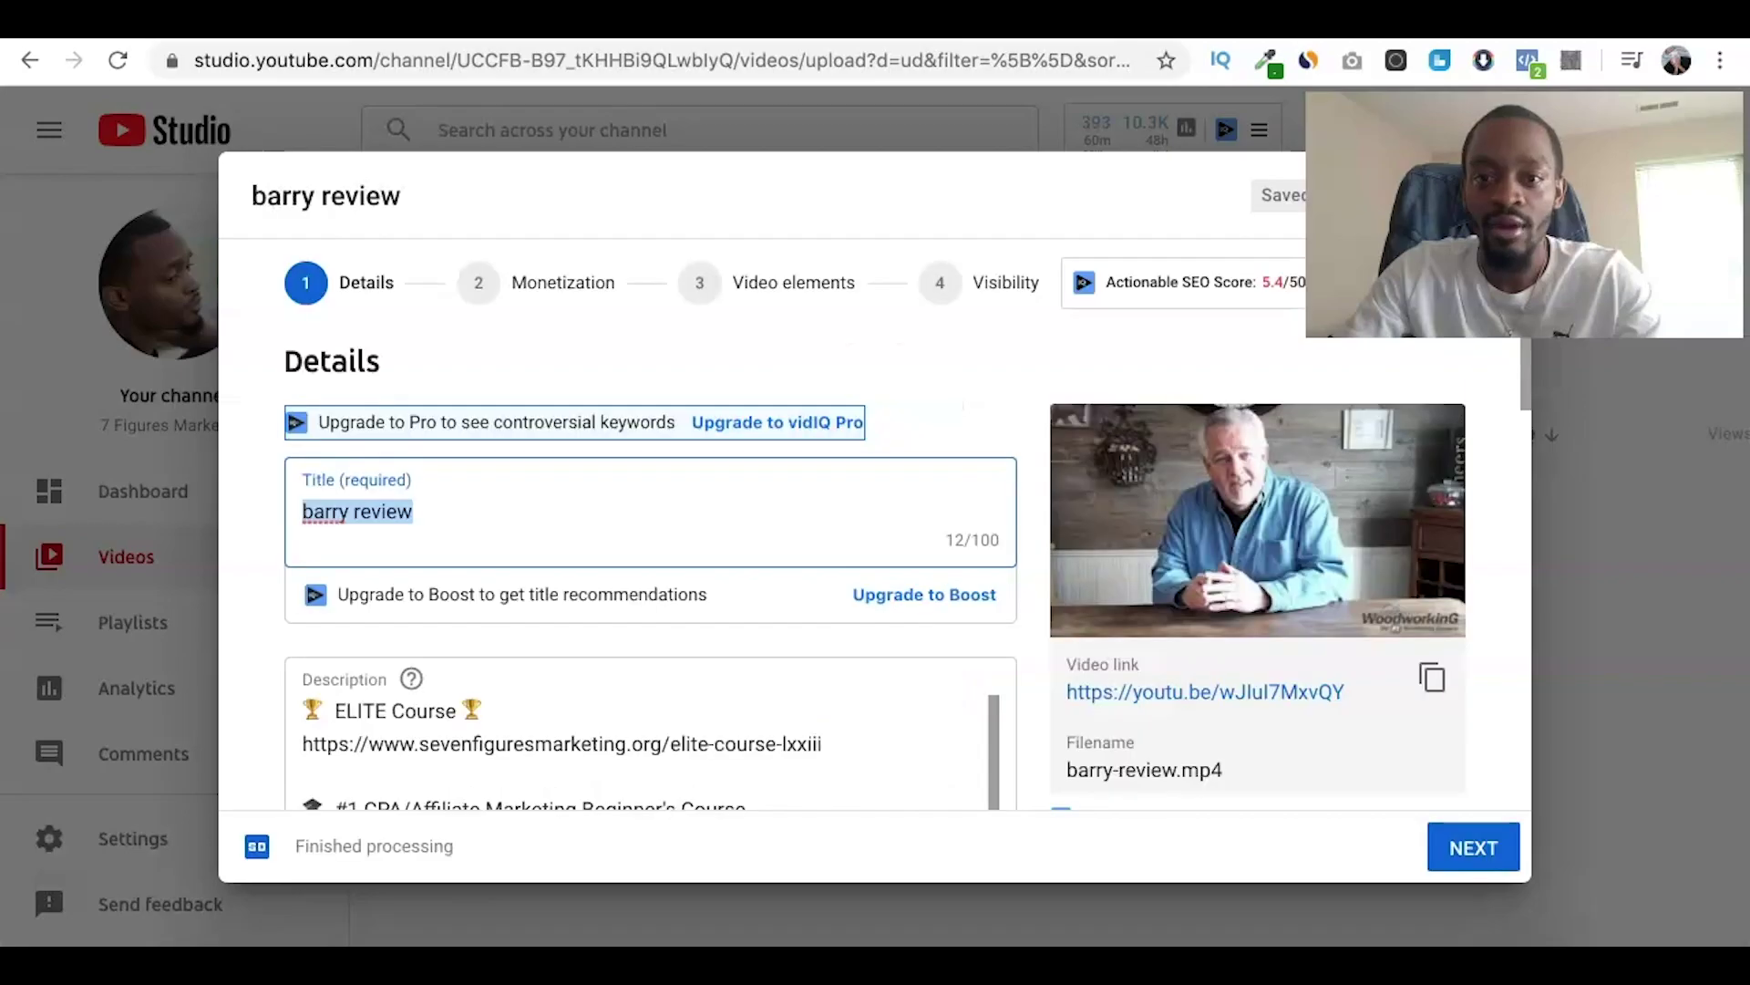
Copy the video link of the uploaded barry review video.
left_click(1098, 365)
scroll(1039, 392, "down", 2)
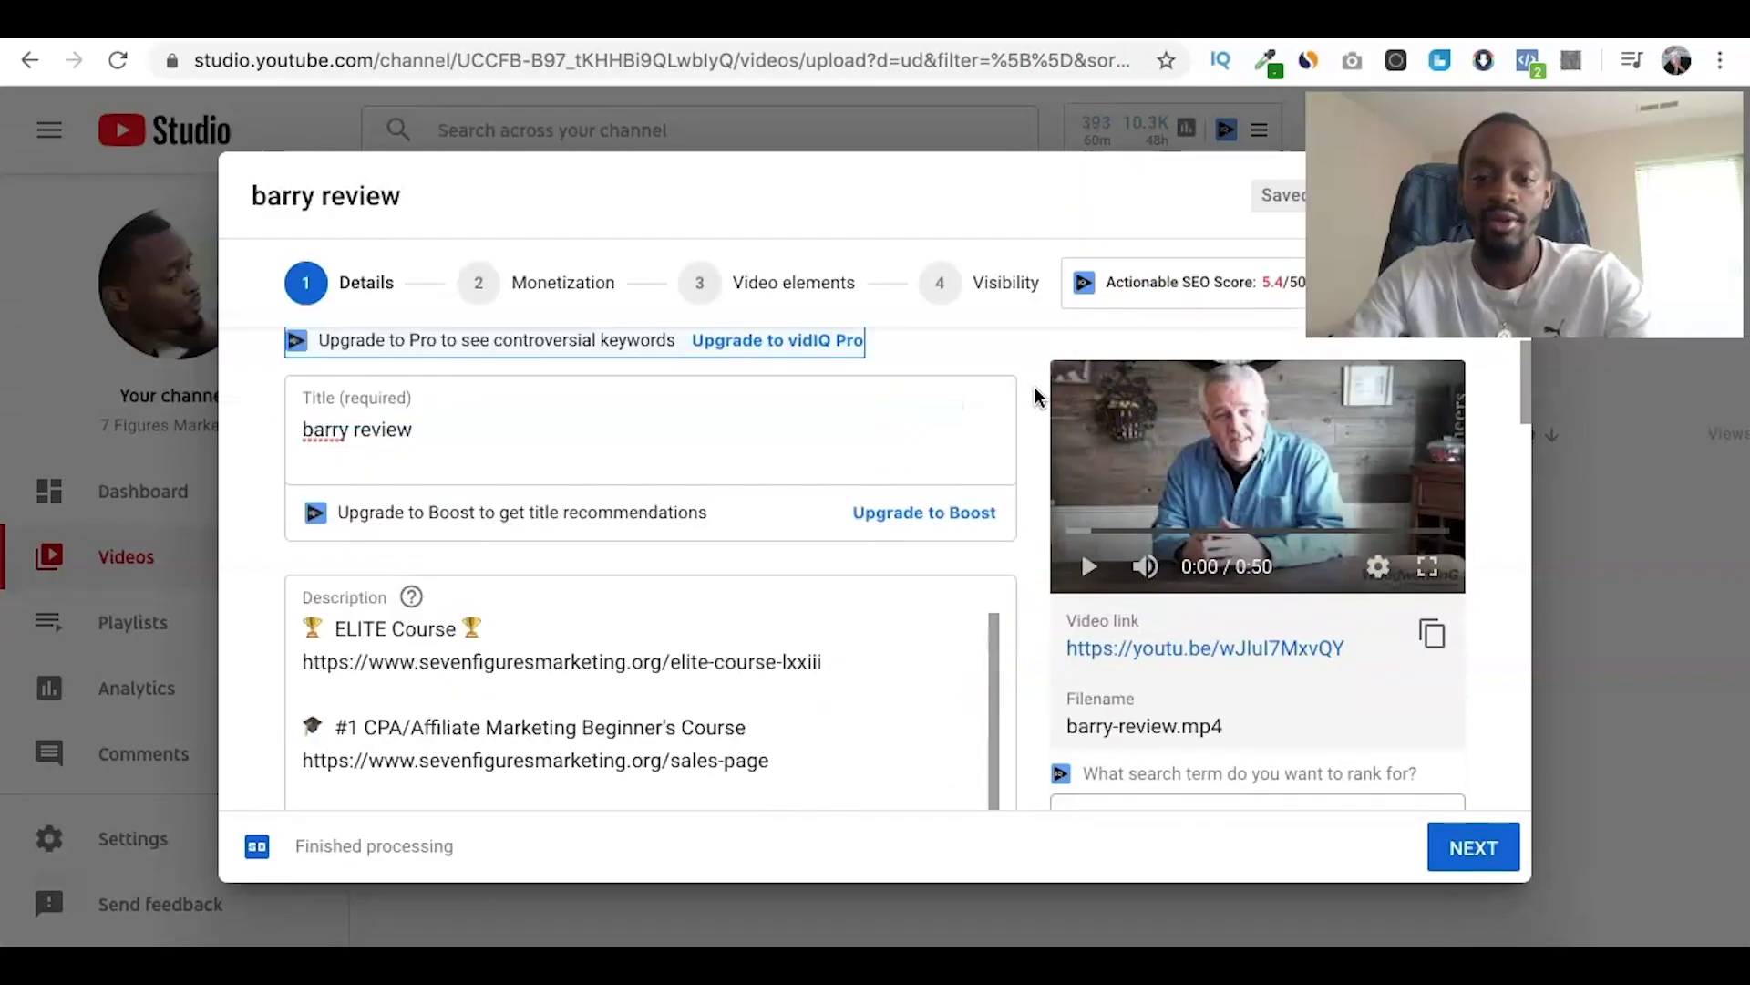
scroll(1039, 392, "up", 2)
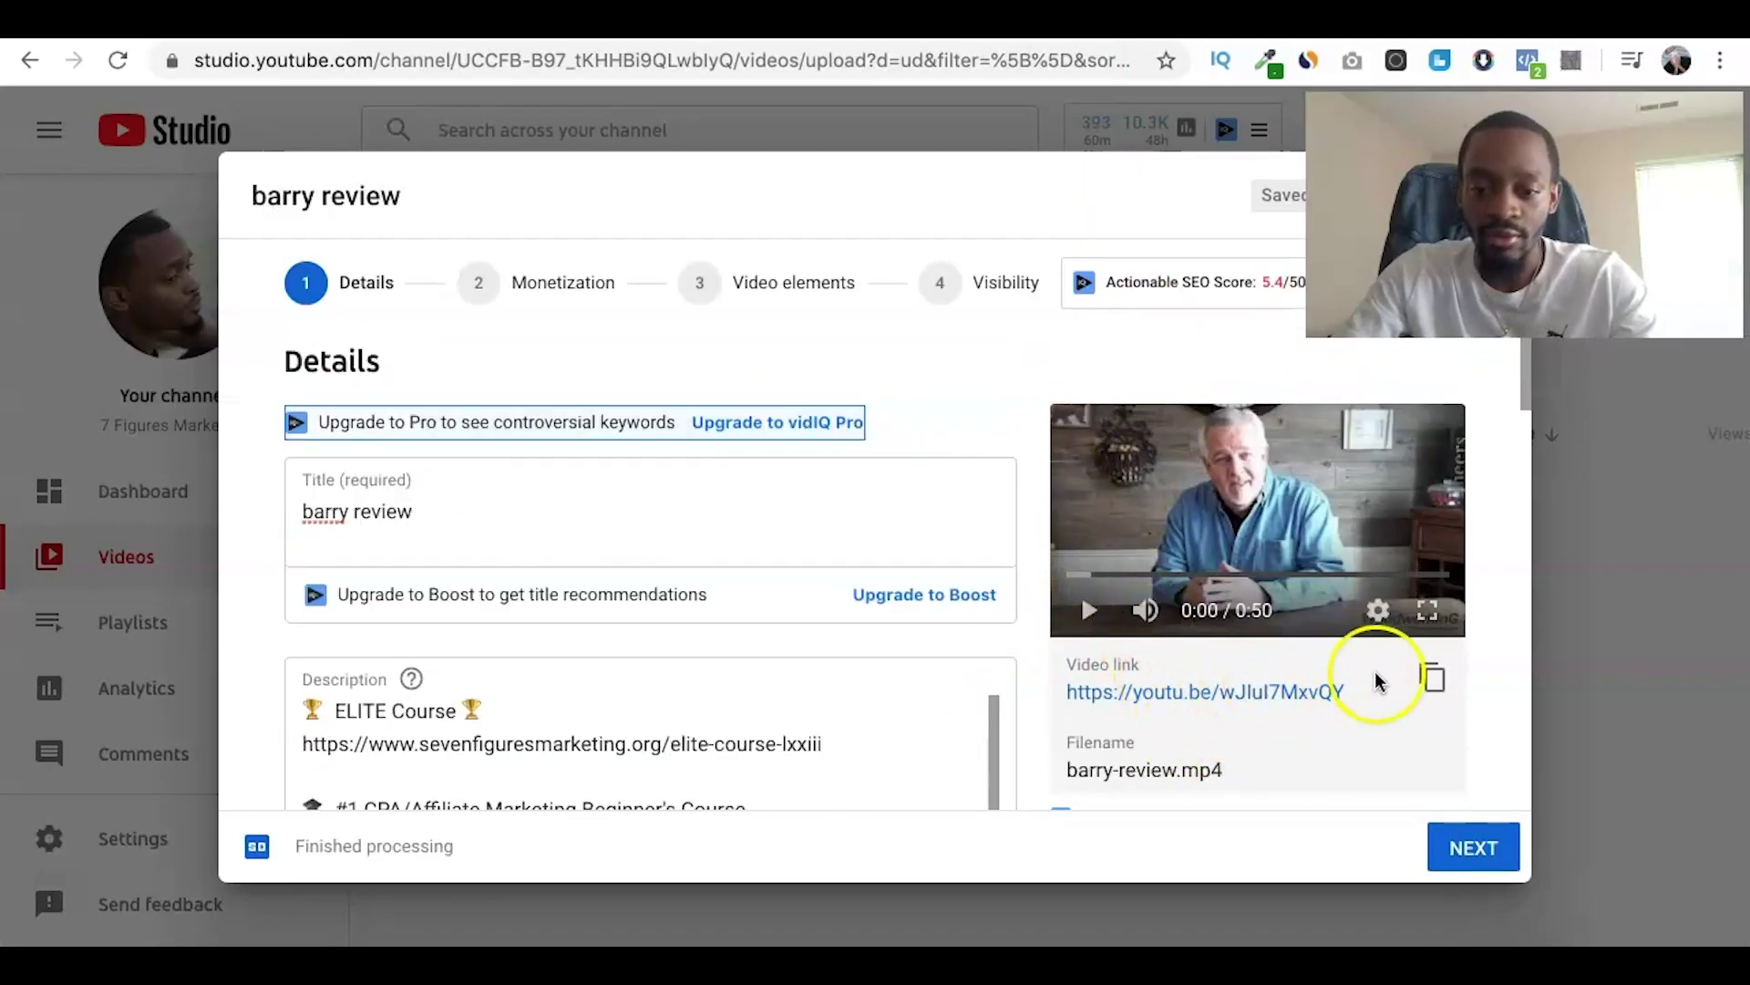
left_click(1431, 679)
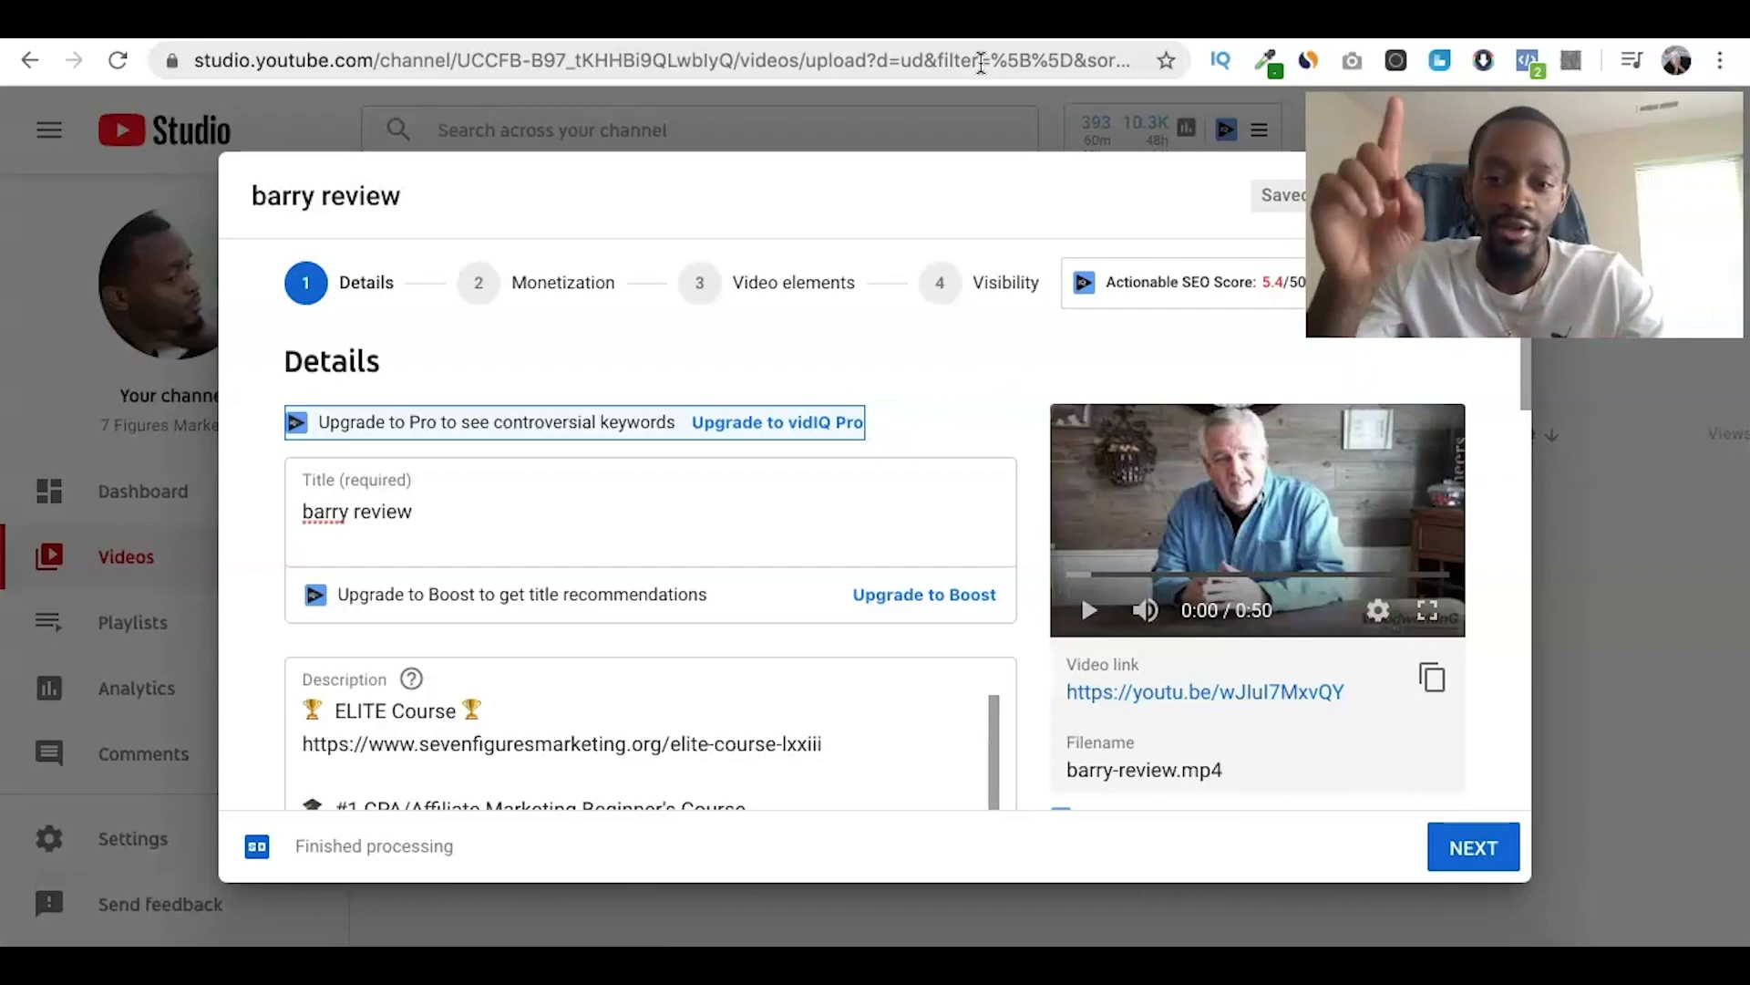
Switch to Google Ads and start a Custom video campaign without a goal's guidance, continuing to the campaign settings.
left_click(1023, 408)
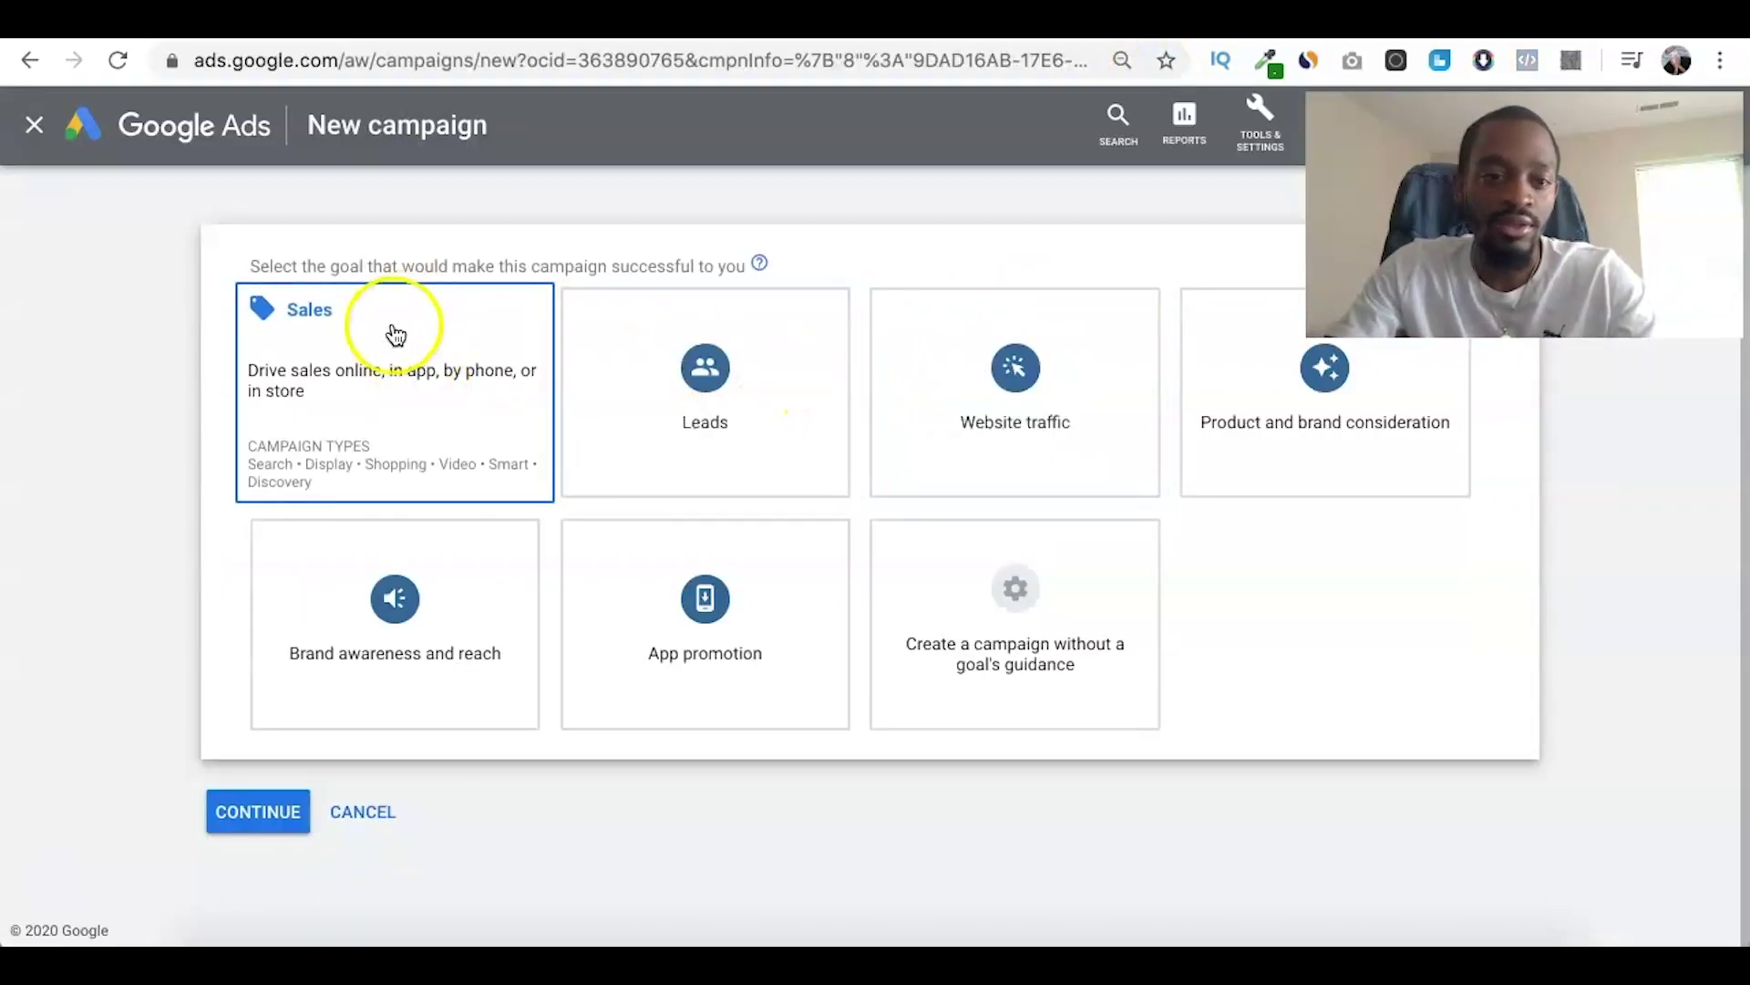
left_click(448, 432)
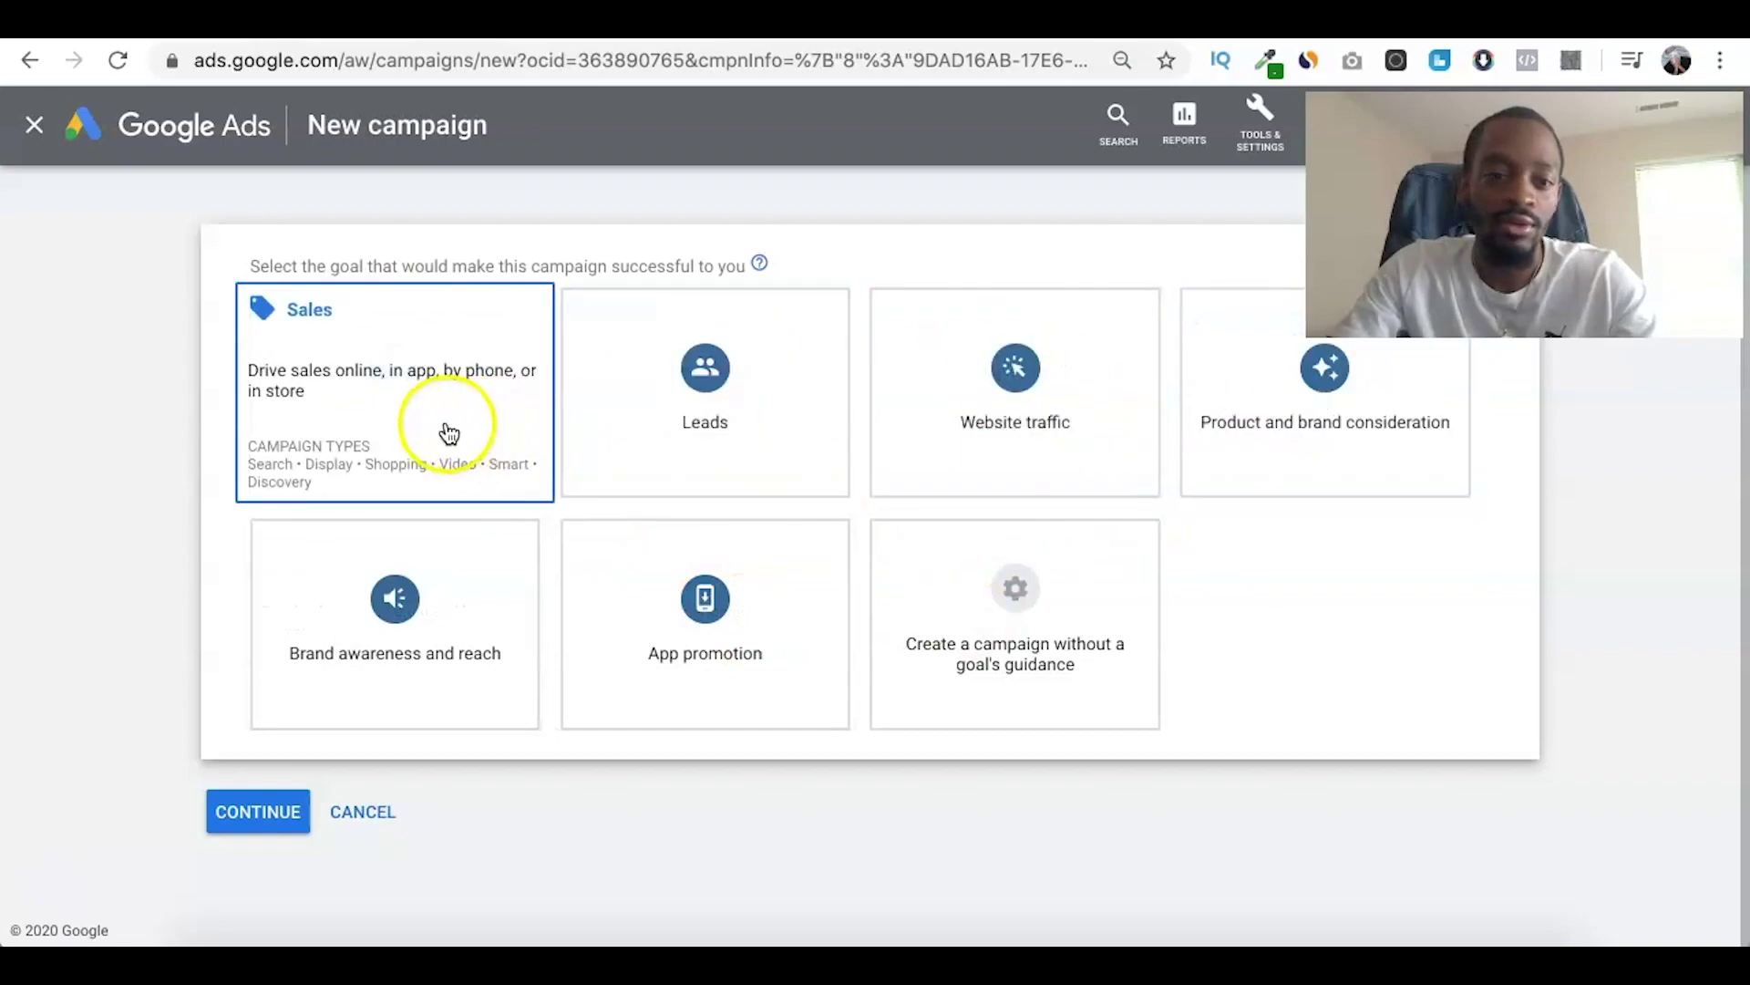
left_click(1050, 603)
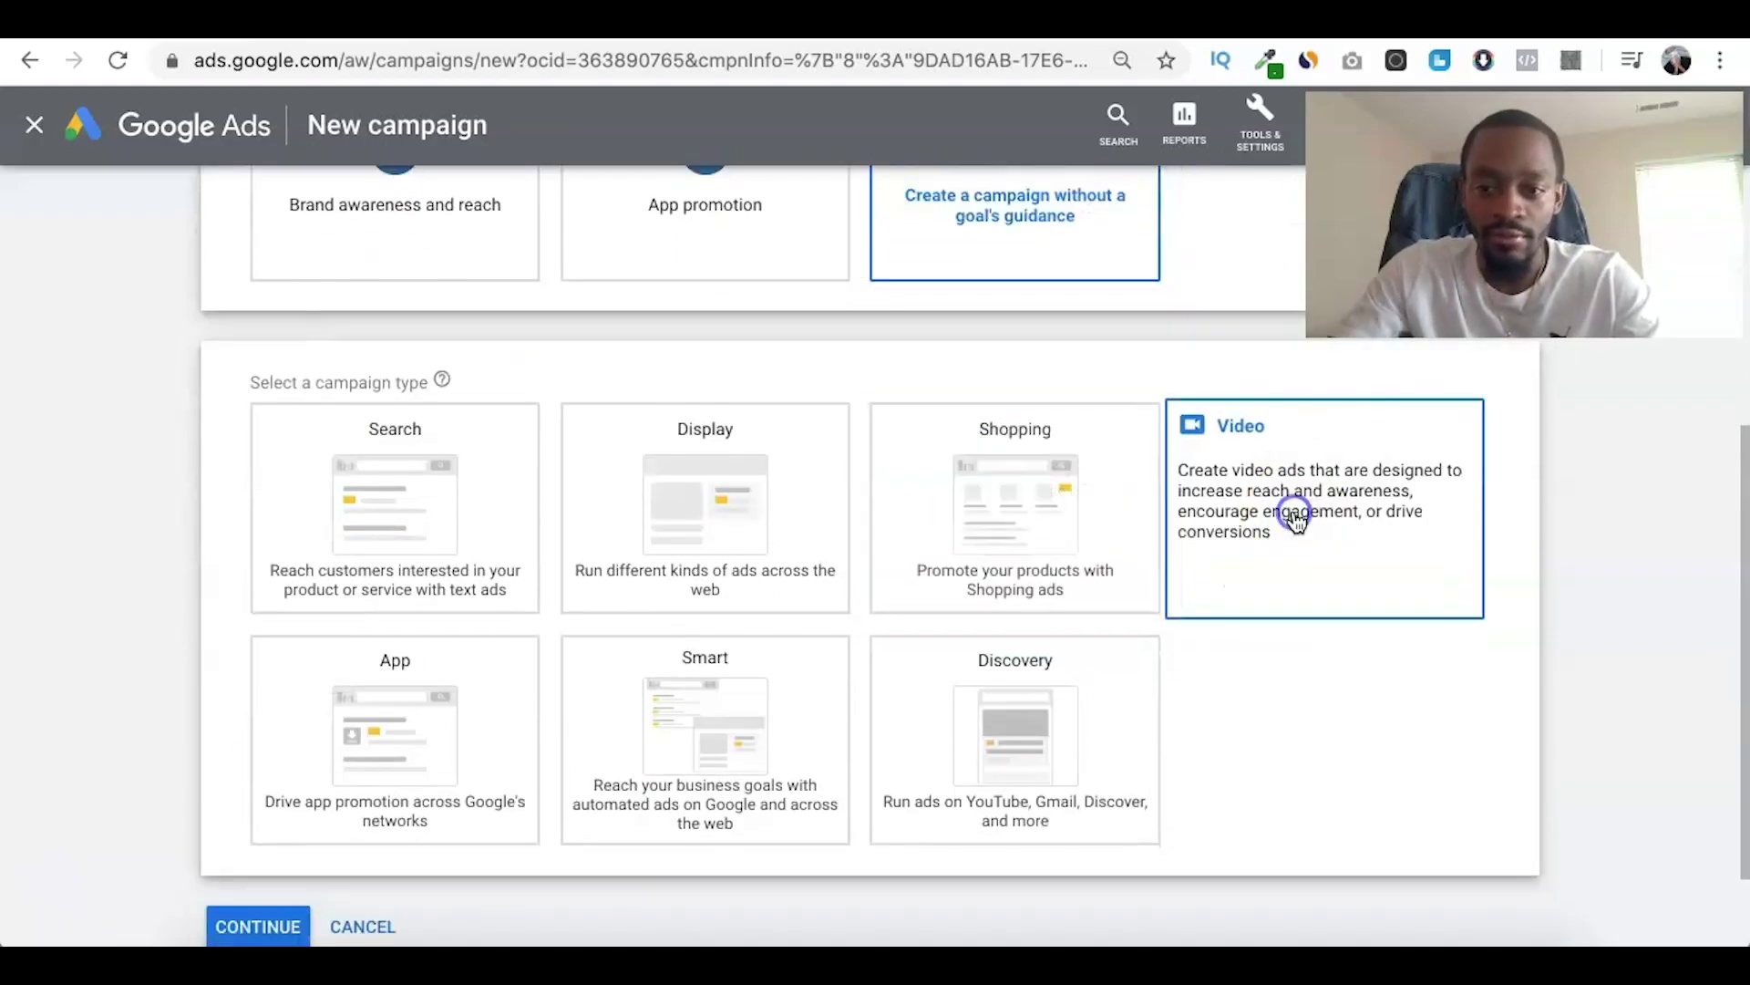
left_click(1293, 510)
scroll(666, 643, "down", 3)
left_click(258, 918)
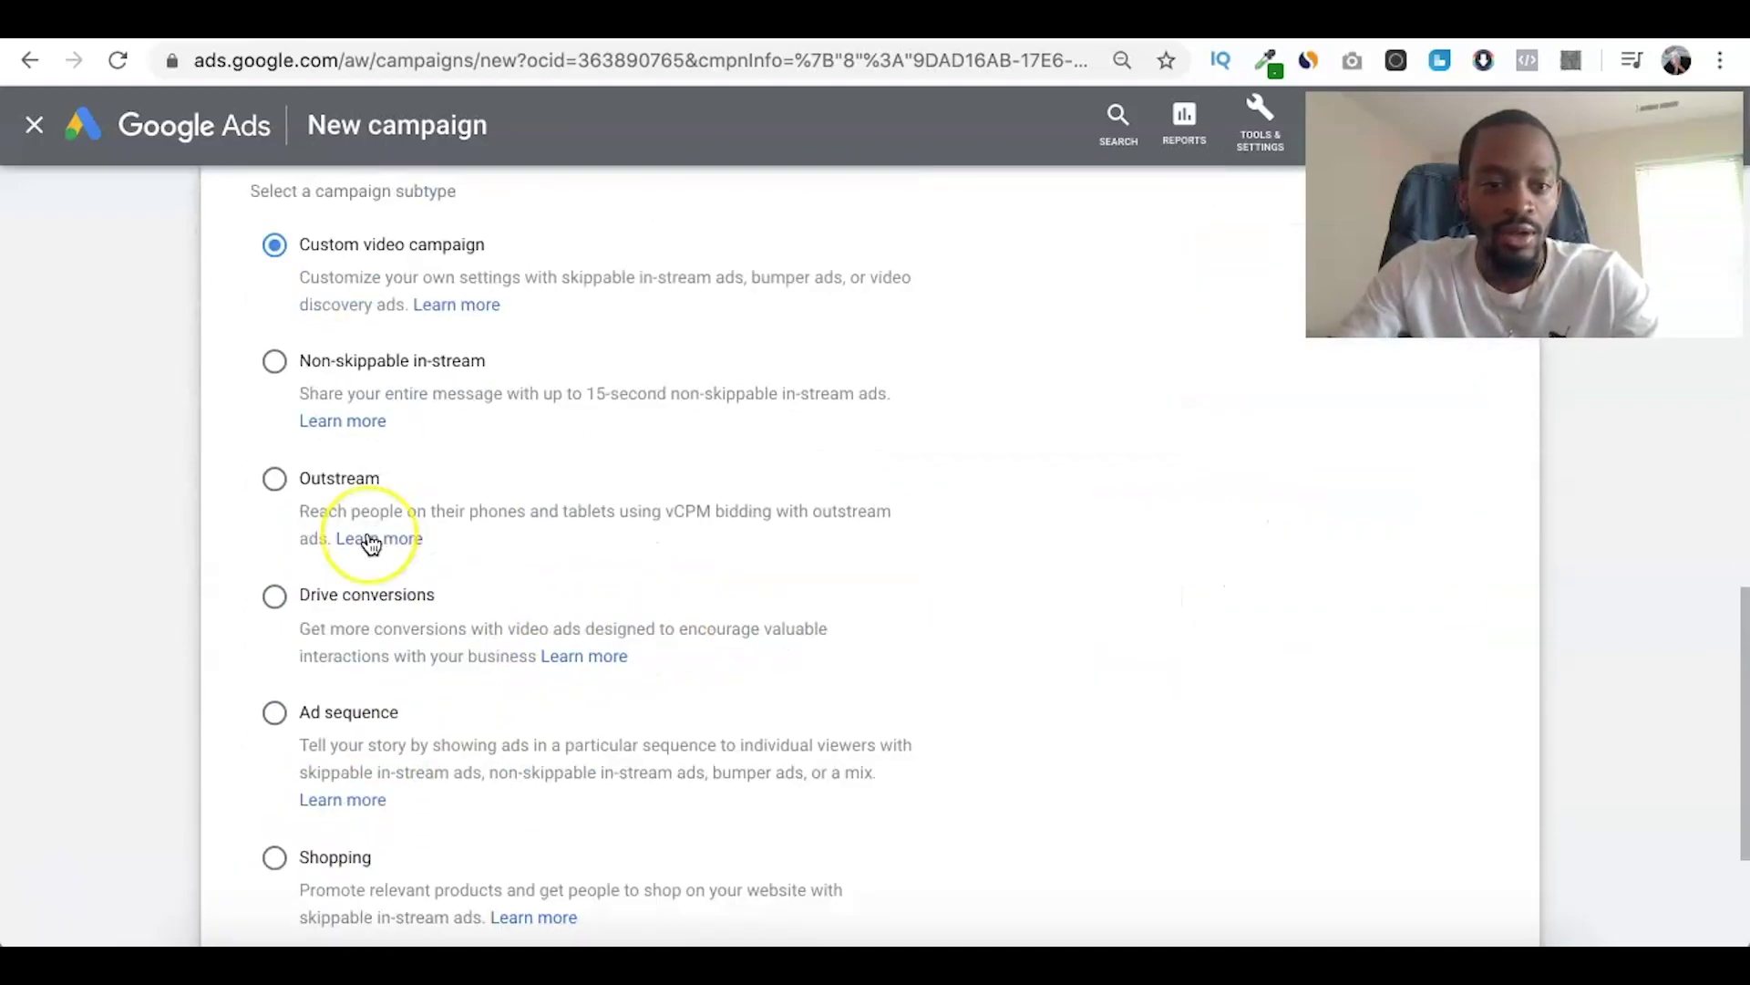
scroll(371, 543, "down", 4)
scroll(344, 371, "up", 4)
scroll(295, 690, "down", 4)
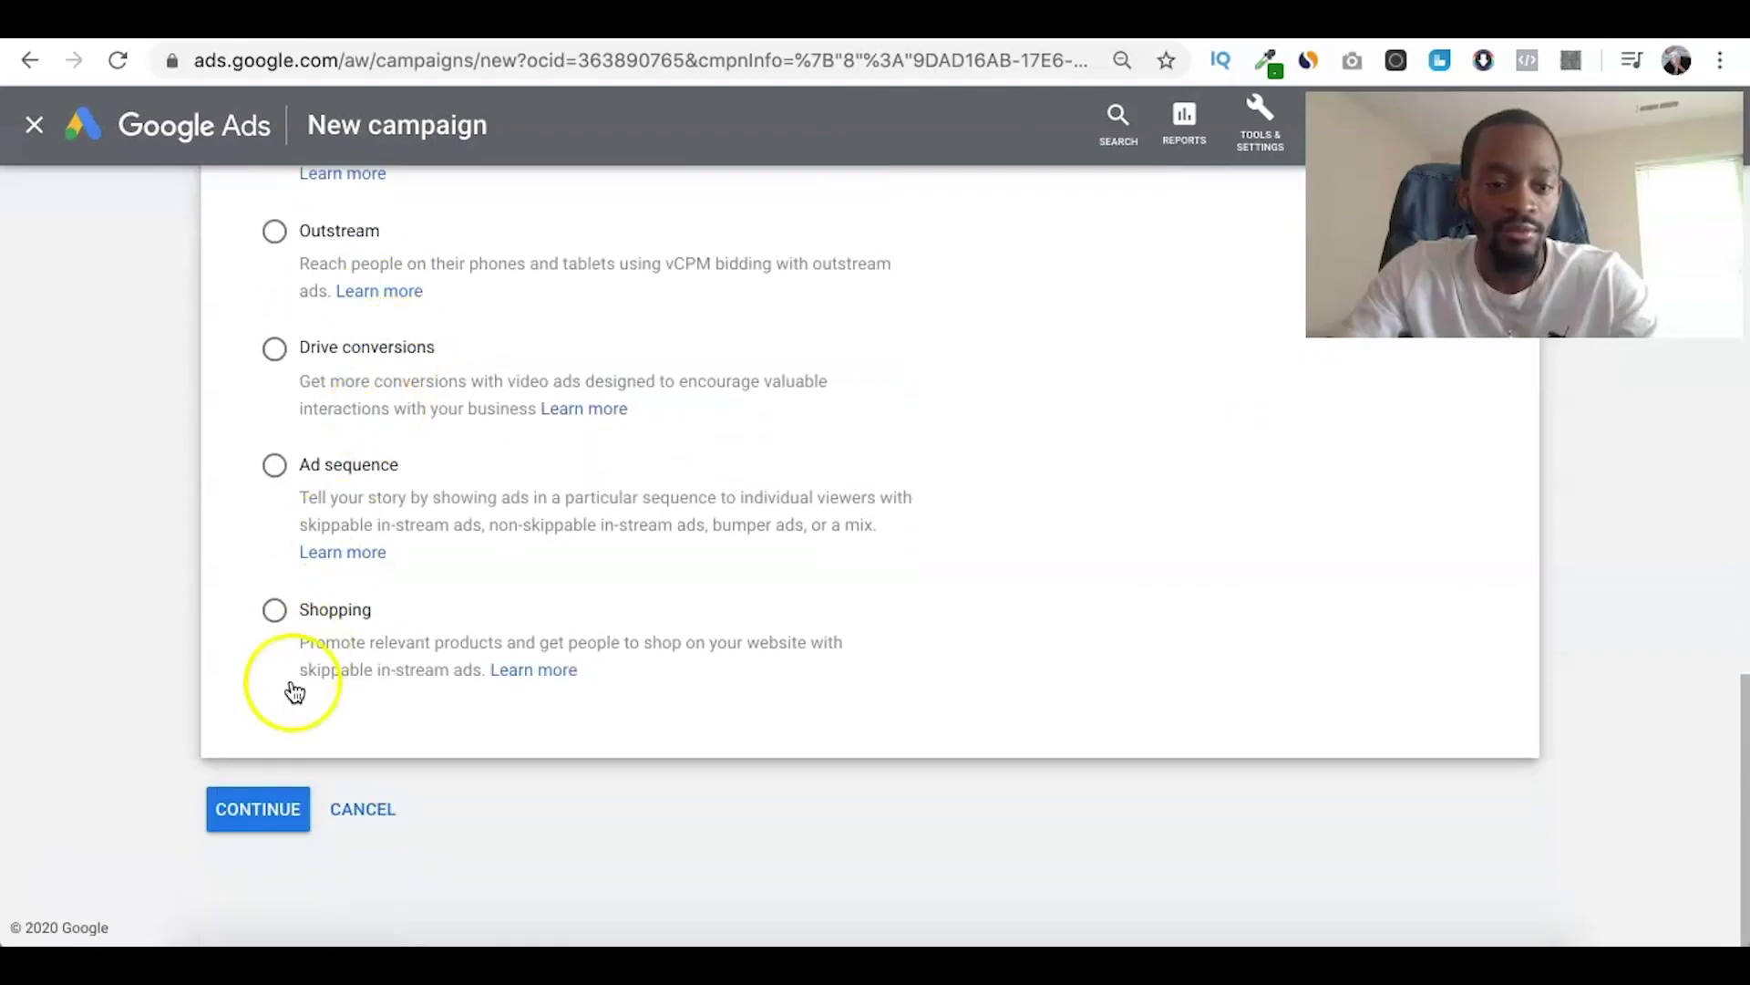
left_click(253, 825)
Name the campaign Teds Woodworking.
triple_click(545, 452)
type("Teds Woodworkin")
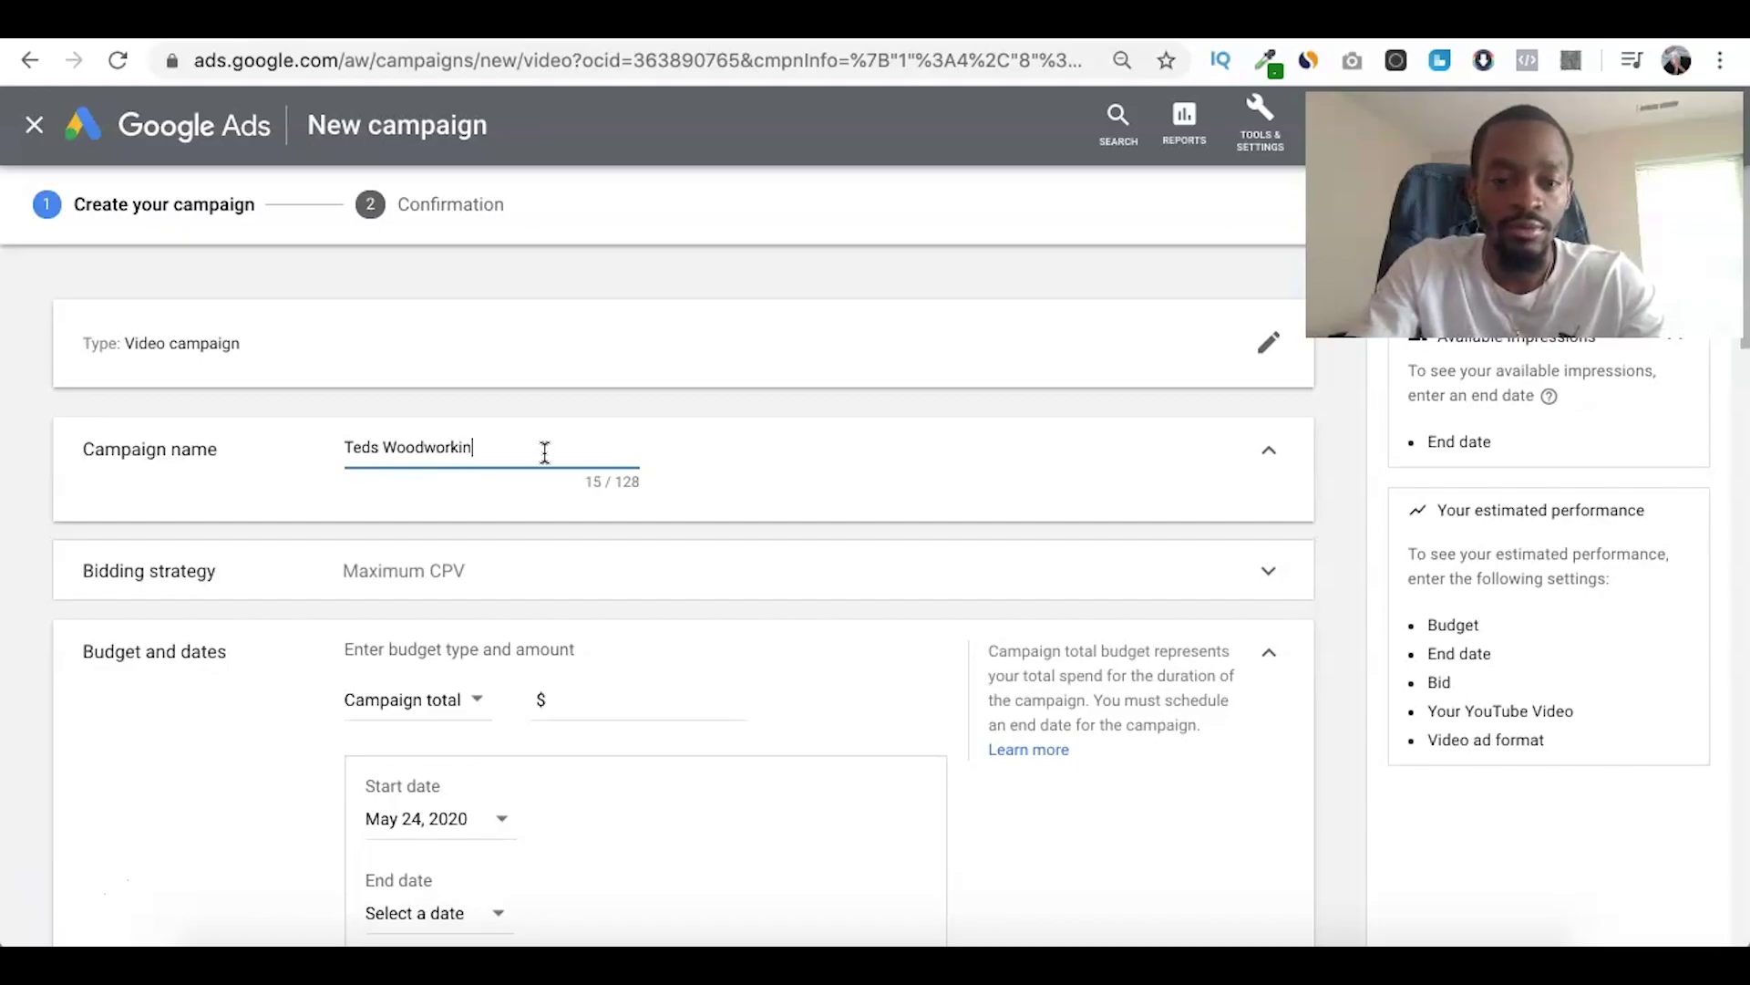
left_click(807, 483)
Change the budget type to Daily and set the amount to $20.00.
scroll(809, 488, "down", 2)
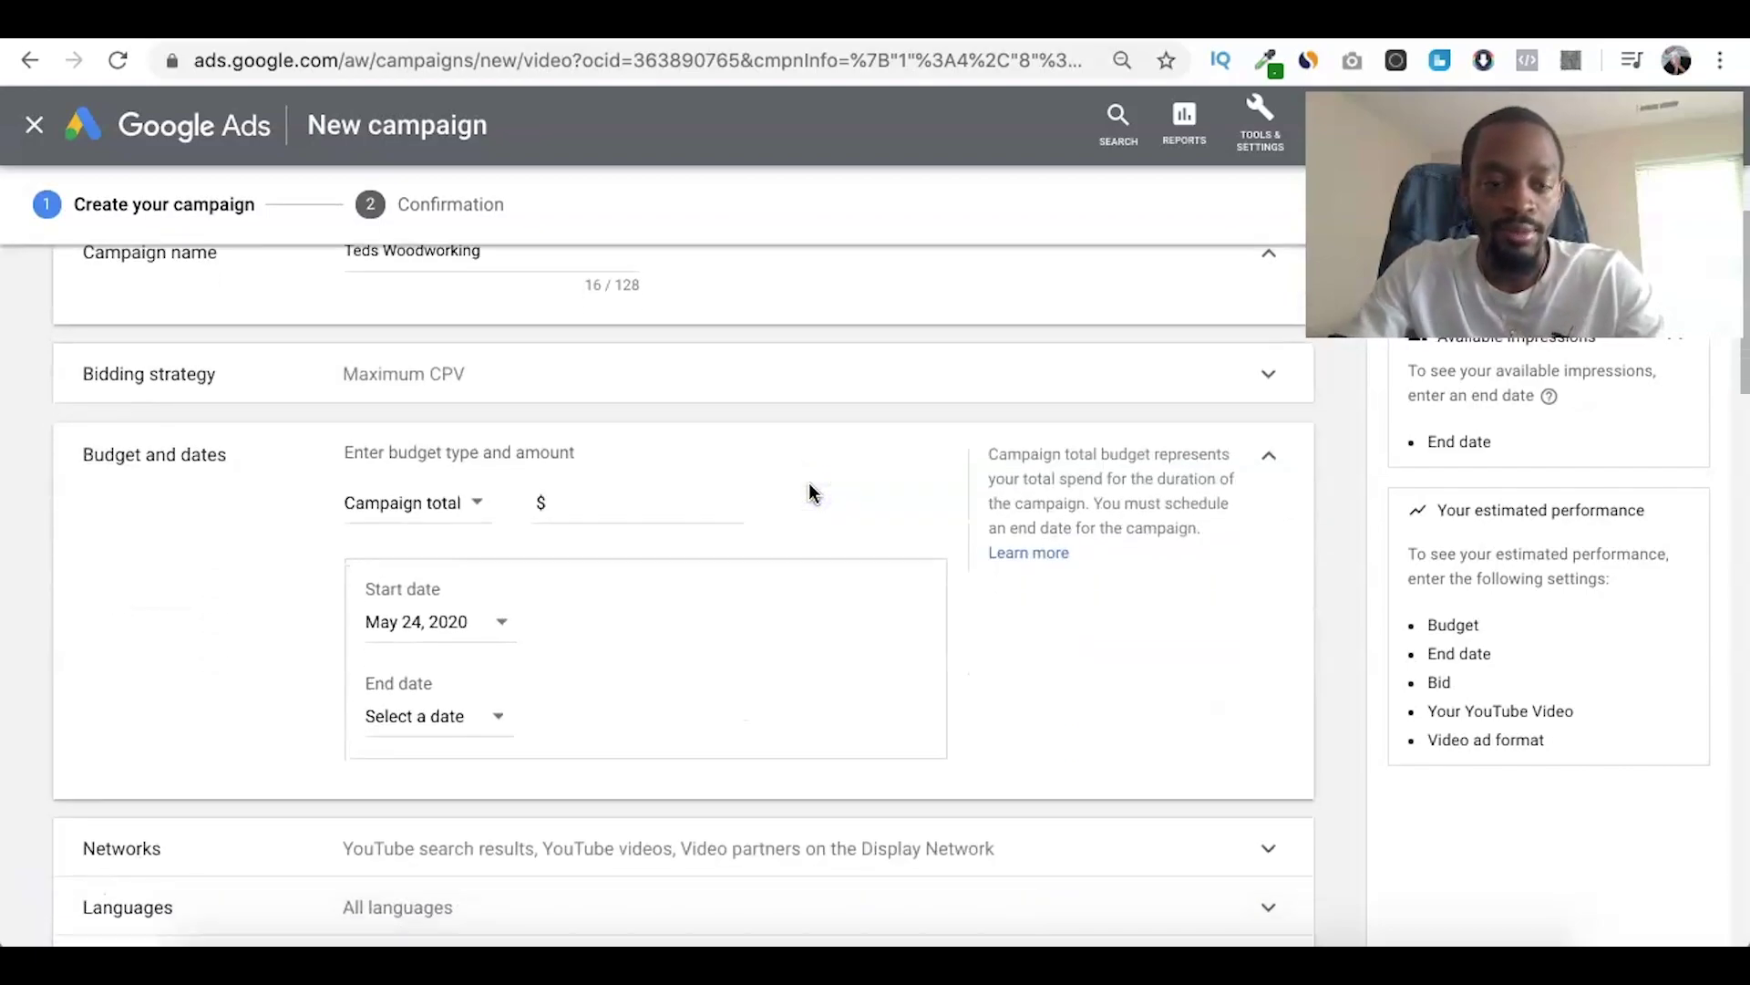
left_click(656, 412)
left_click(430, 446)
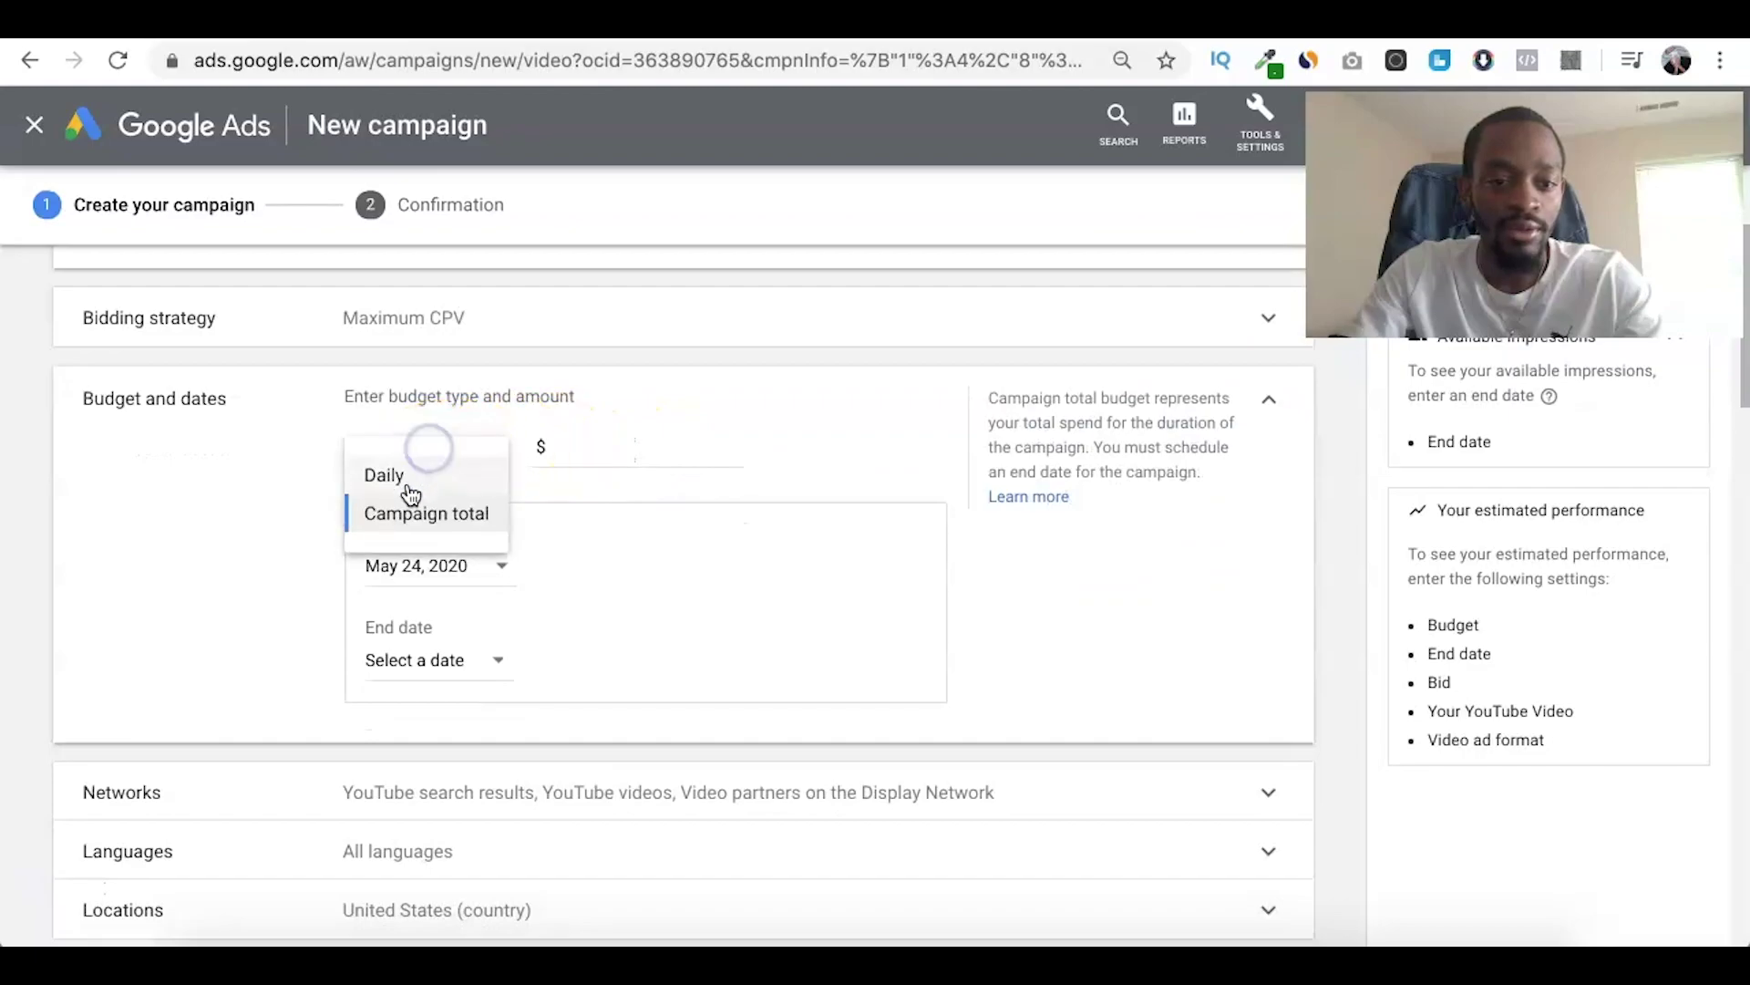
left_click(437, 474)
left_click(598, 440)
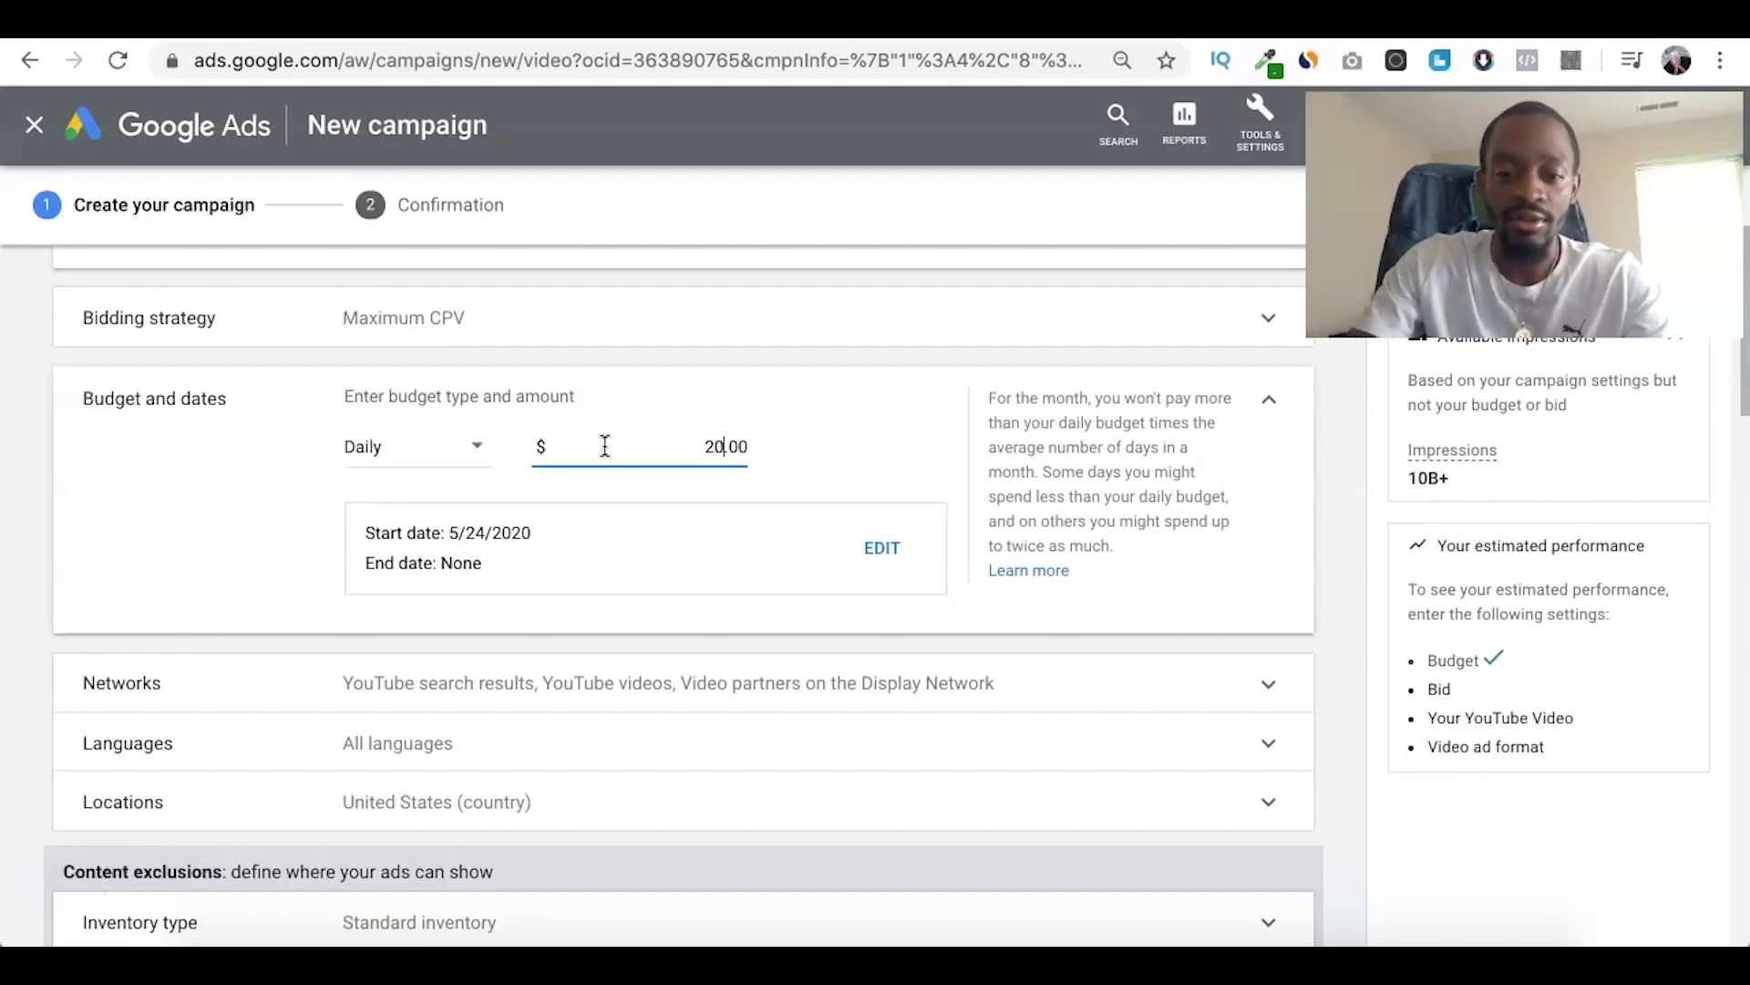
Exclude YouTube search results and Video partners on the Display Network from the campaign's networks.
scroll(825, 375, "down", 3)
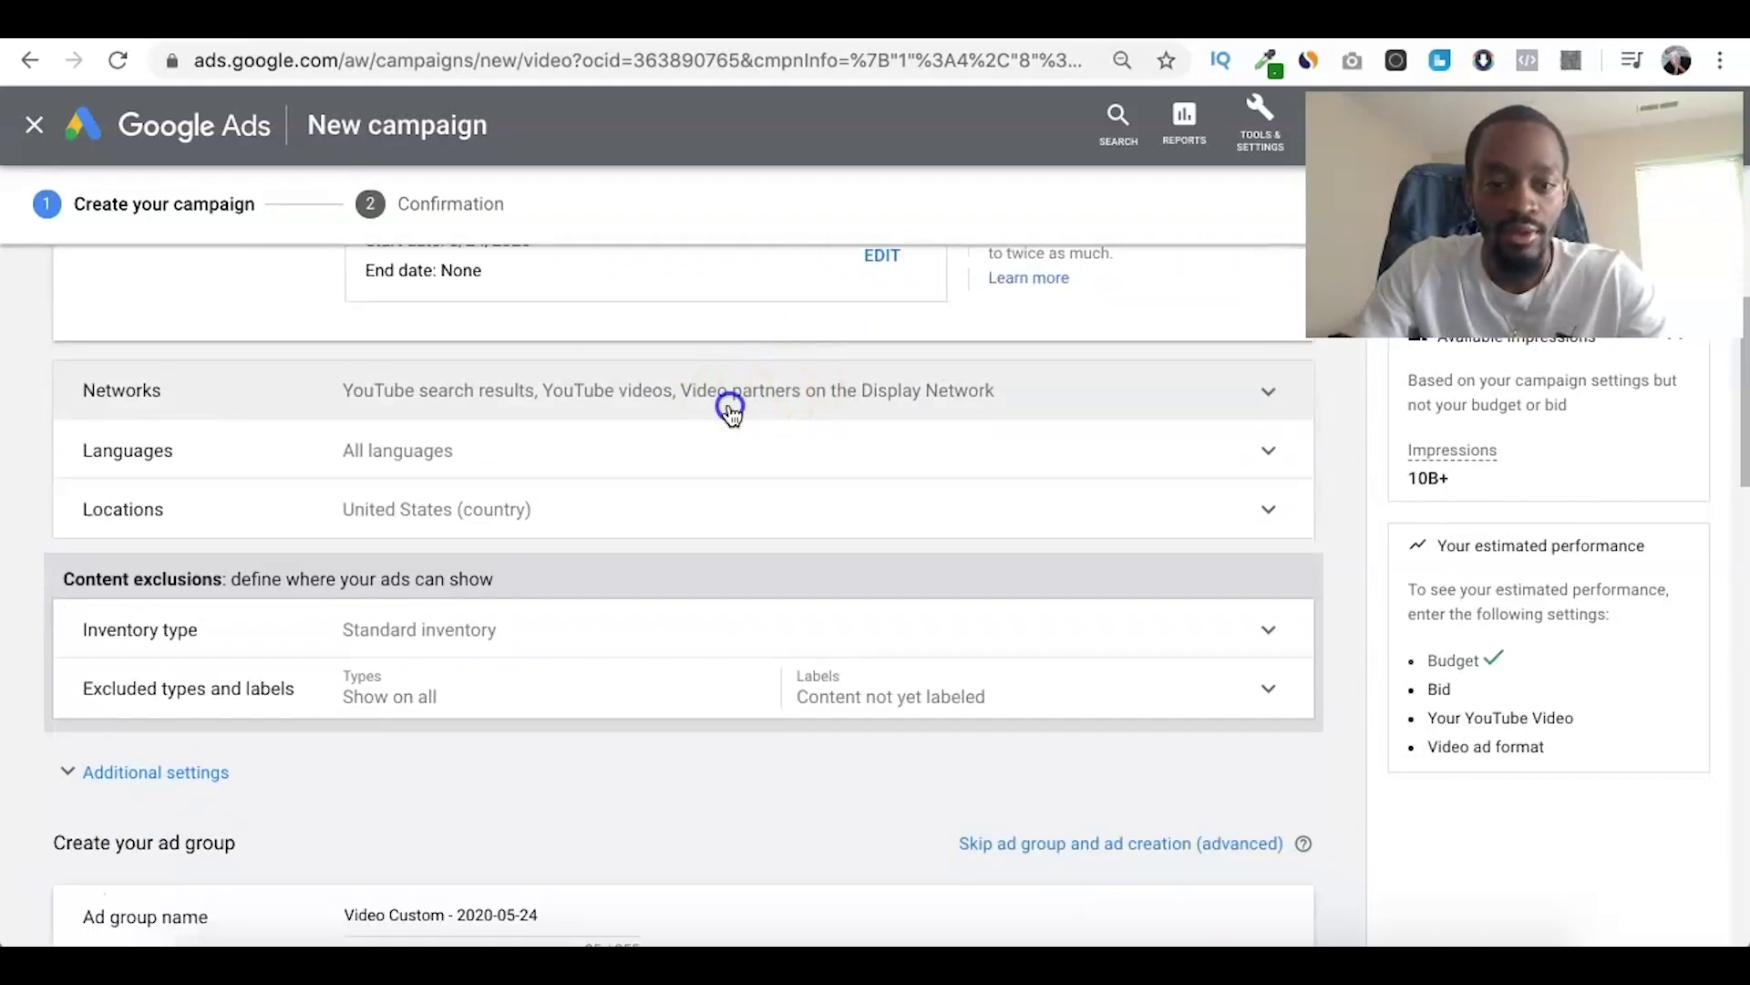
left_click(730, 402)
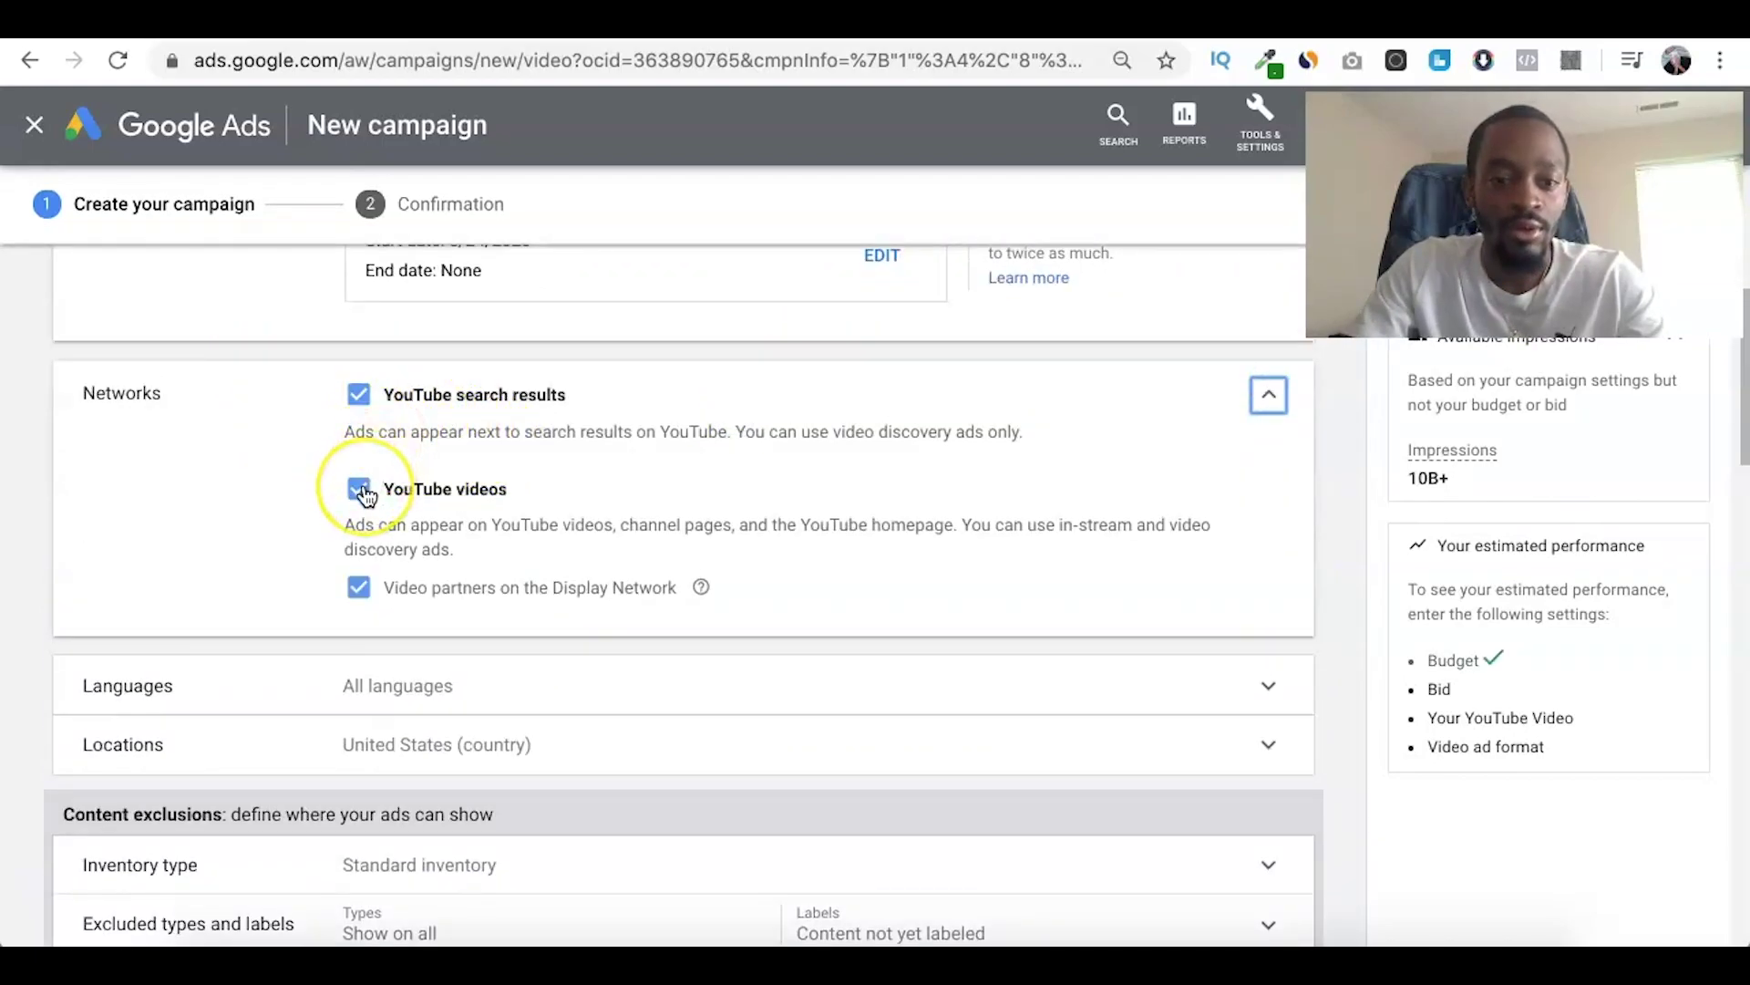
left_click(361, 406)
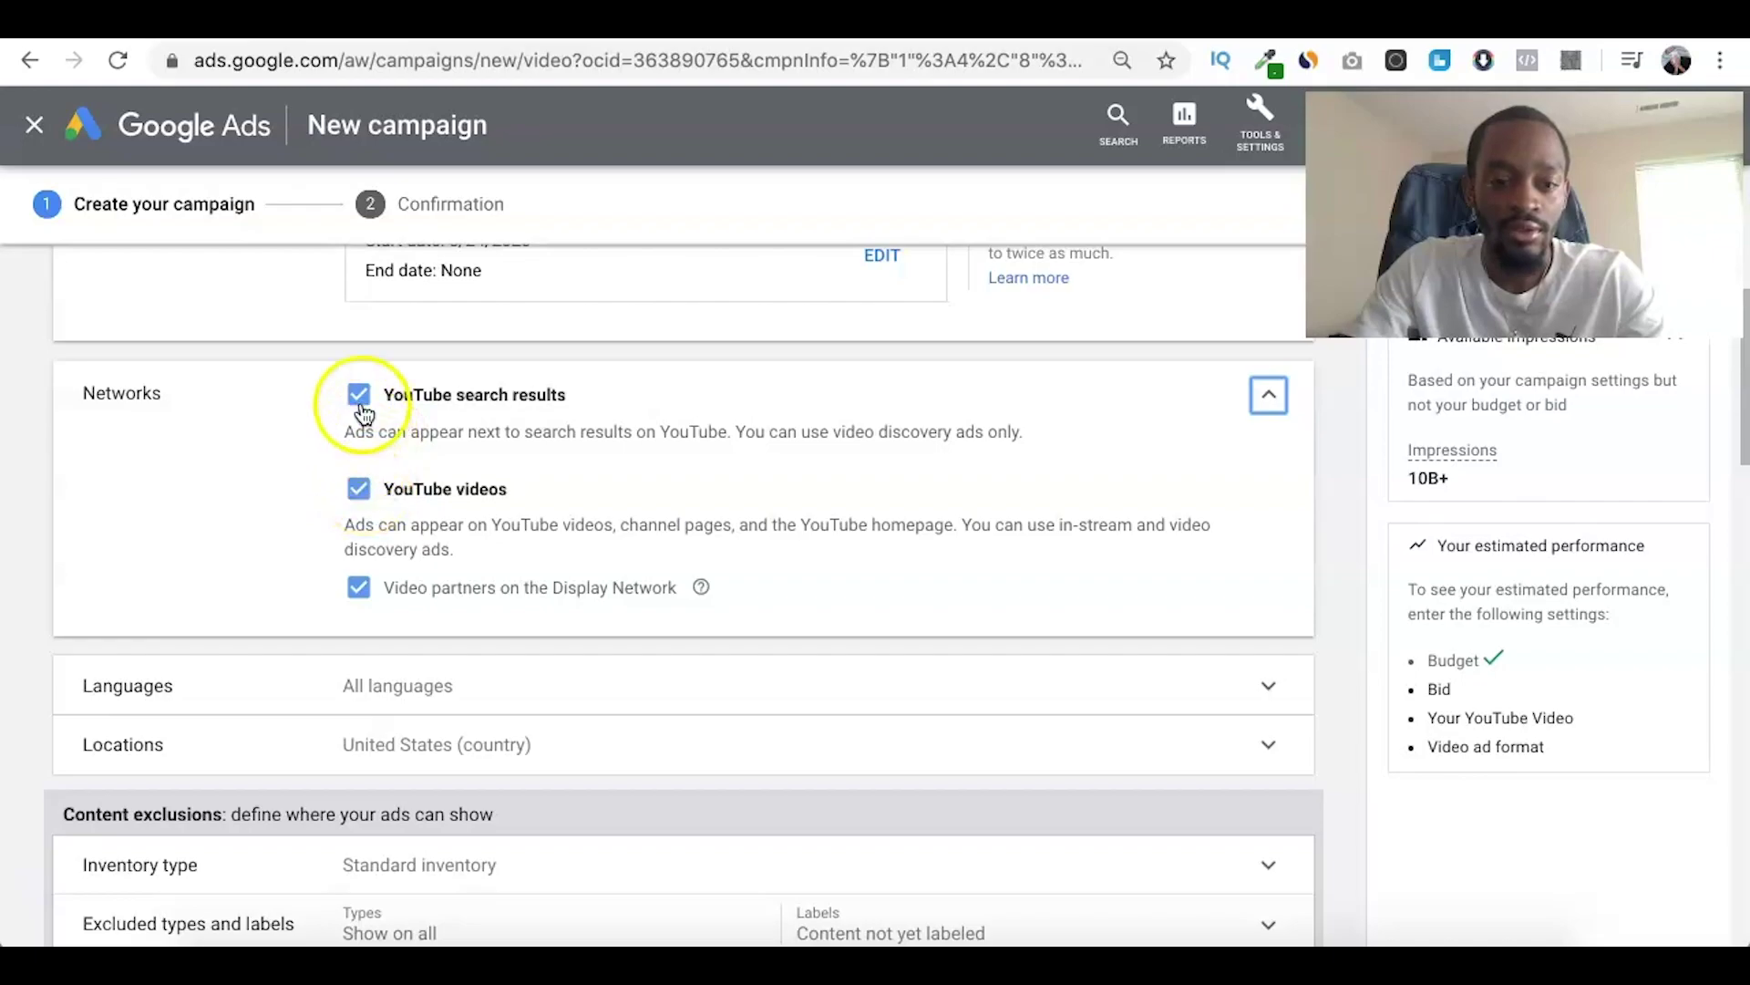
left_click(358, 587)
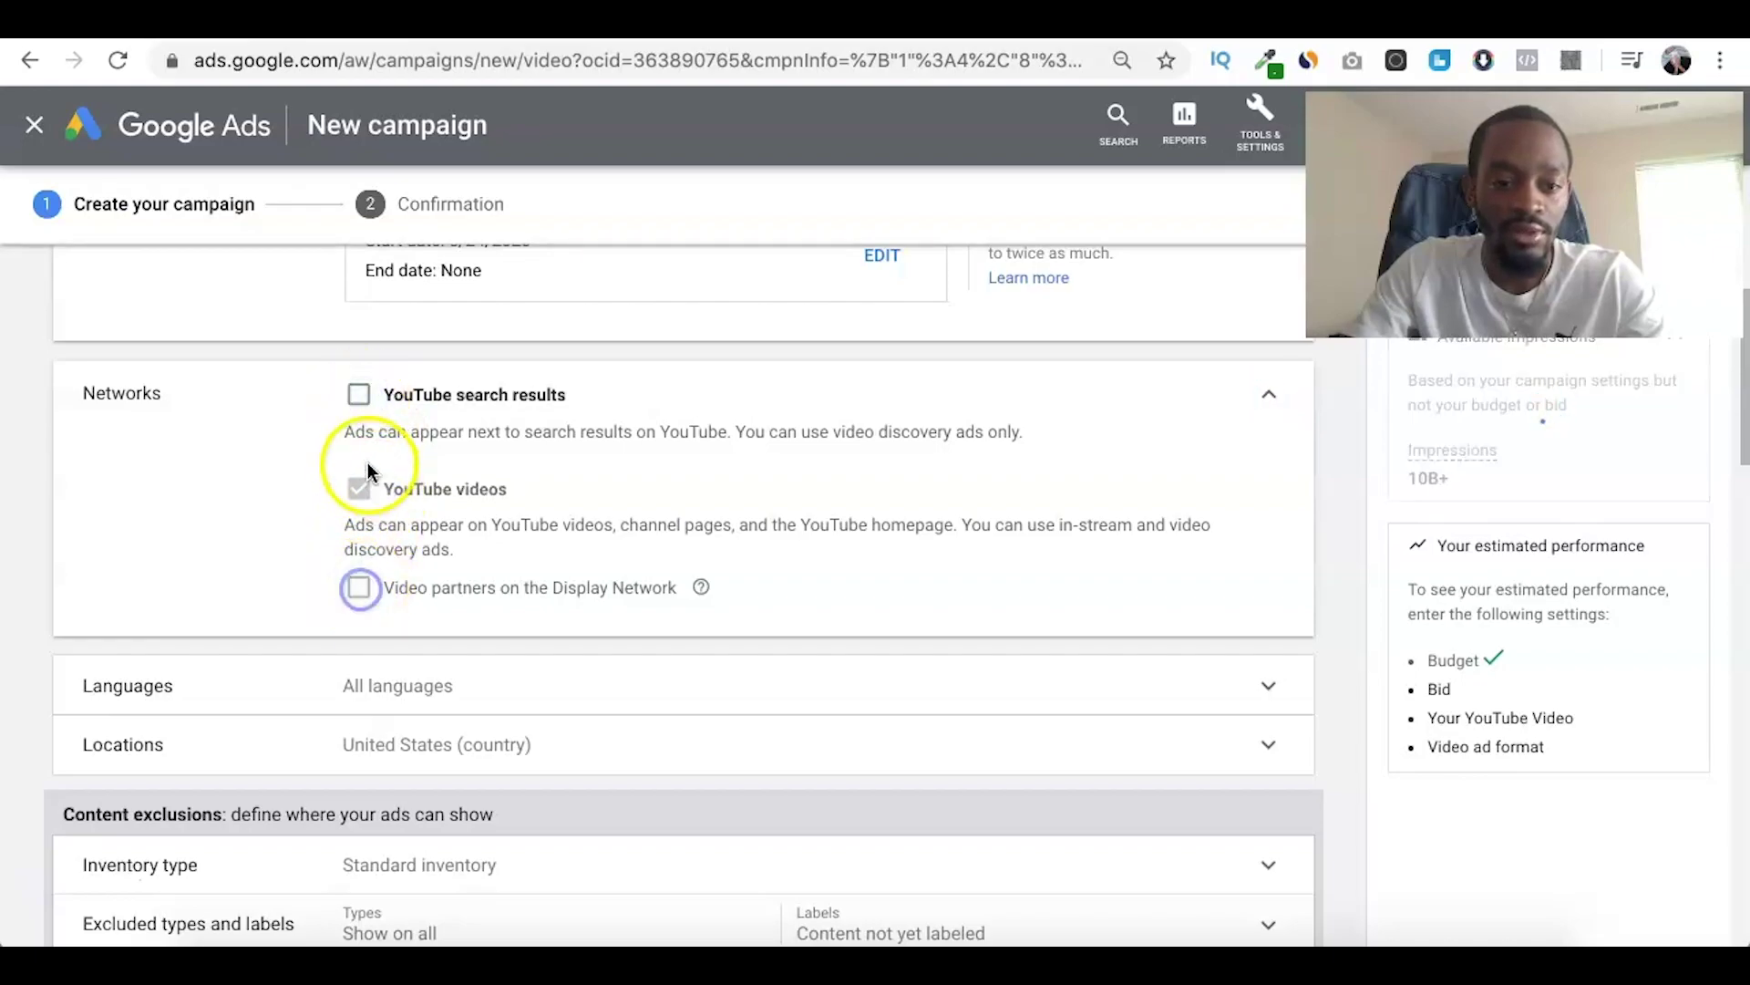
Set the customer language to English and open the campaign's location targeting settings.
scroll(301, 565, "down", 3)
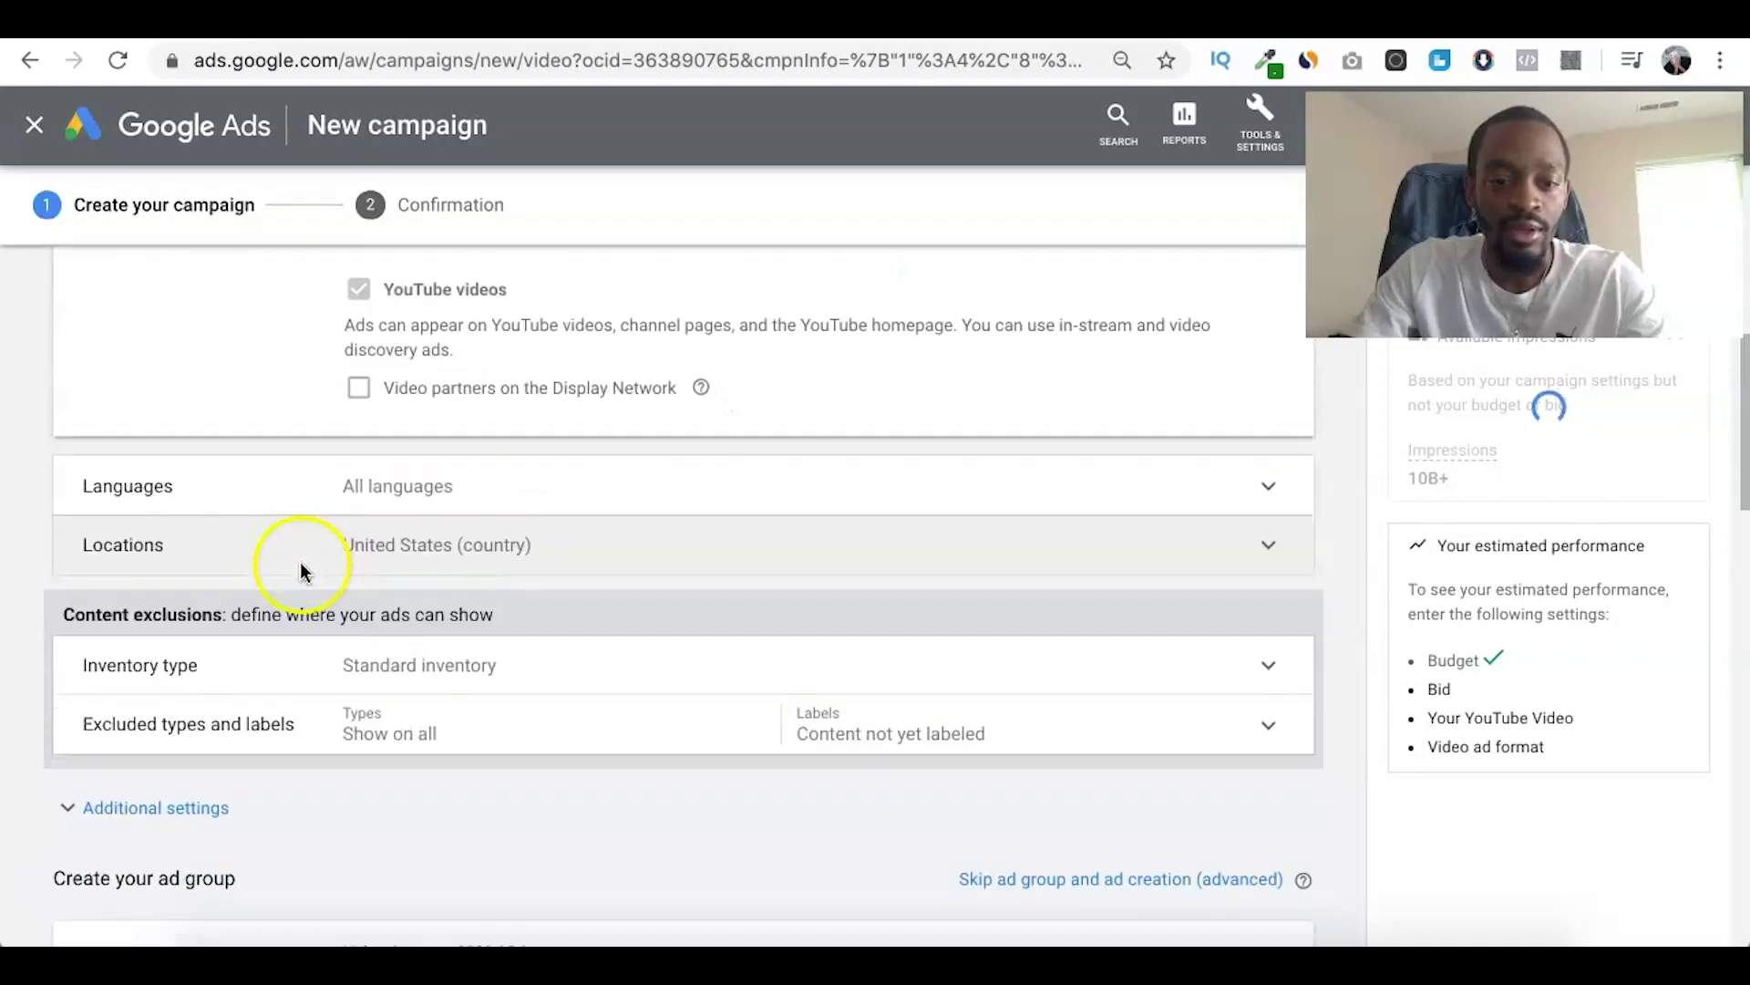
left_click(410, 391)
left_click(418, 482)
left_click(461, 418)
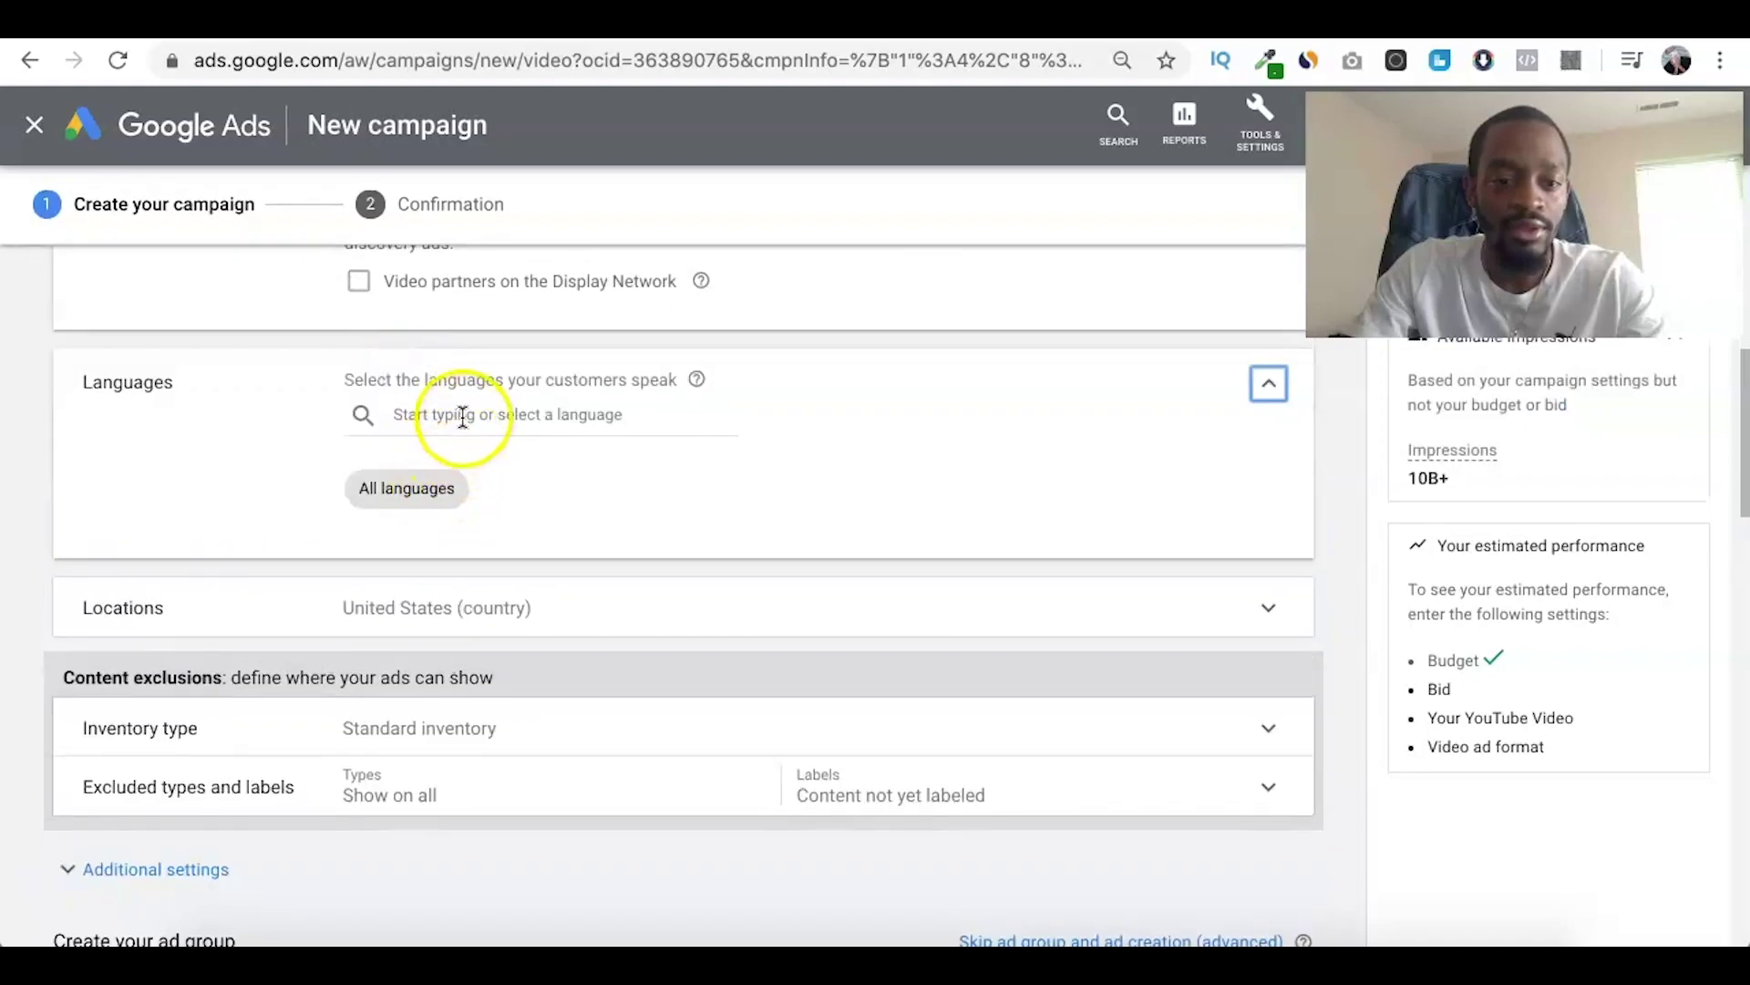
type("engl")
left_click(283, 516)
scroll(282, 524, "down", 2)
left_click(411, 504)
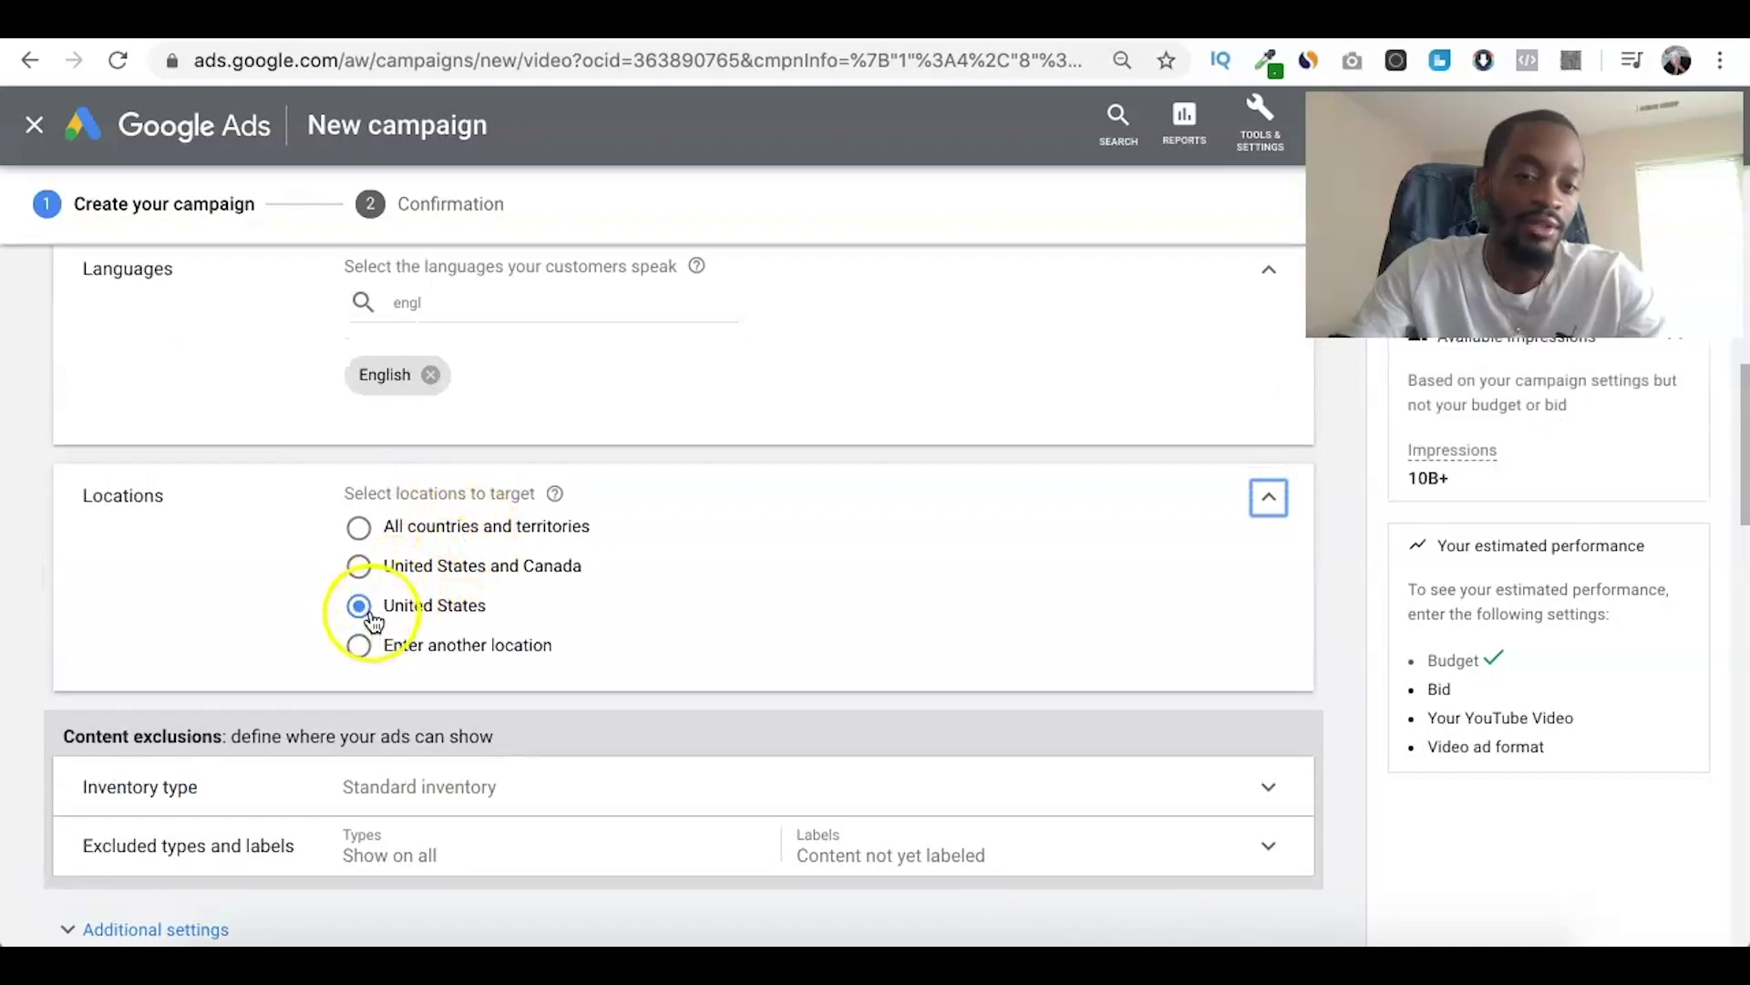
Check the recommended target demographics and country order on the Ted's Woodworking affiliate resources page.
left_click(707, 26)
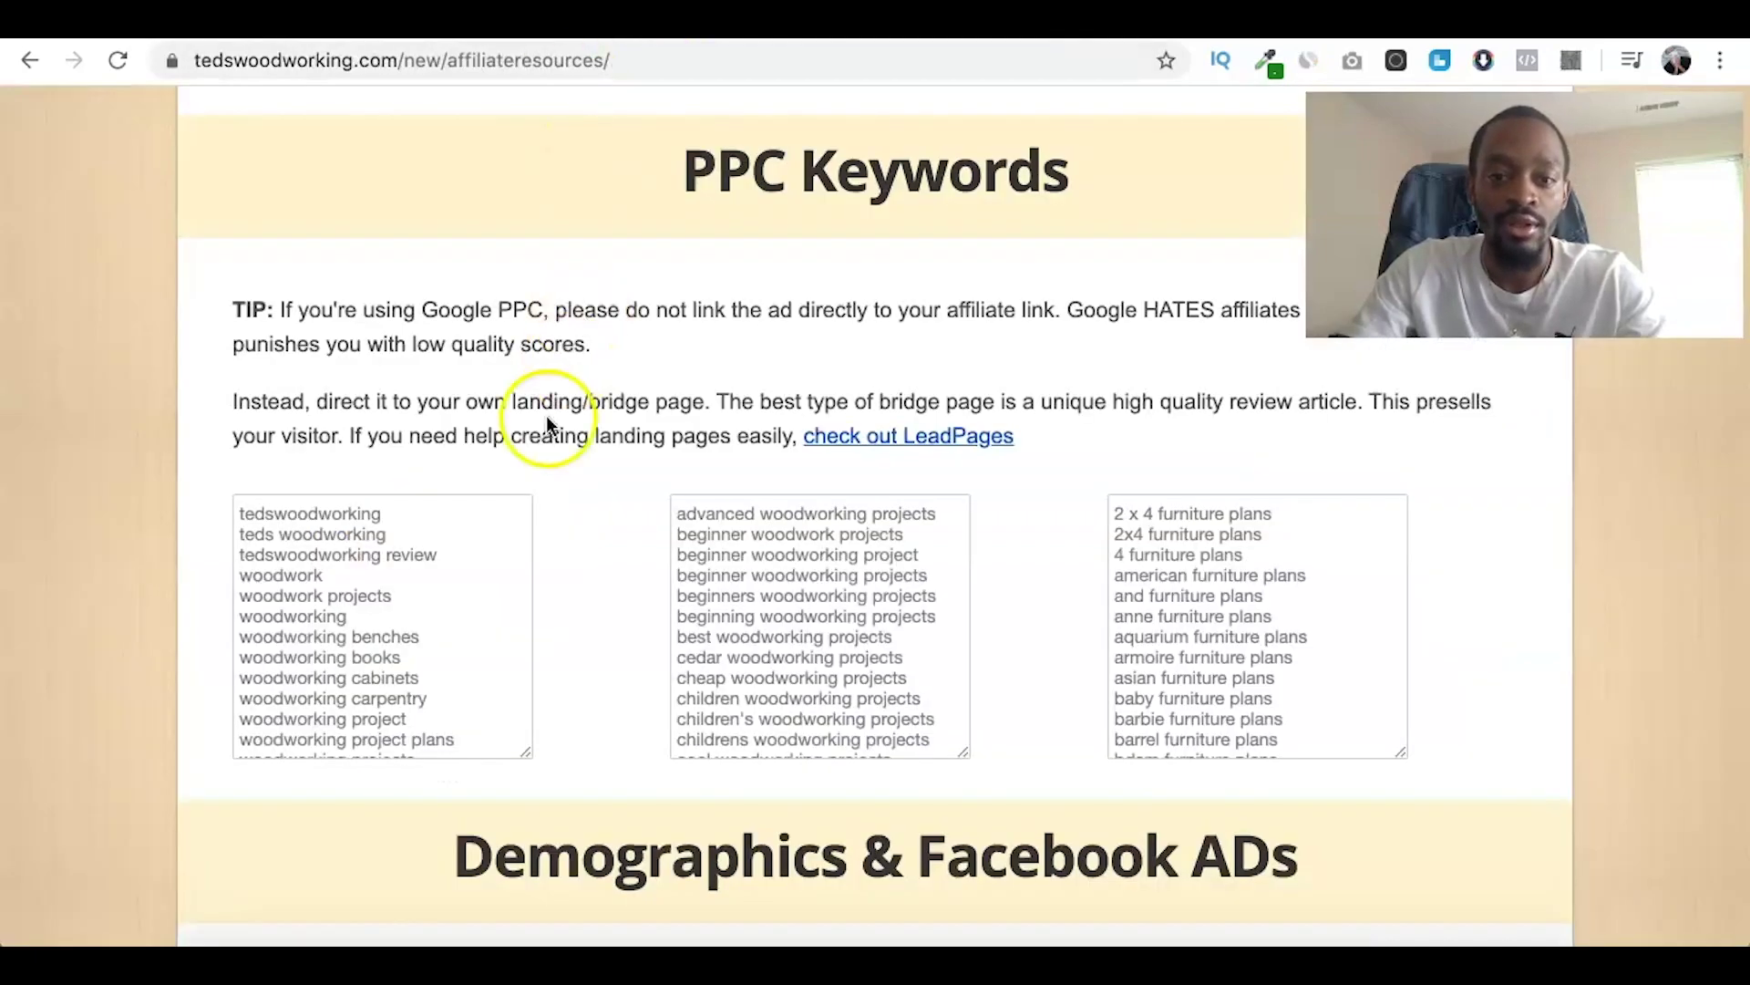
scroll(544, 424, "up", 20)
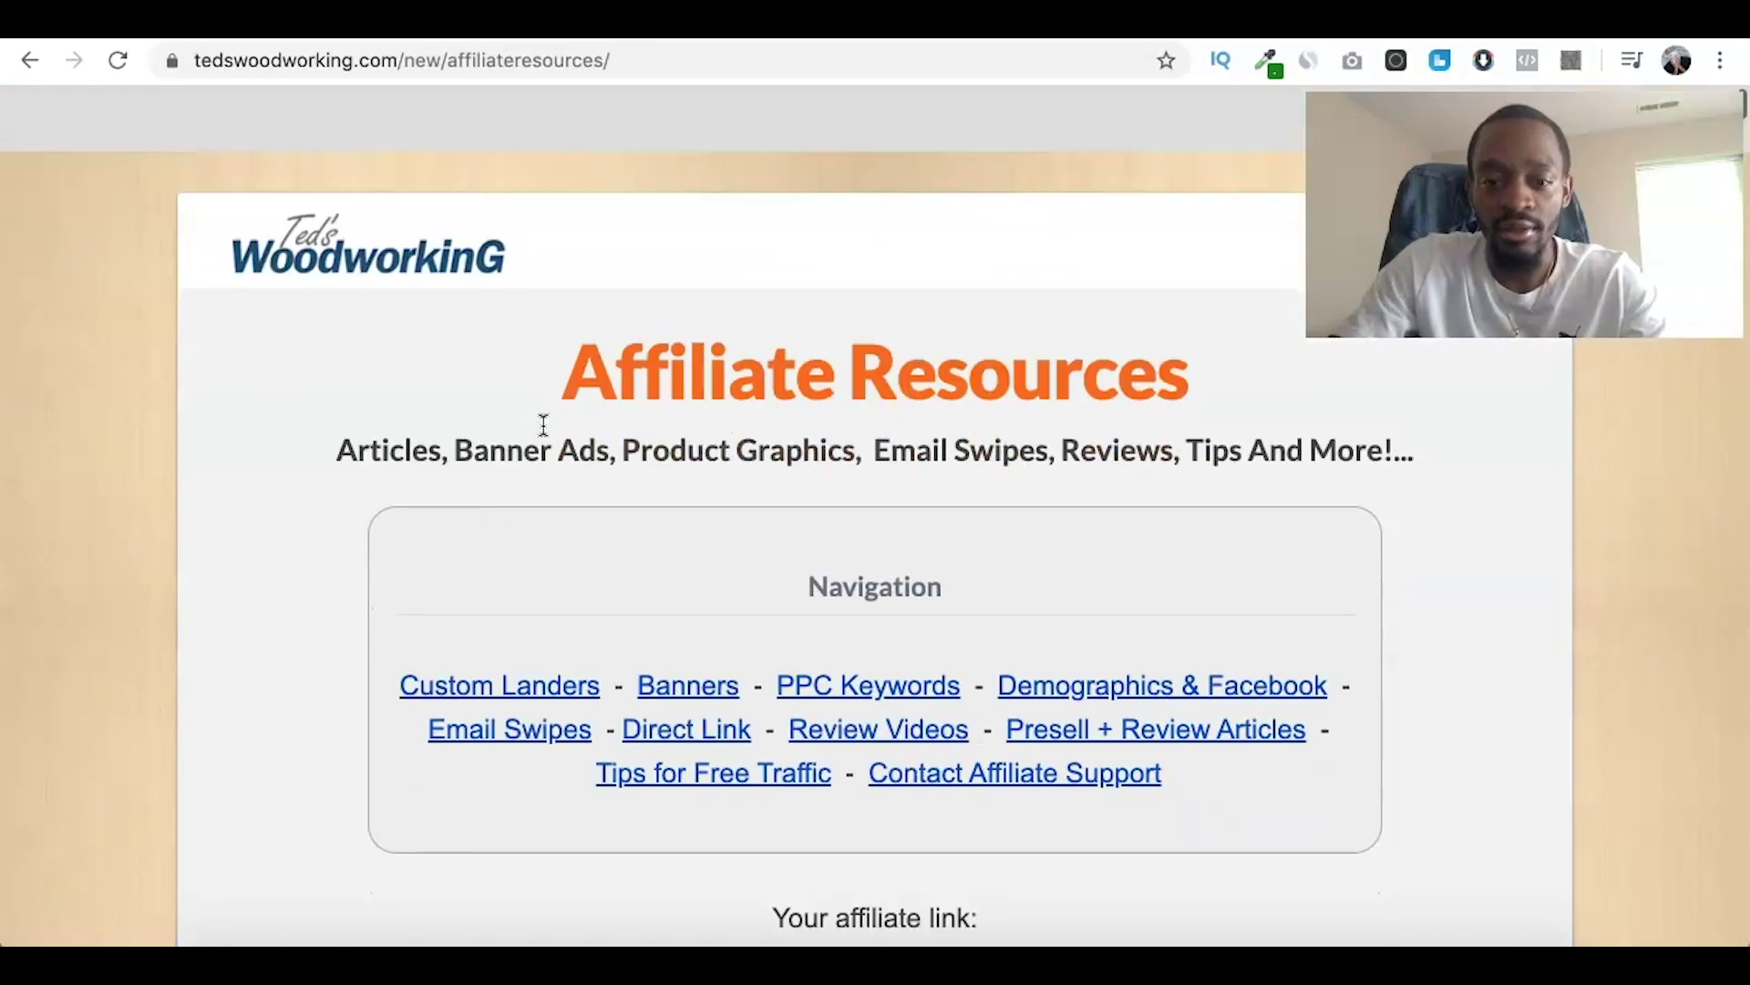
left_click(1062, 627)
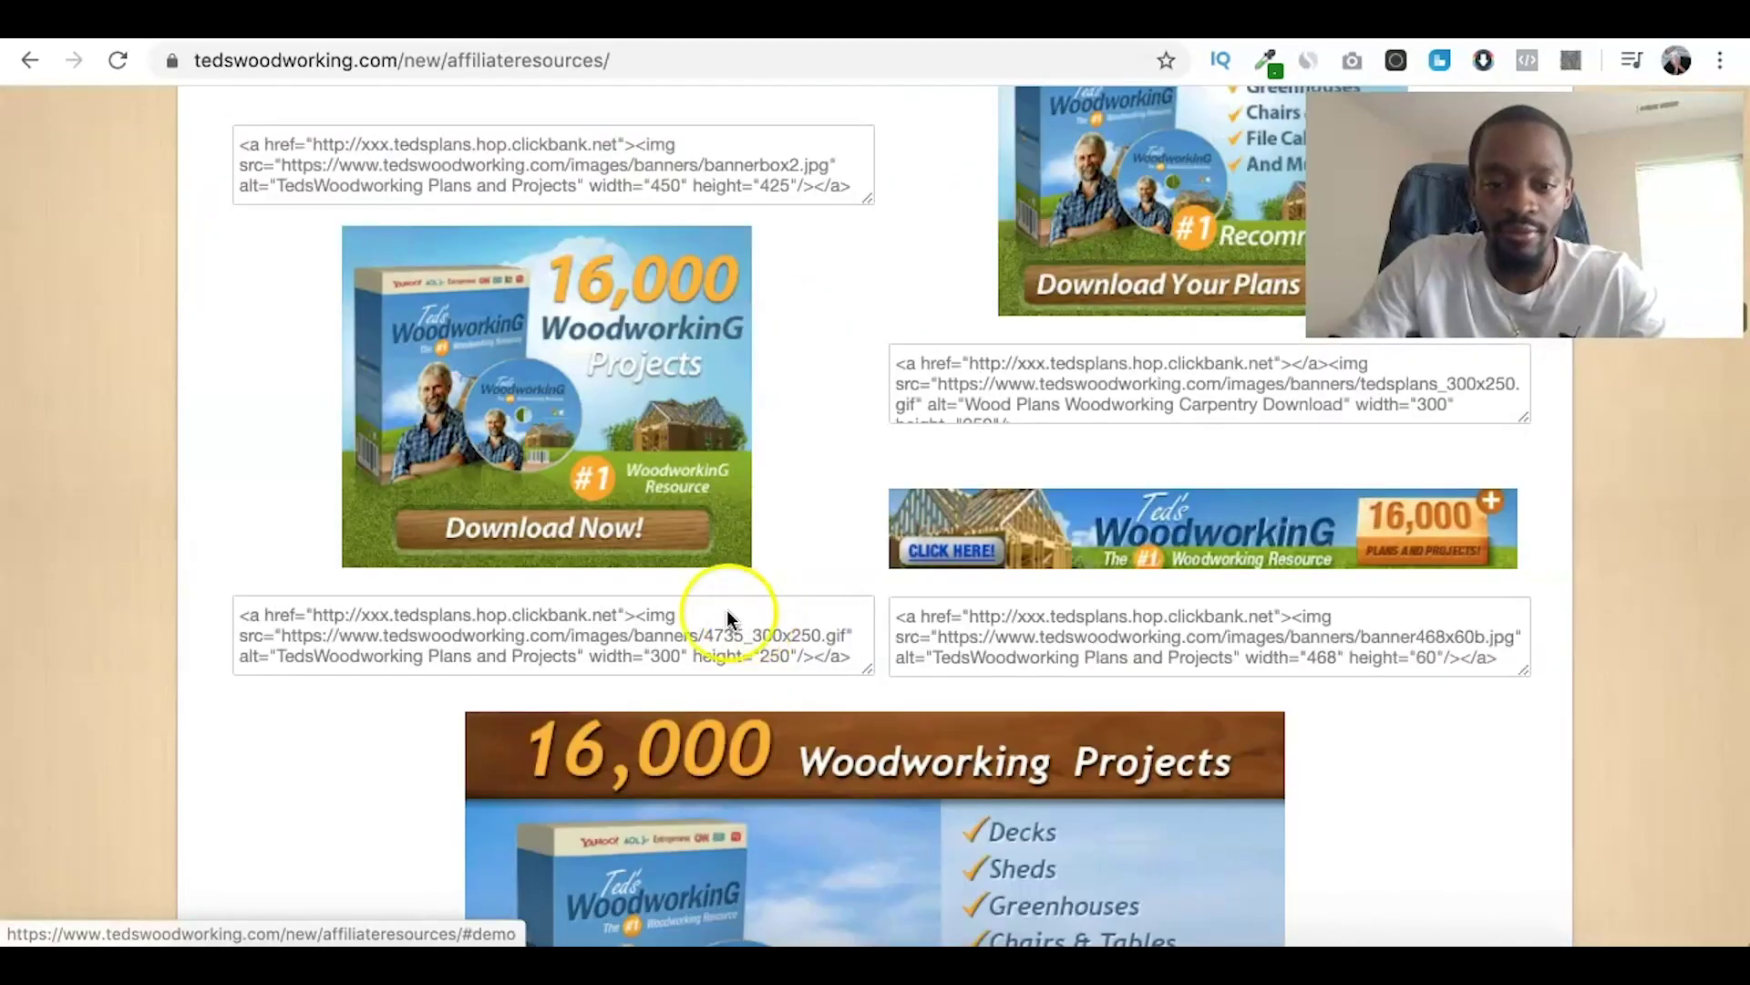
scroll(743, 507, "down", 1)
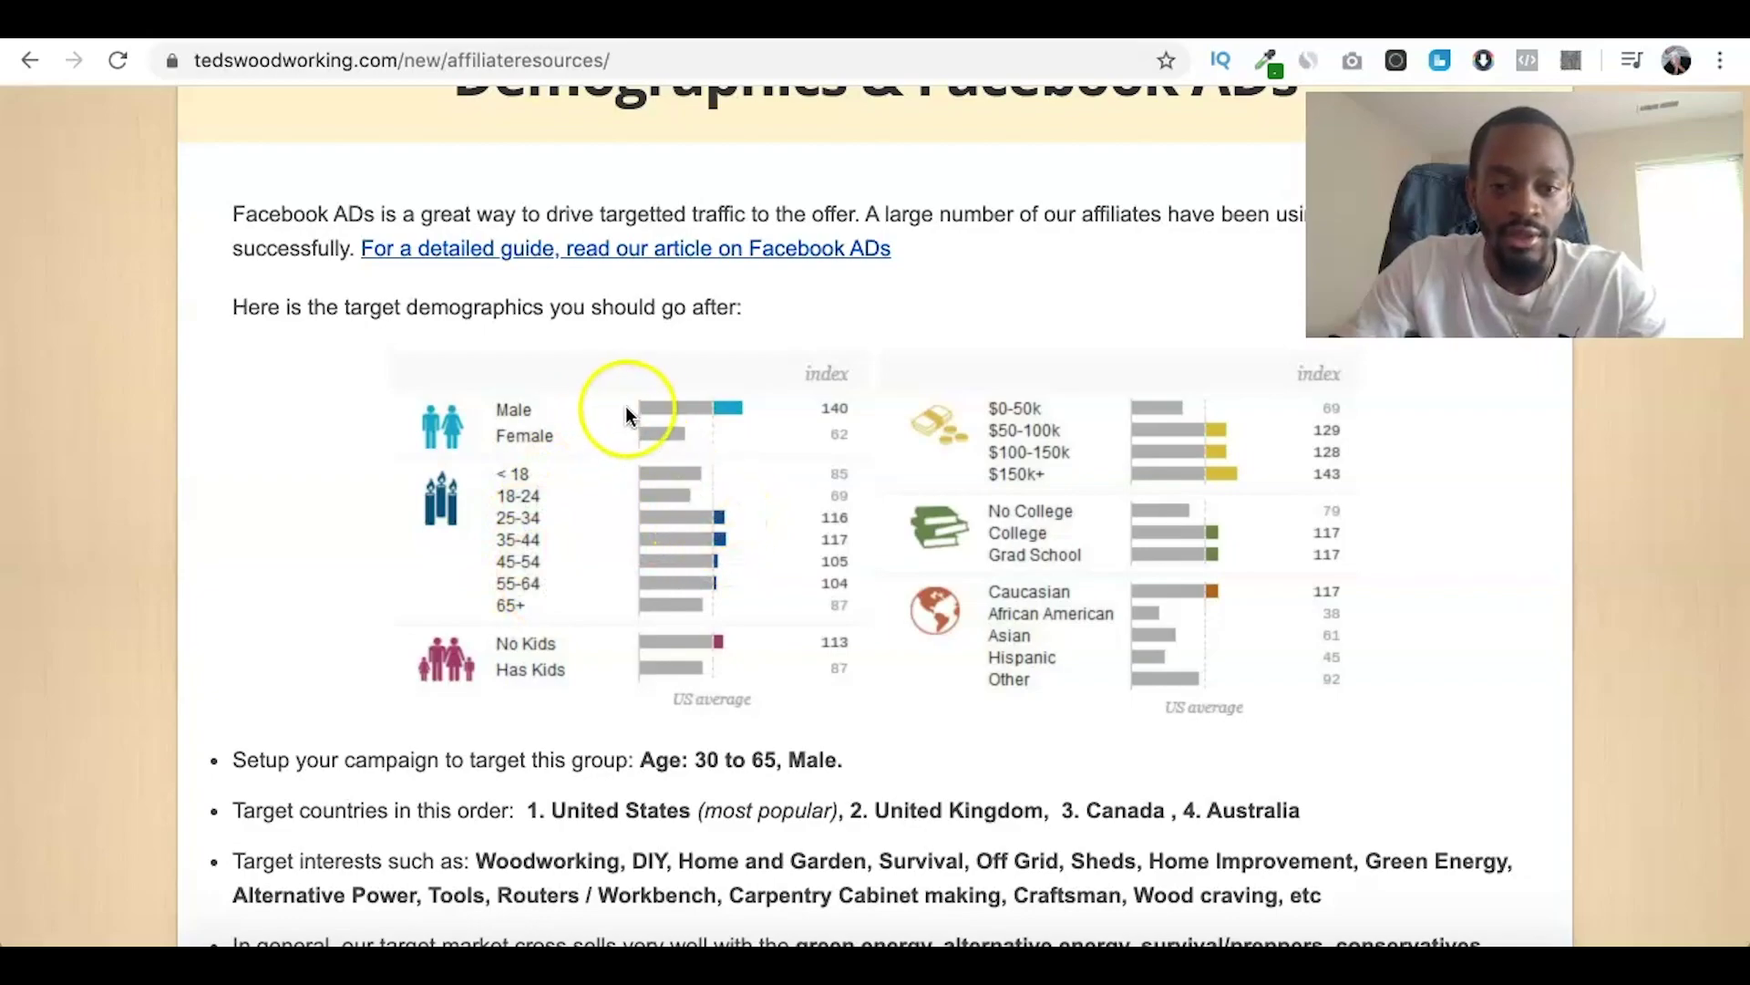
scroll(693, 609, "down", 3)
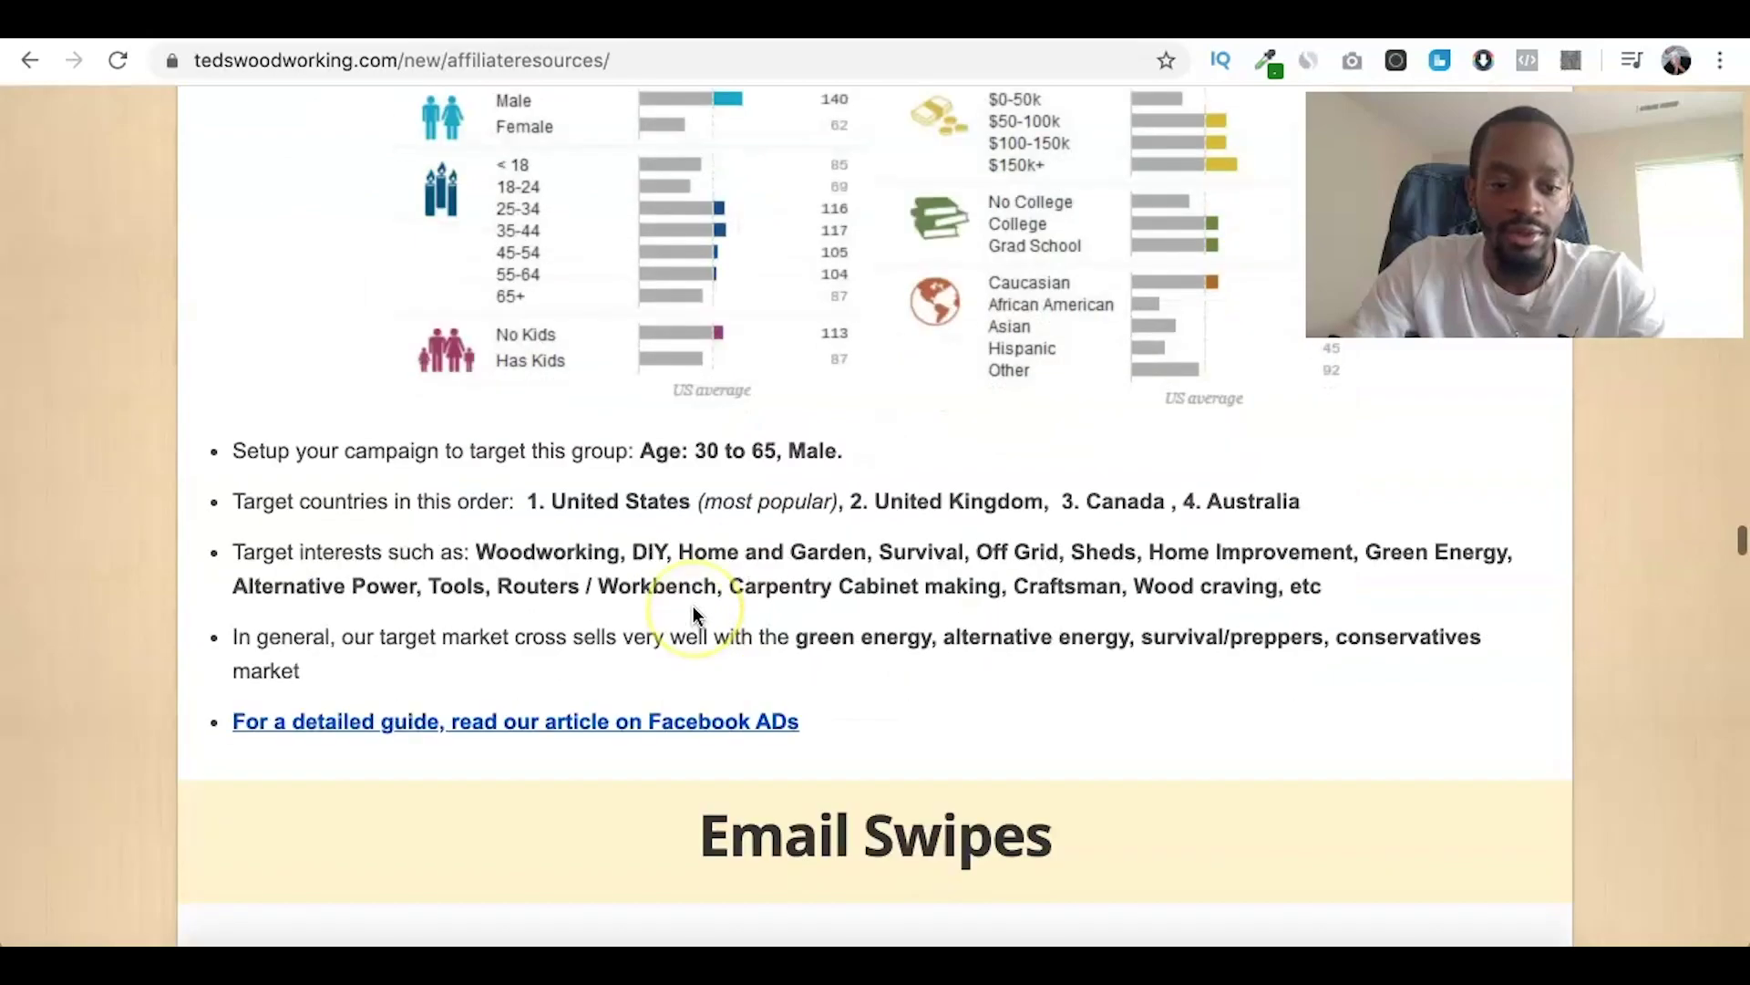
triple_click(380, 543)
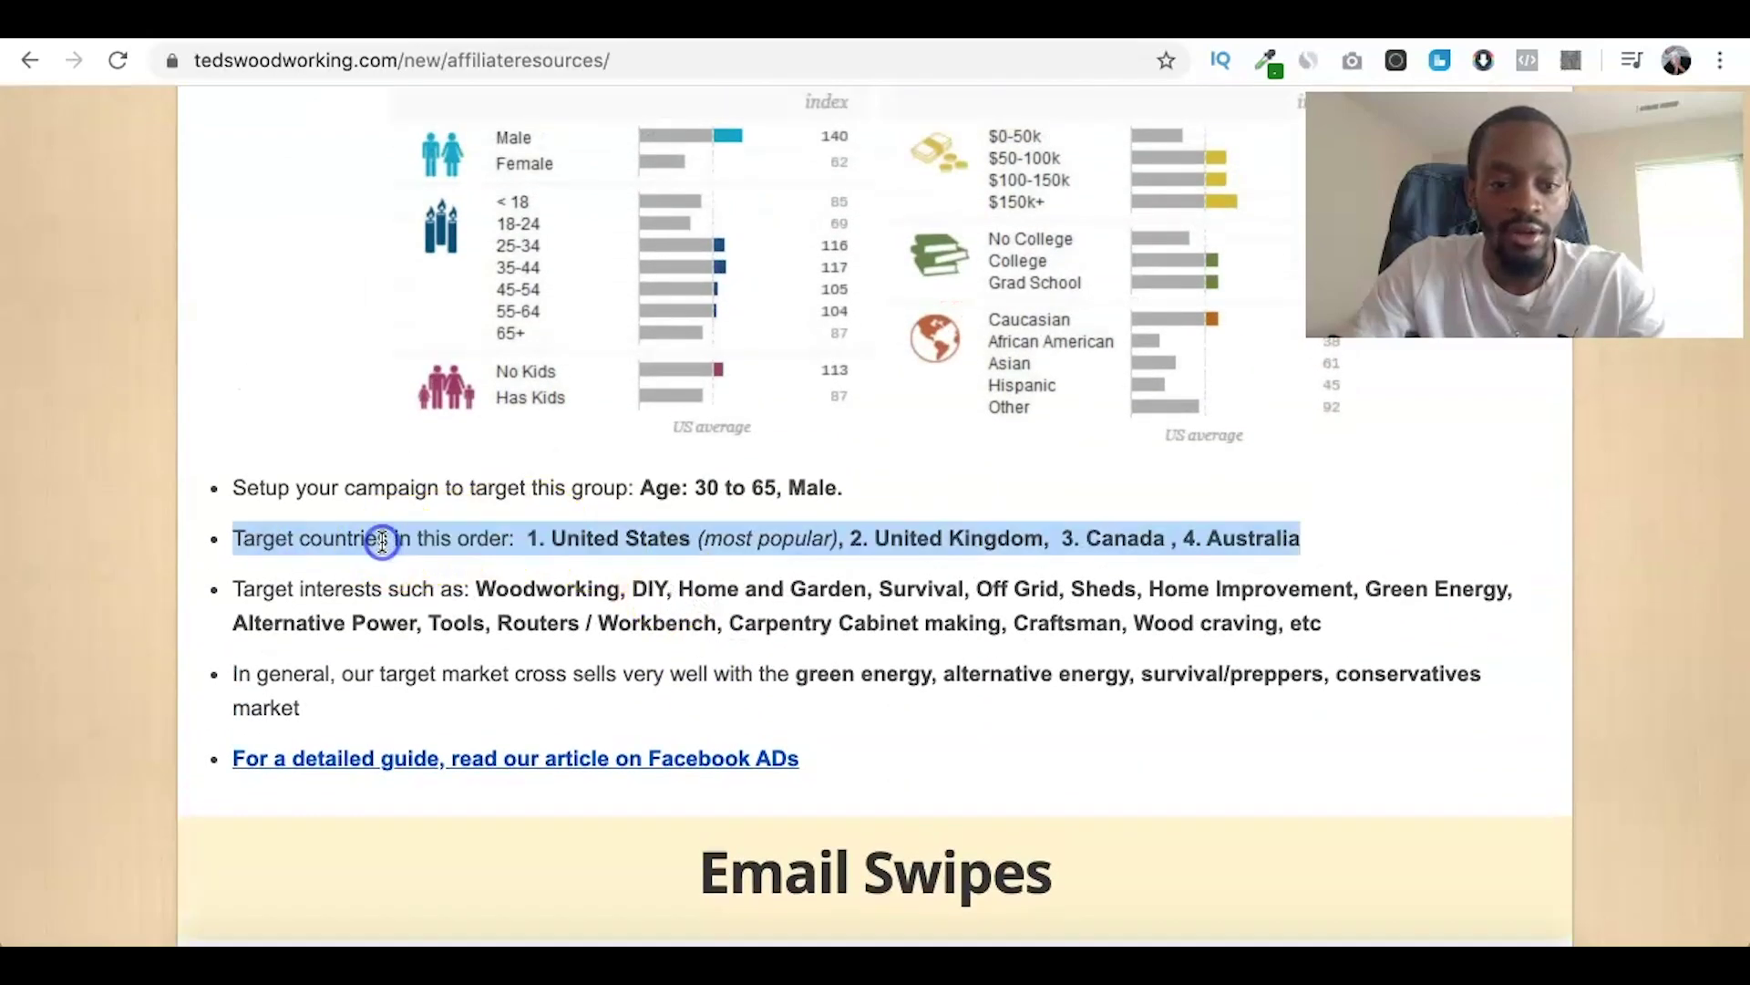
left_click(643, 541)
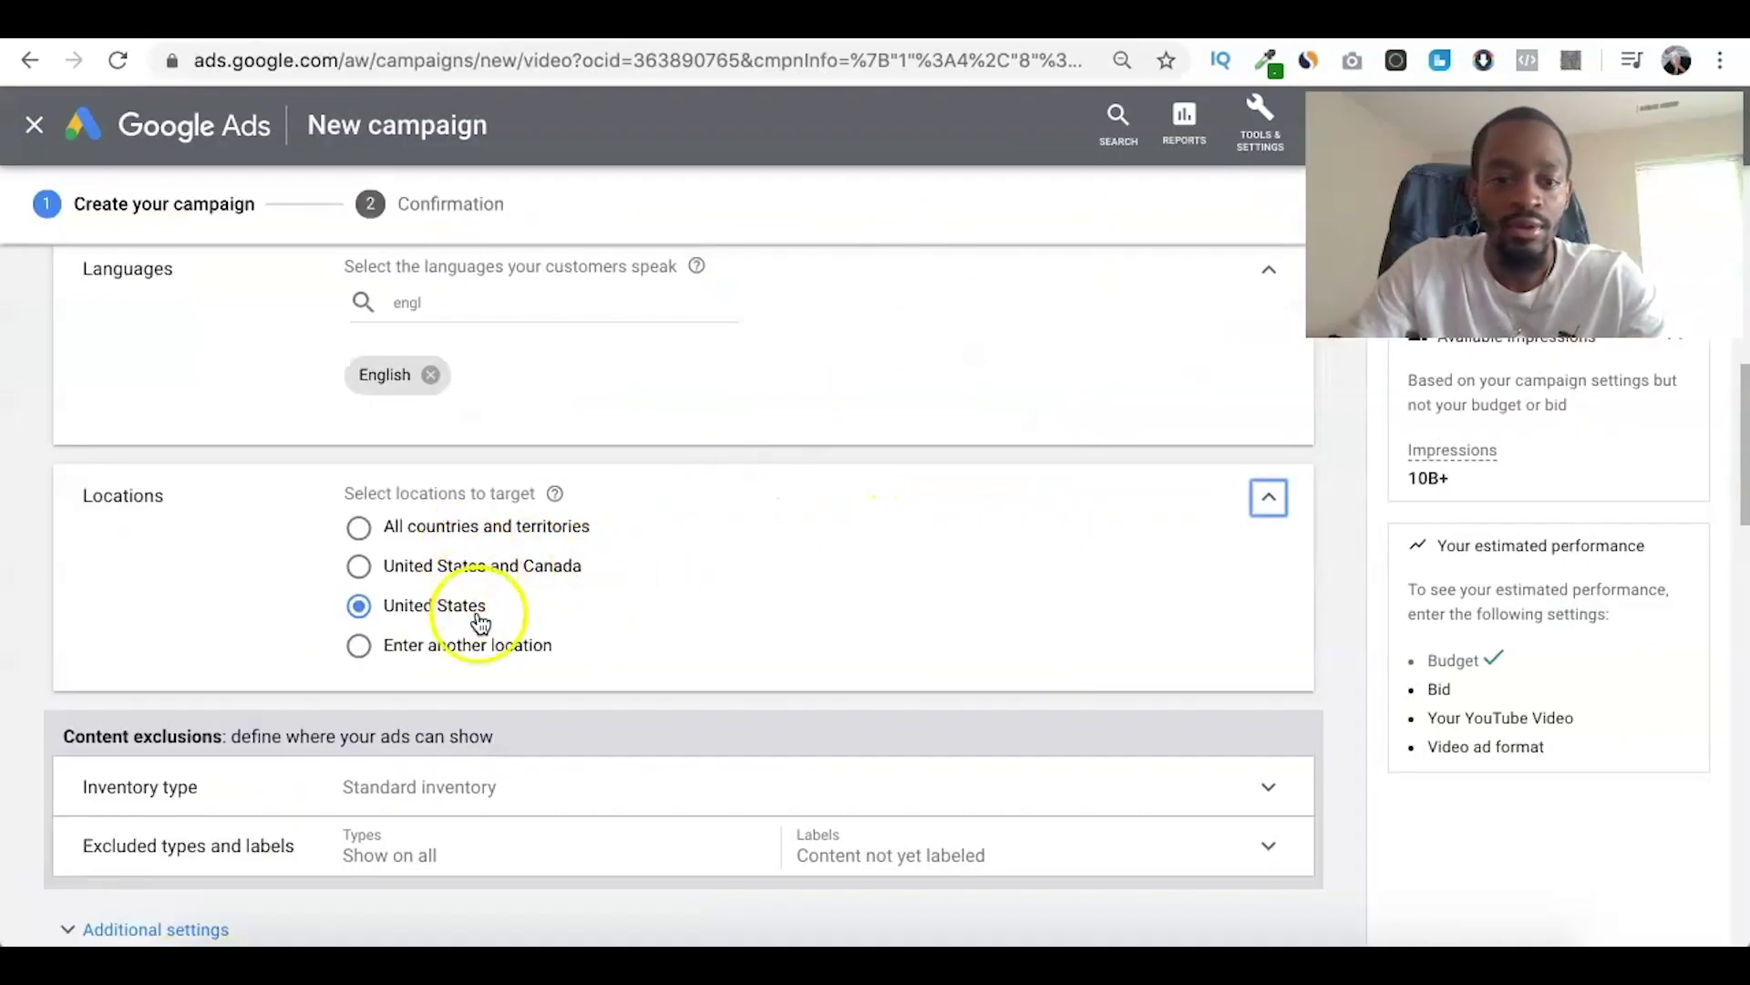
Back in Google Ads, switch to custom locations and target the countries United States and United Kingdom.
left_click(488, 653)
left_click(488, 703)
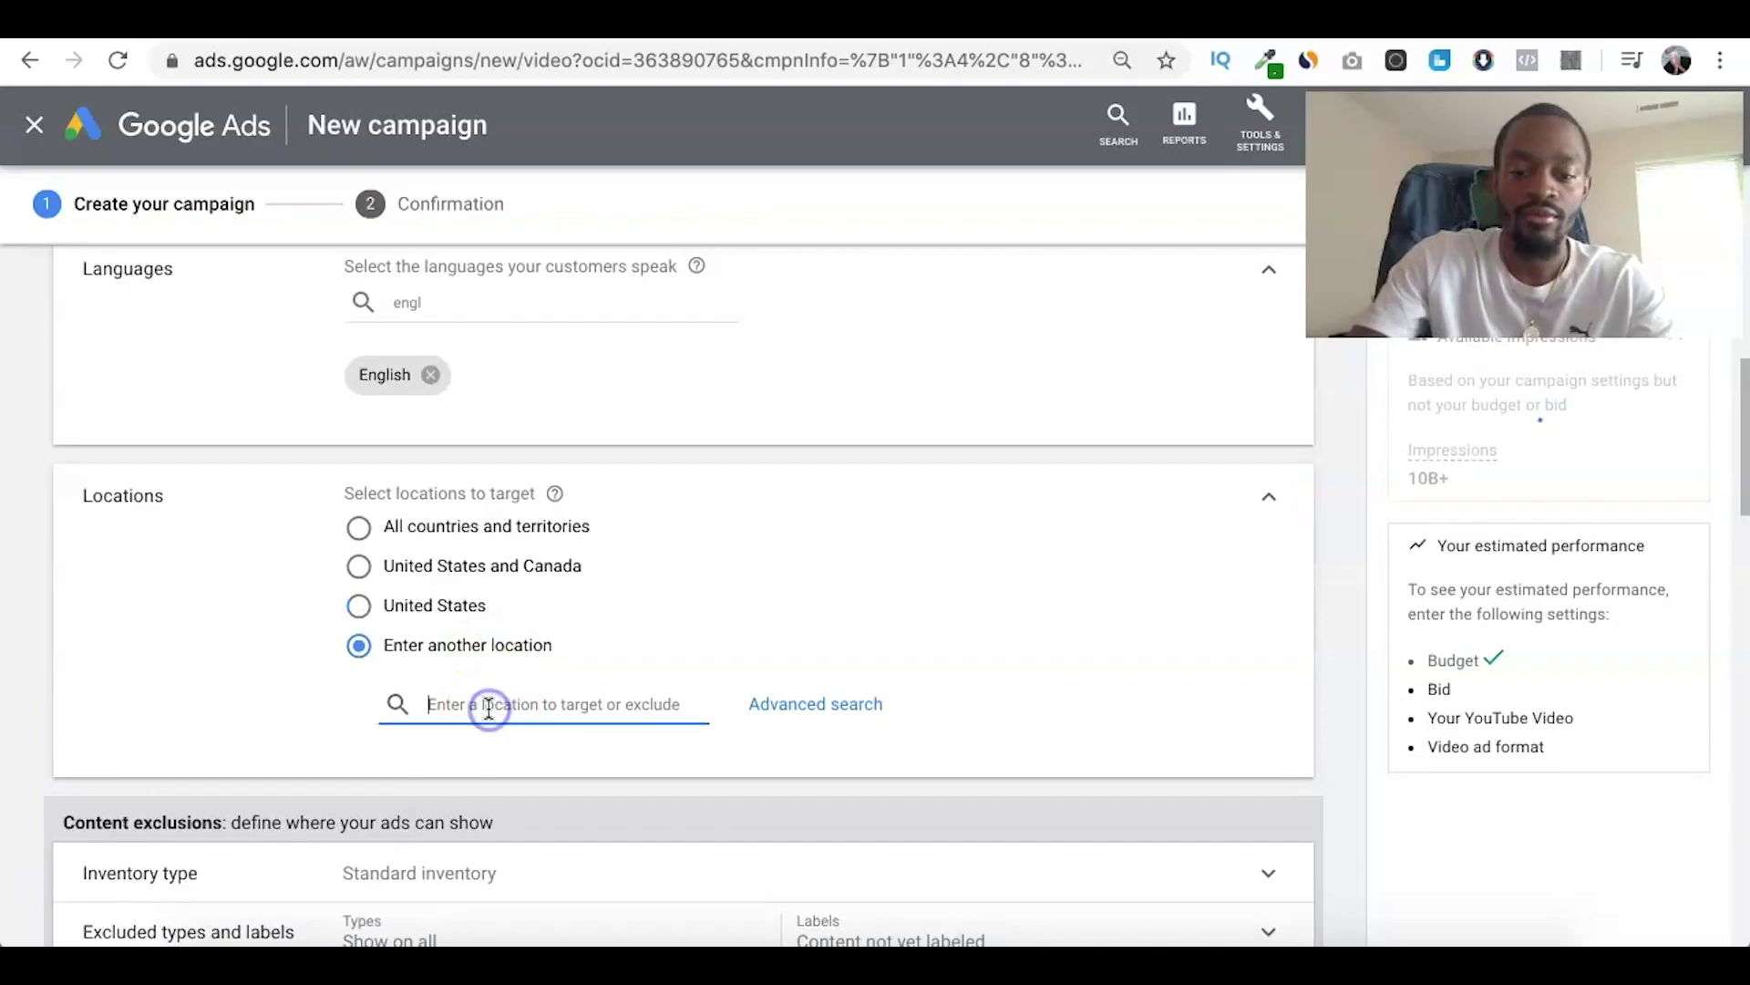
type("united states")
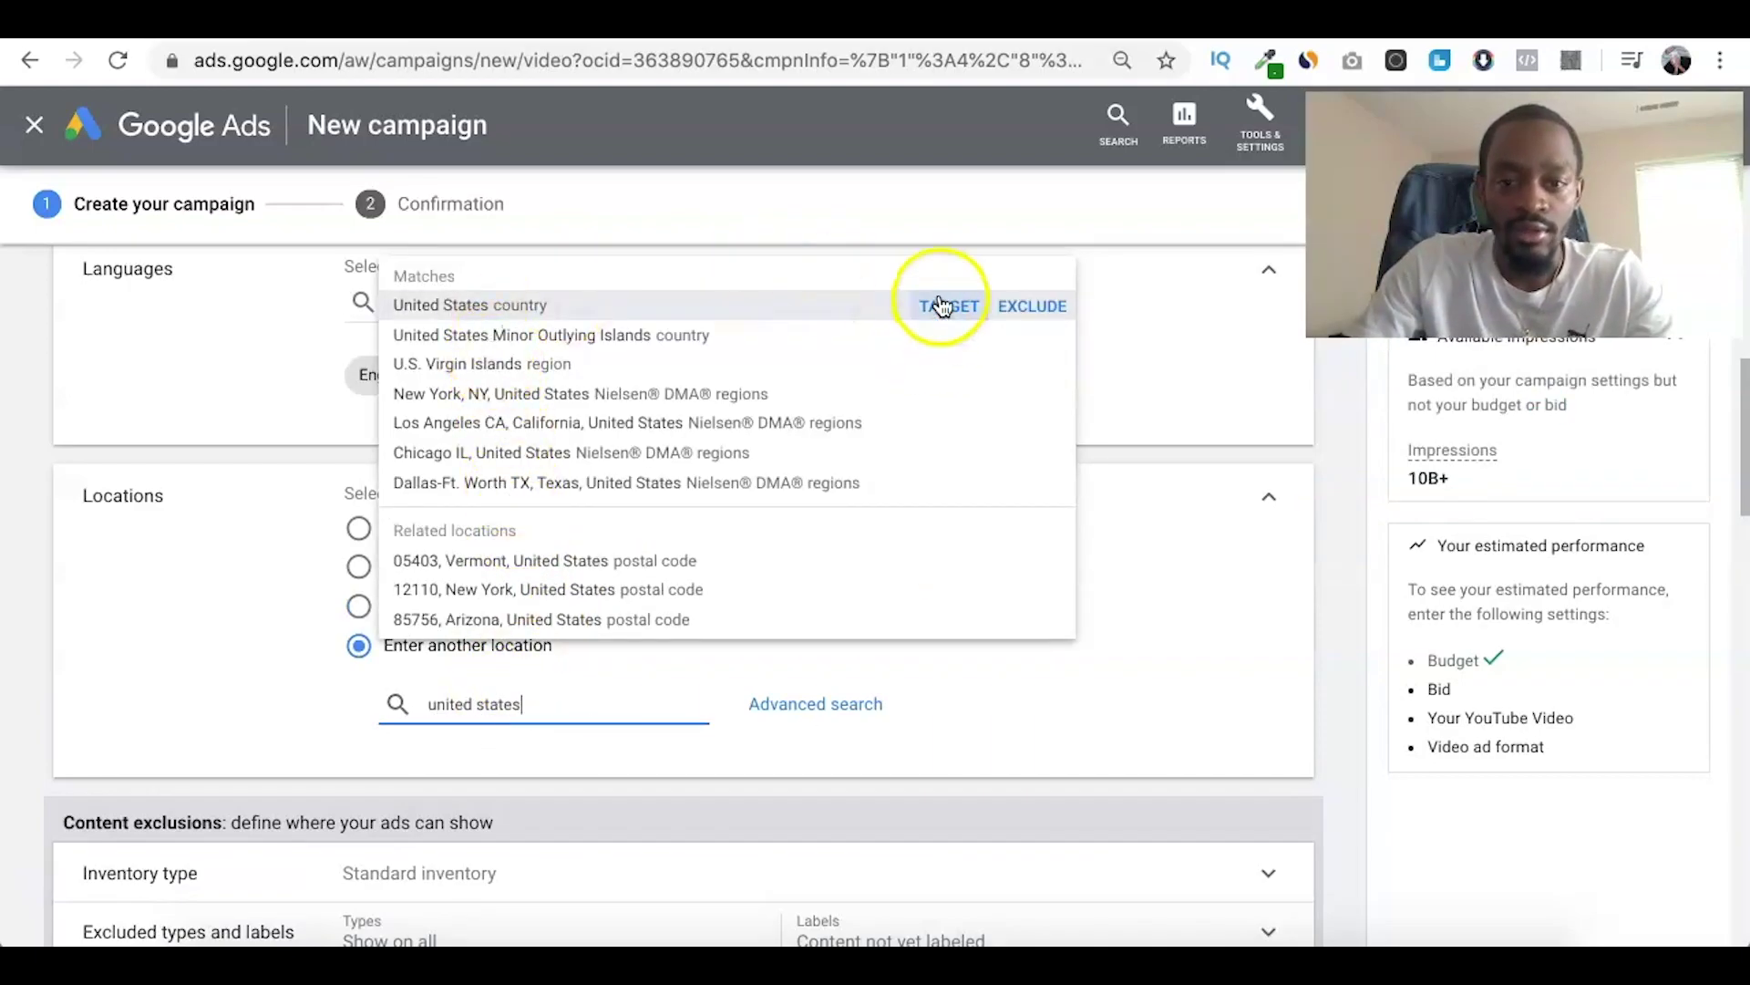
left_click(942, 301)
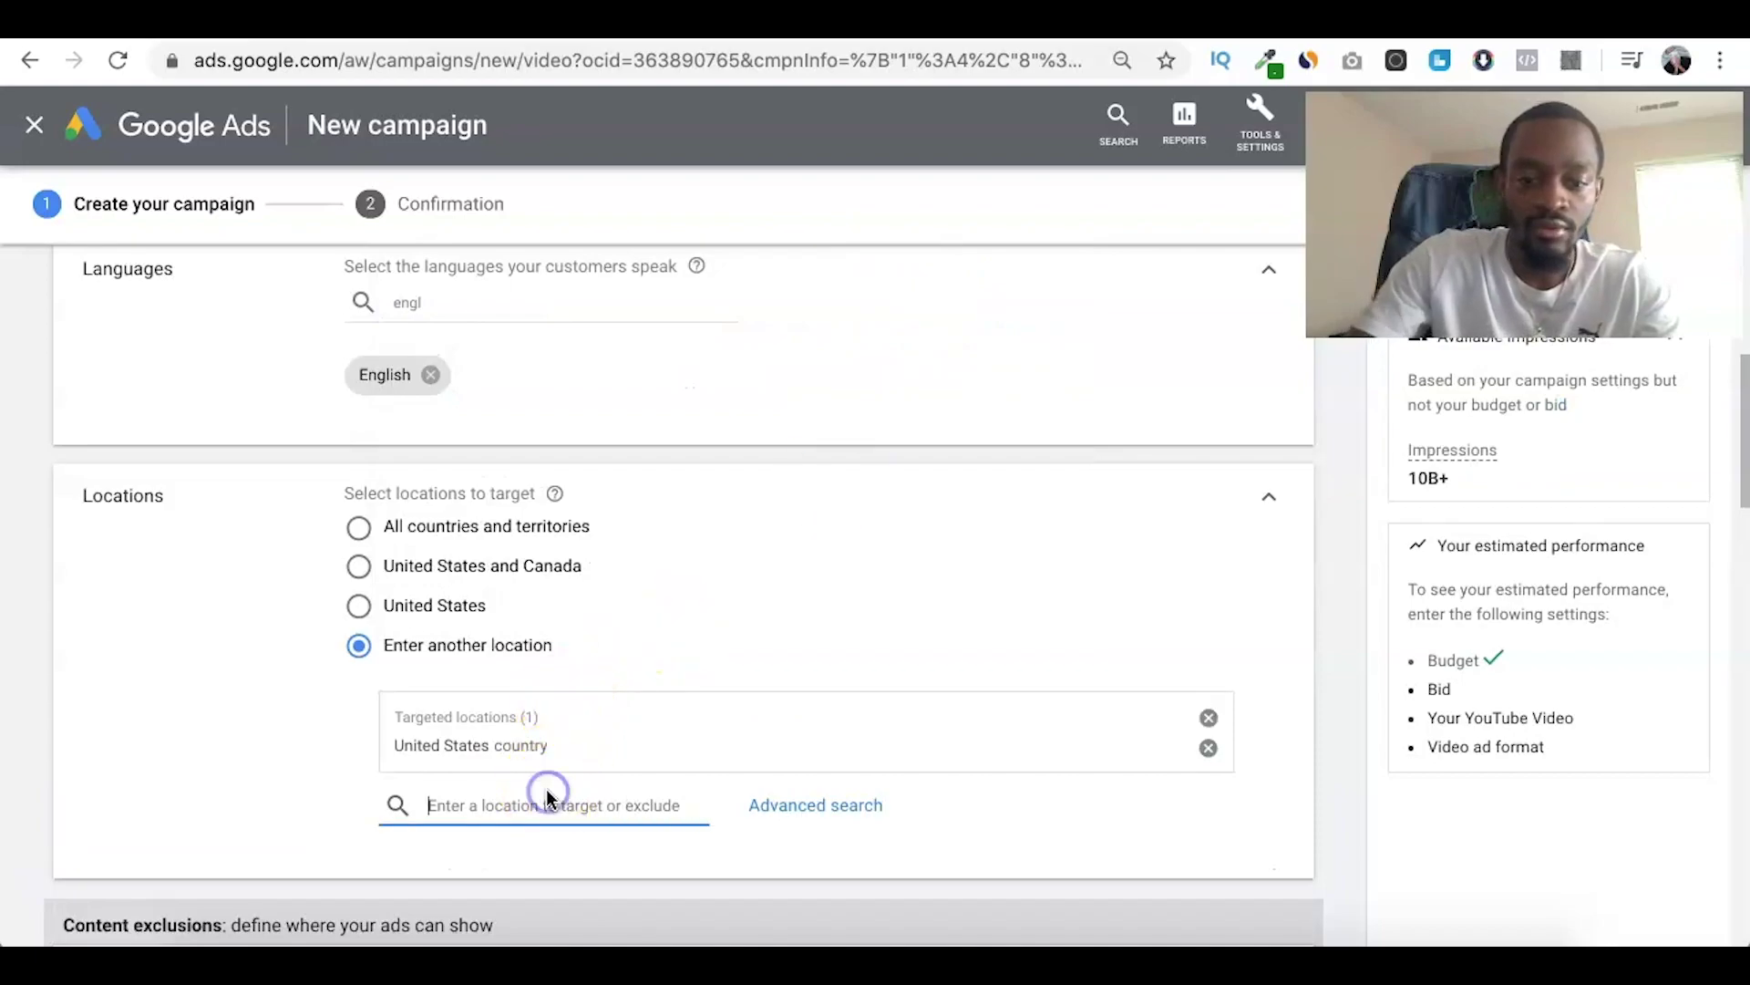
type("united k")
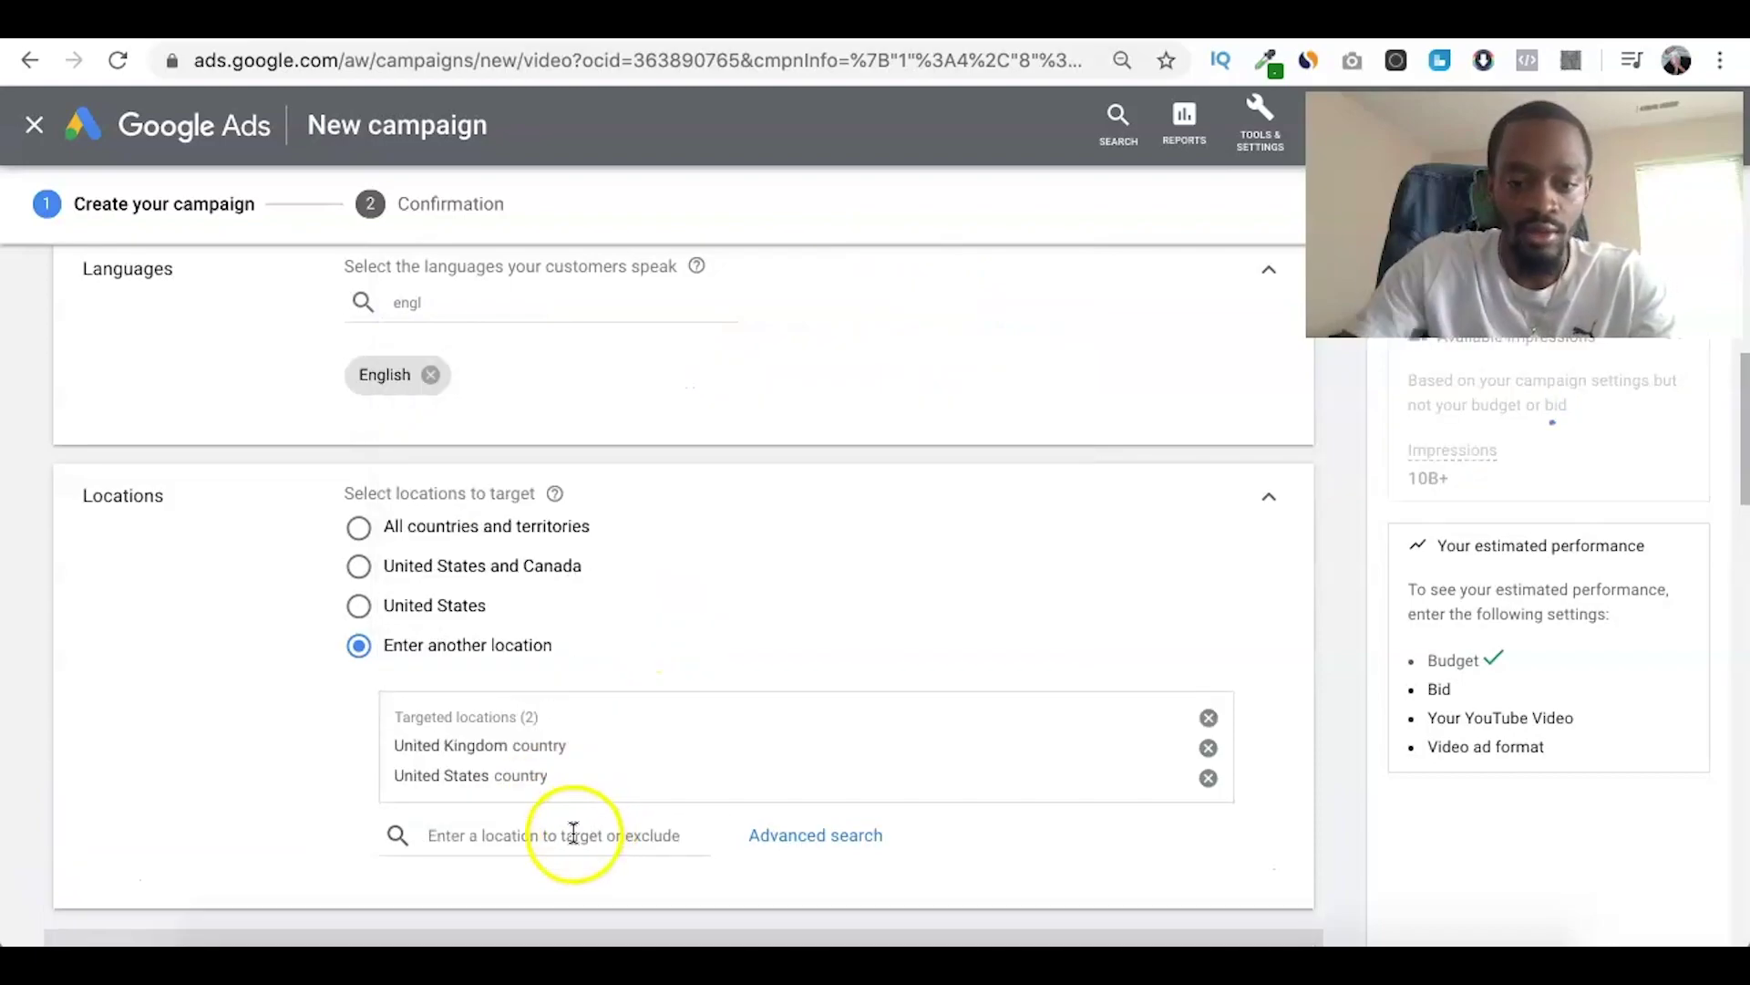
Add Canada and Australia as targeted countries.
left_click(573, 835)
type("canada")
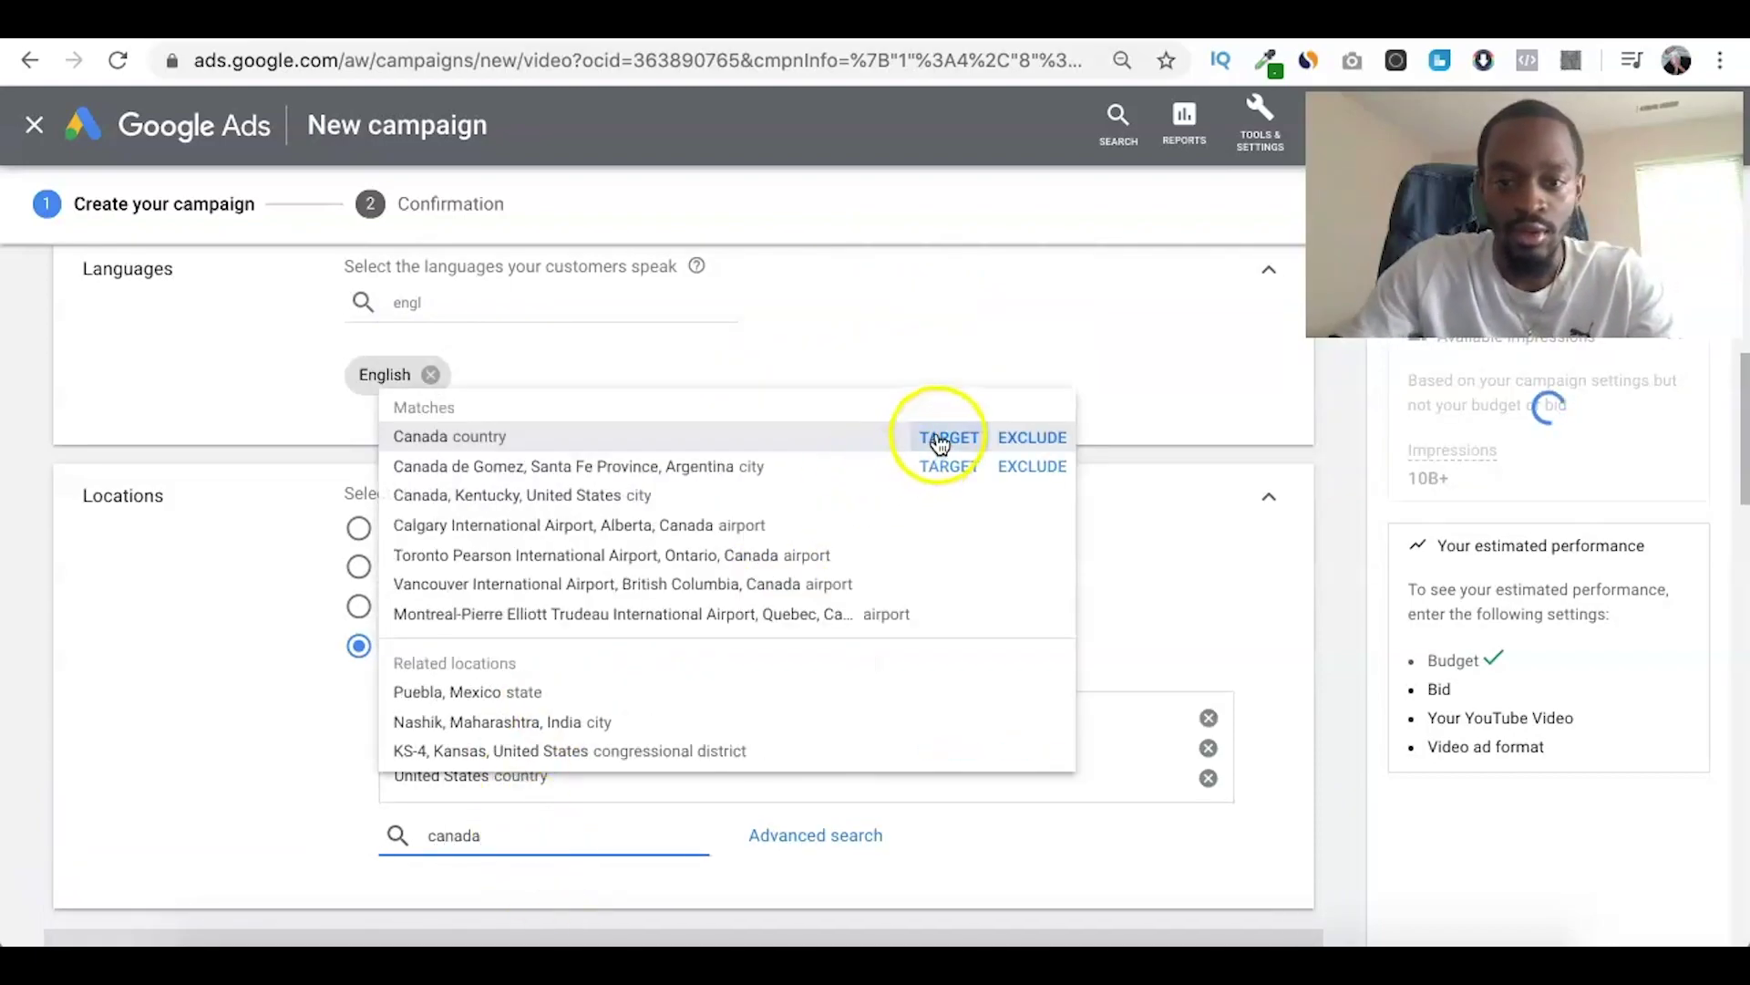
left_click(940, 439)
left_click(521, 860)
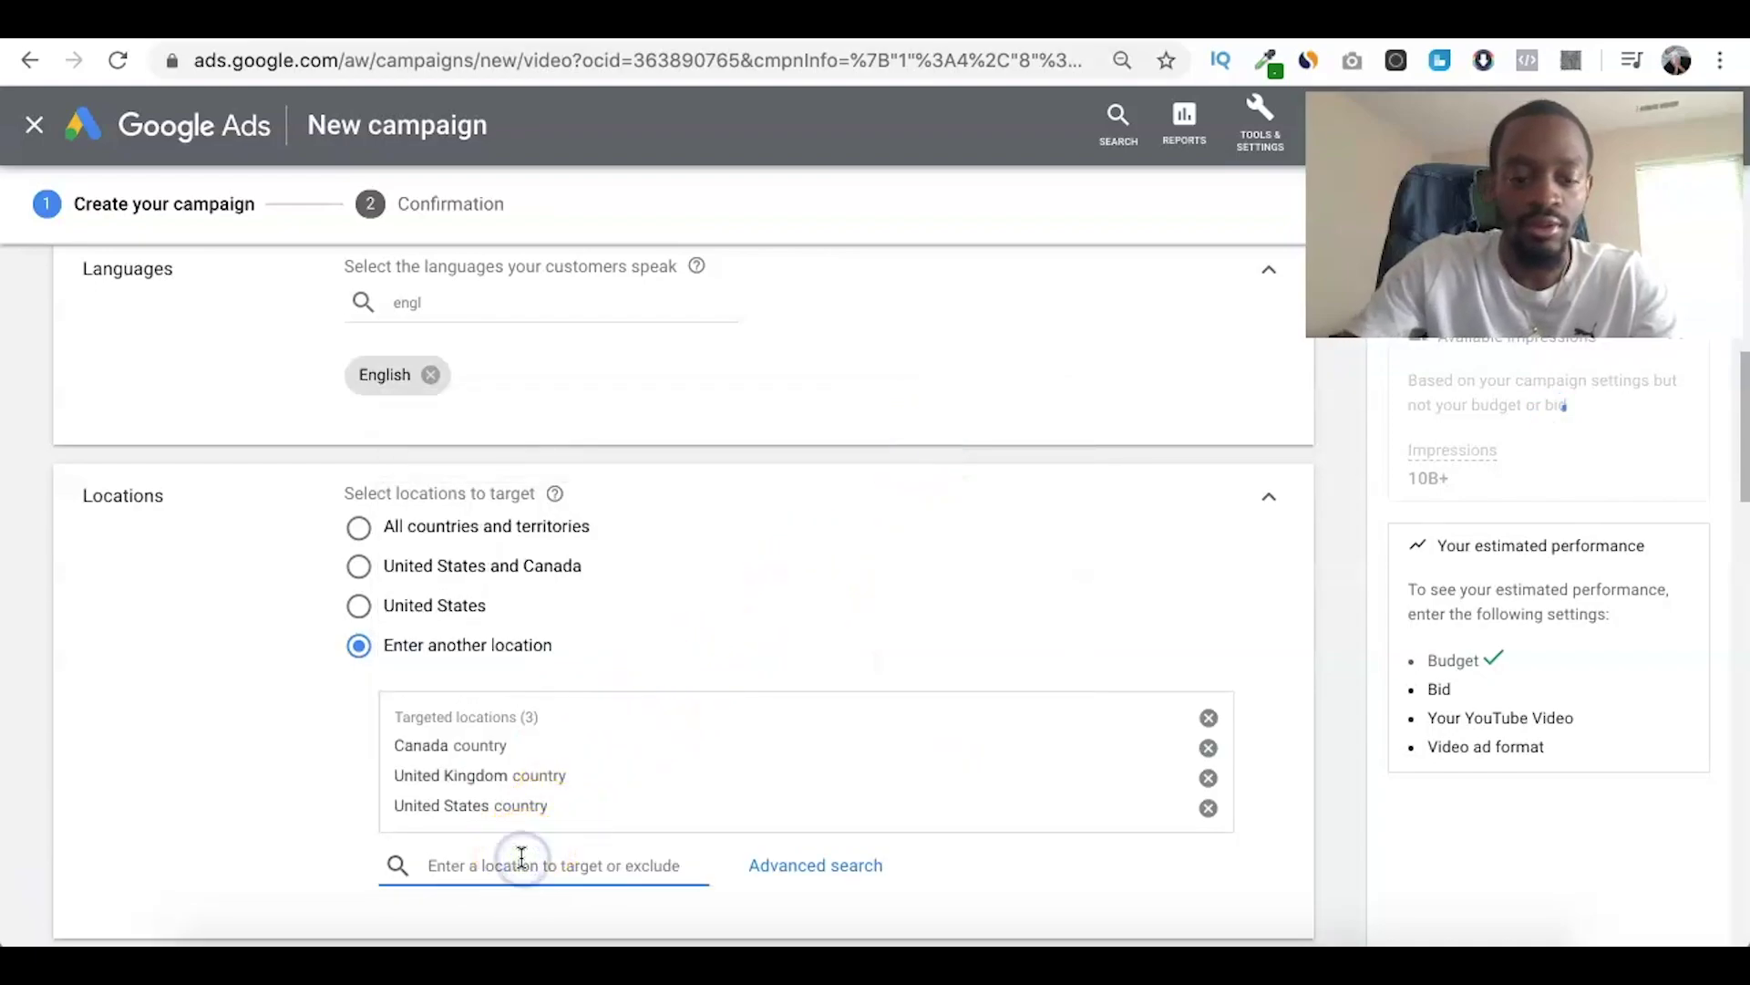
type("aus")
left_click(879, 555)
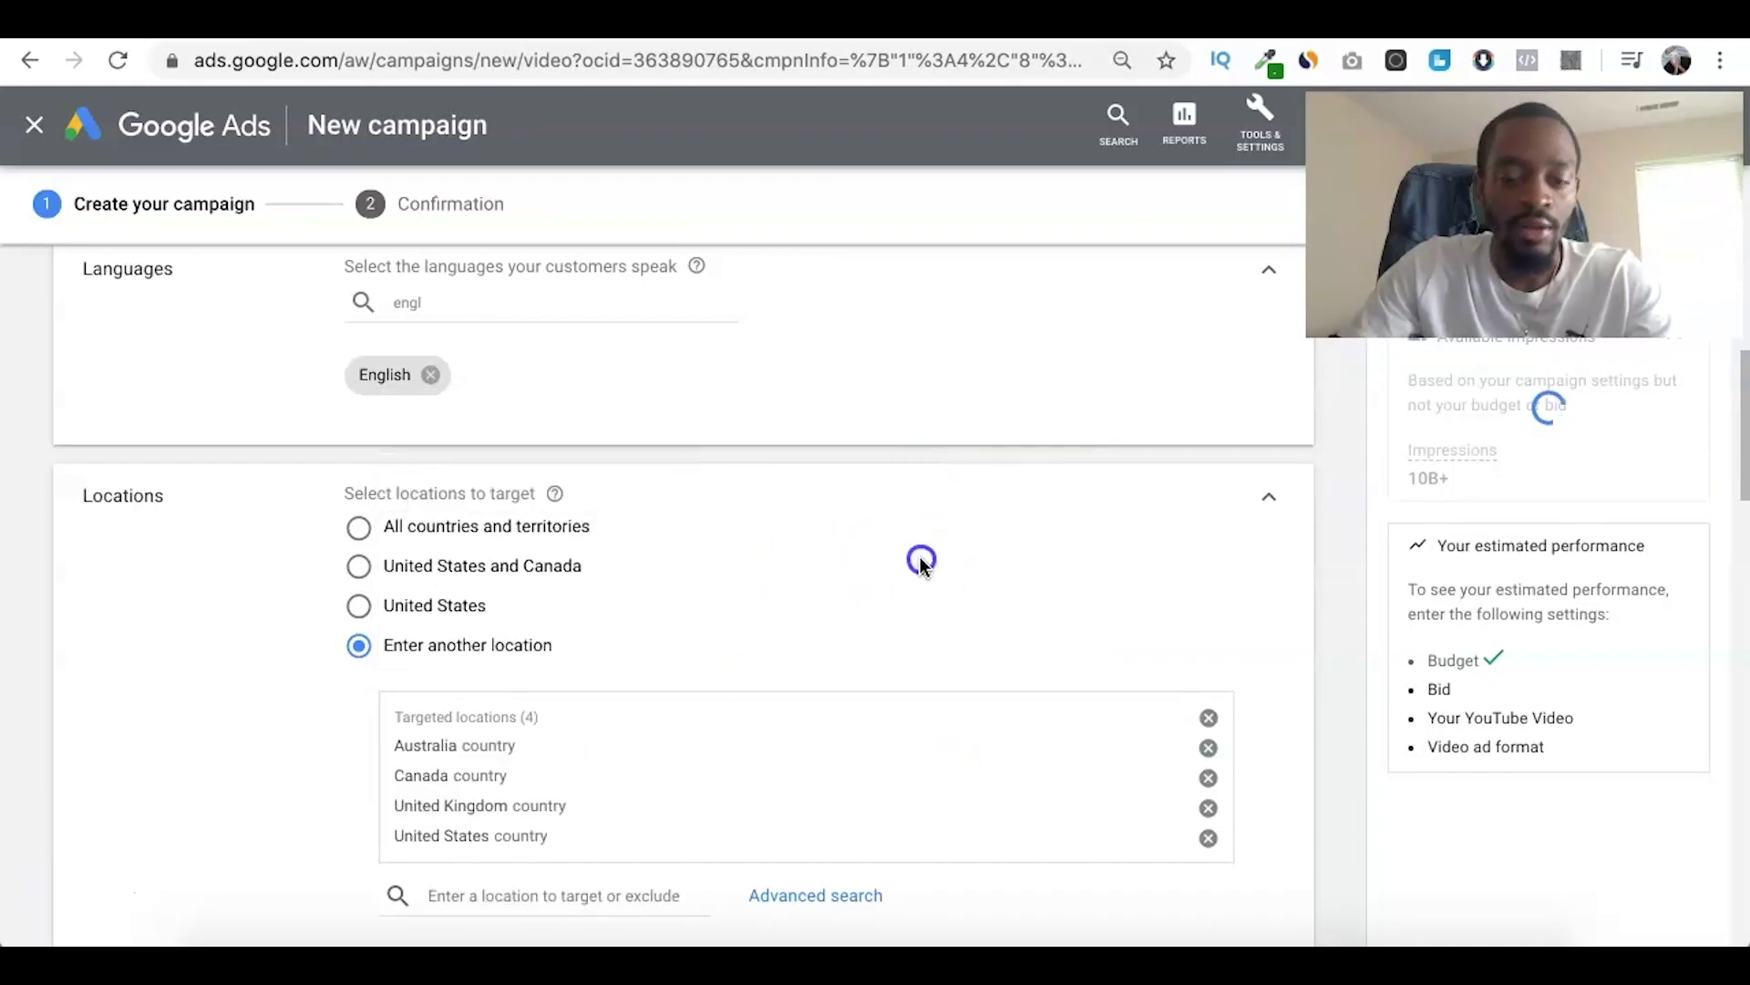
Set the campaign's content inventory type to Expanded inventory.
scroll(920, 565, "down", 1)
scroll(921, 561, "down", 5)
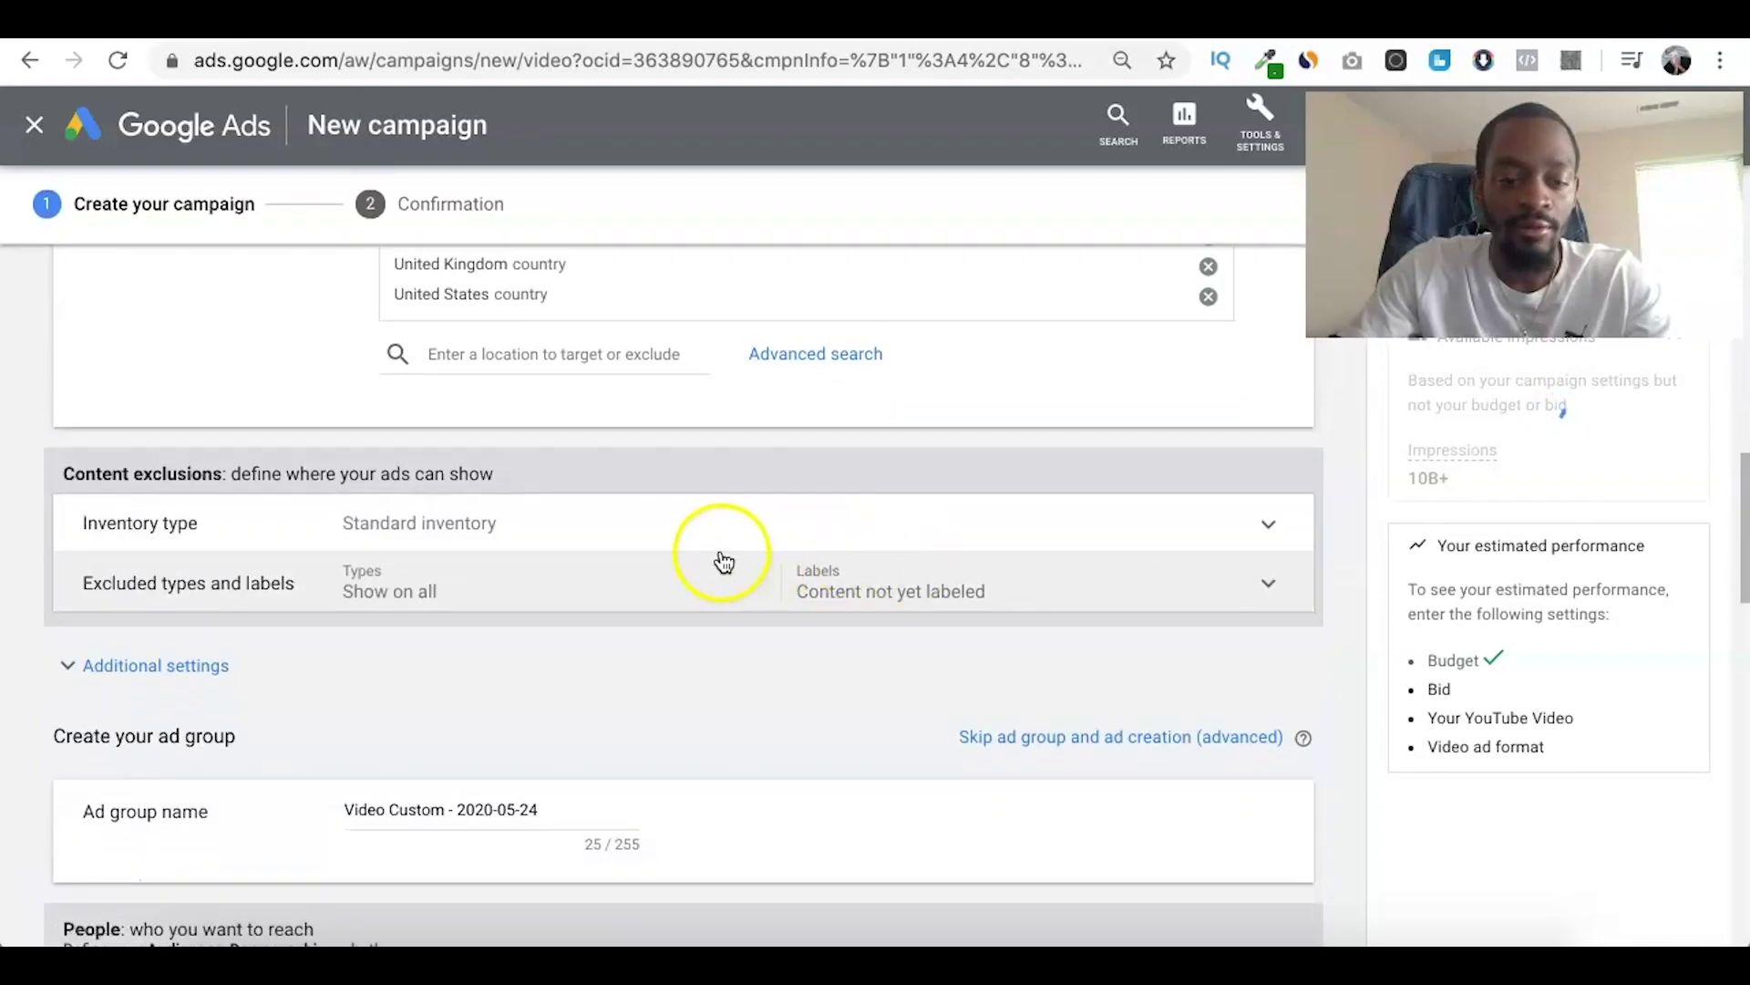
left_click(717, 550)
scroll(703, 607, "down", 2)
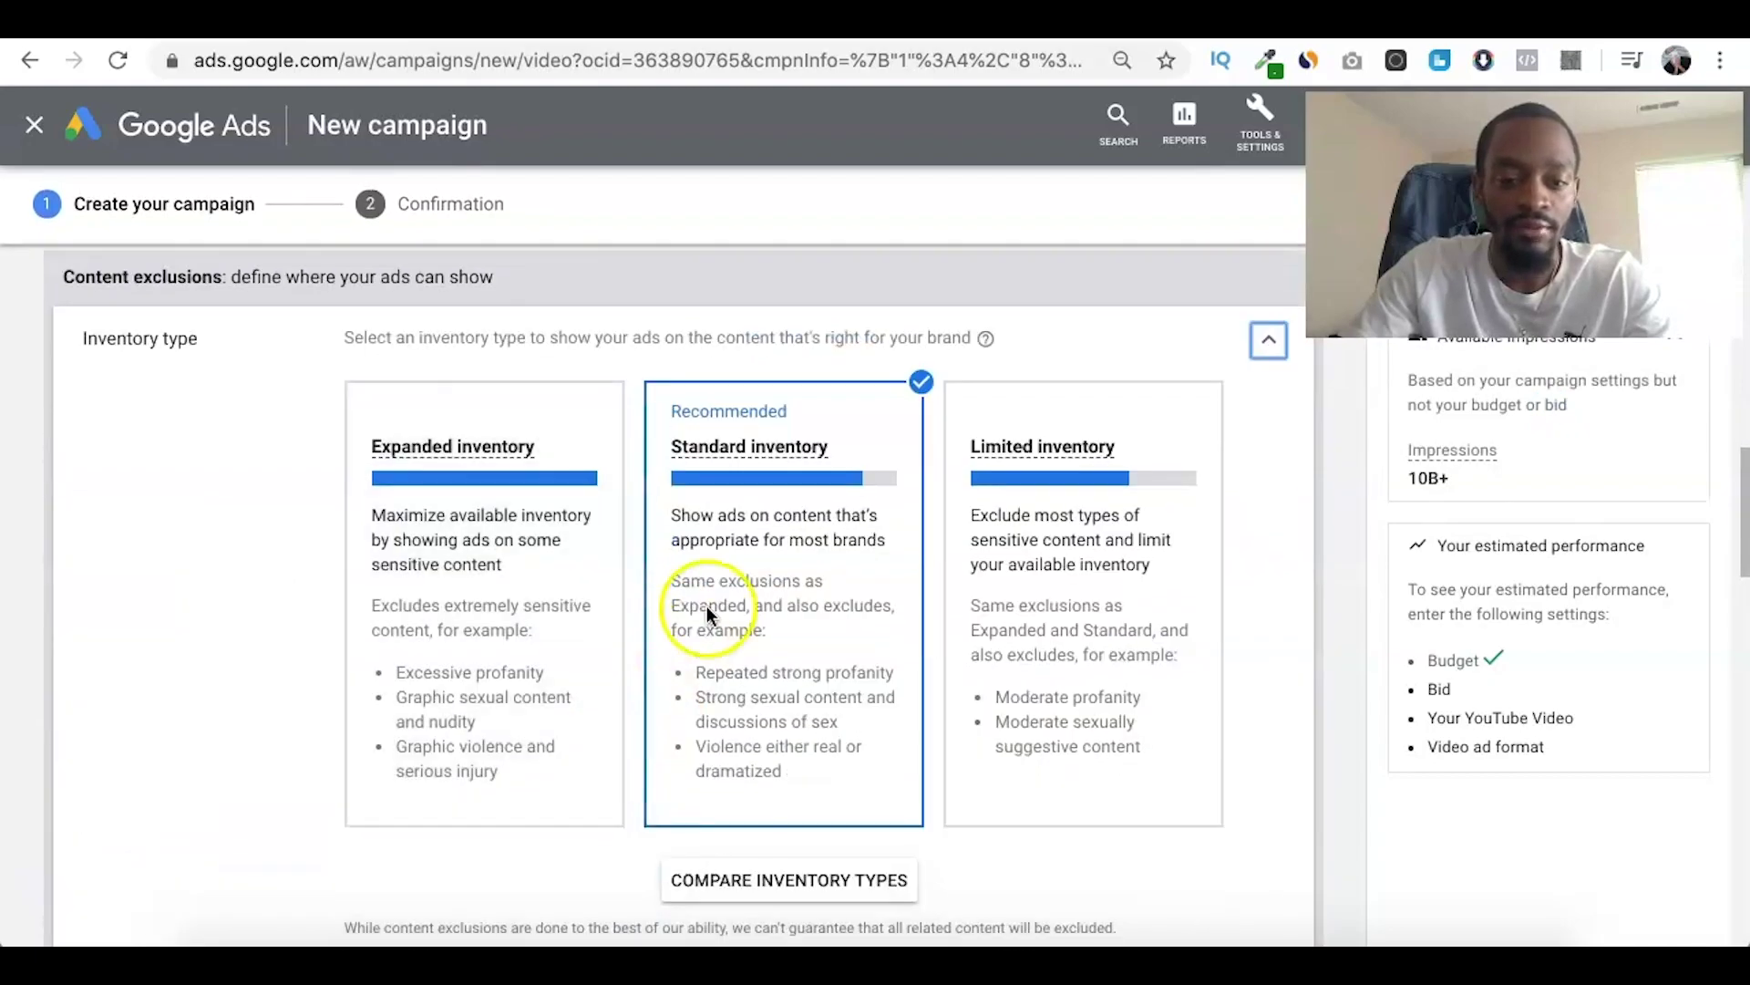
left_click(517, 551)
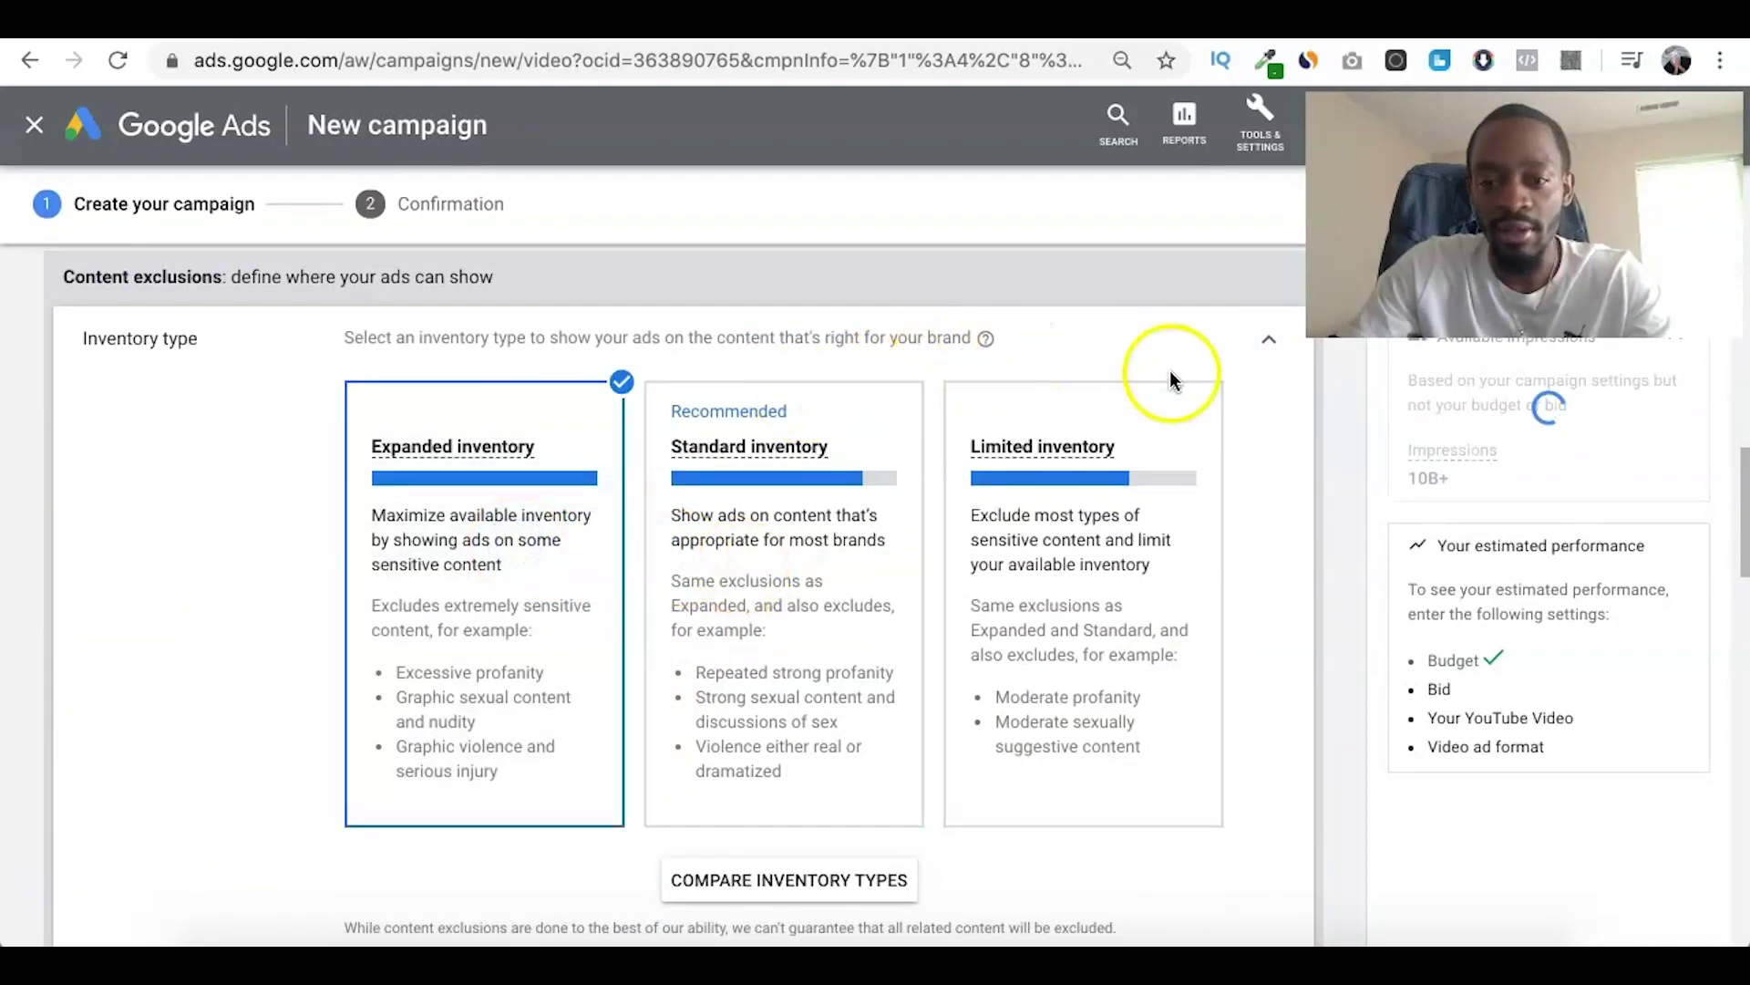
left_click(1268, 342)
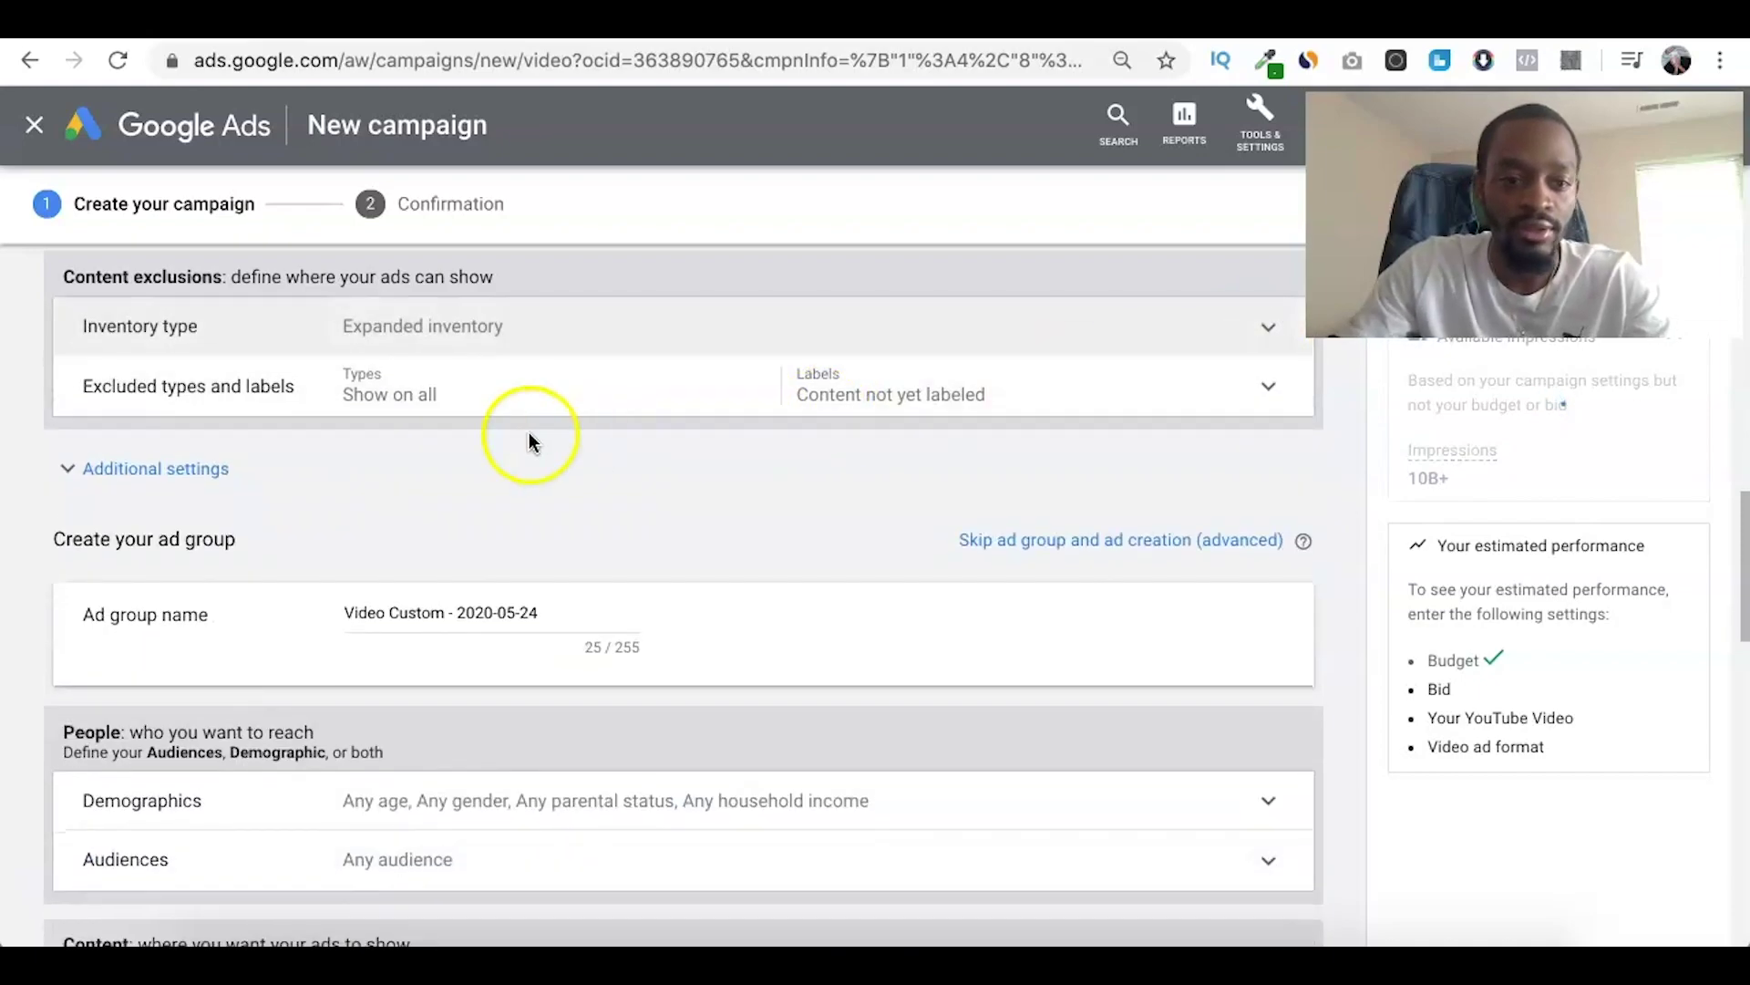
In the additional settings, set specific device targeting for computers, mobile phones and tablets, excluding TV screens.
left_click(203, 468)
scroll(407, 492, "down", 2)
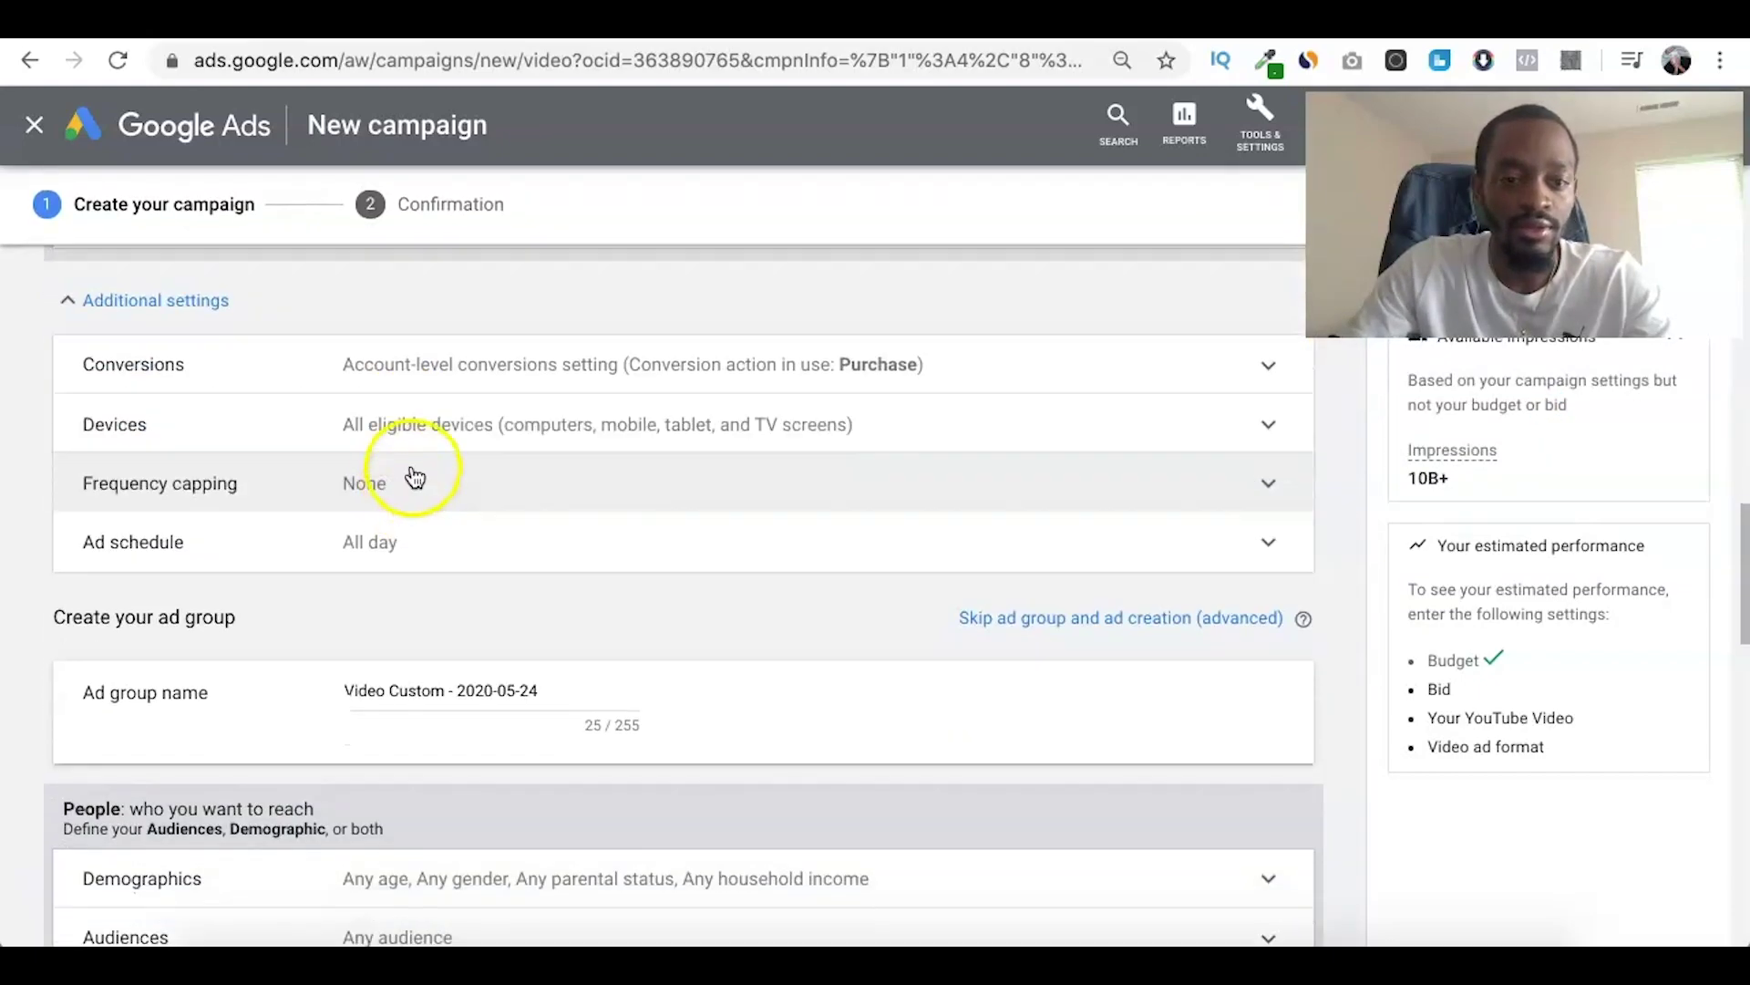
left_click(426, 428)
left_click(365, 495)
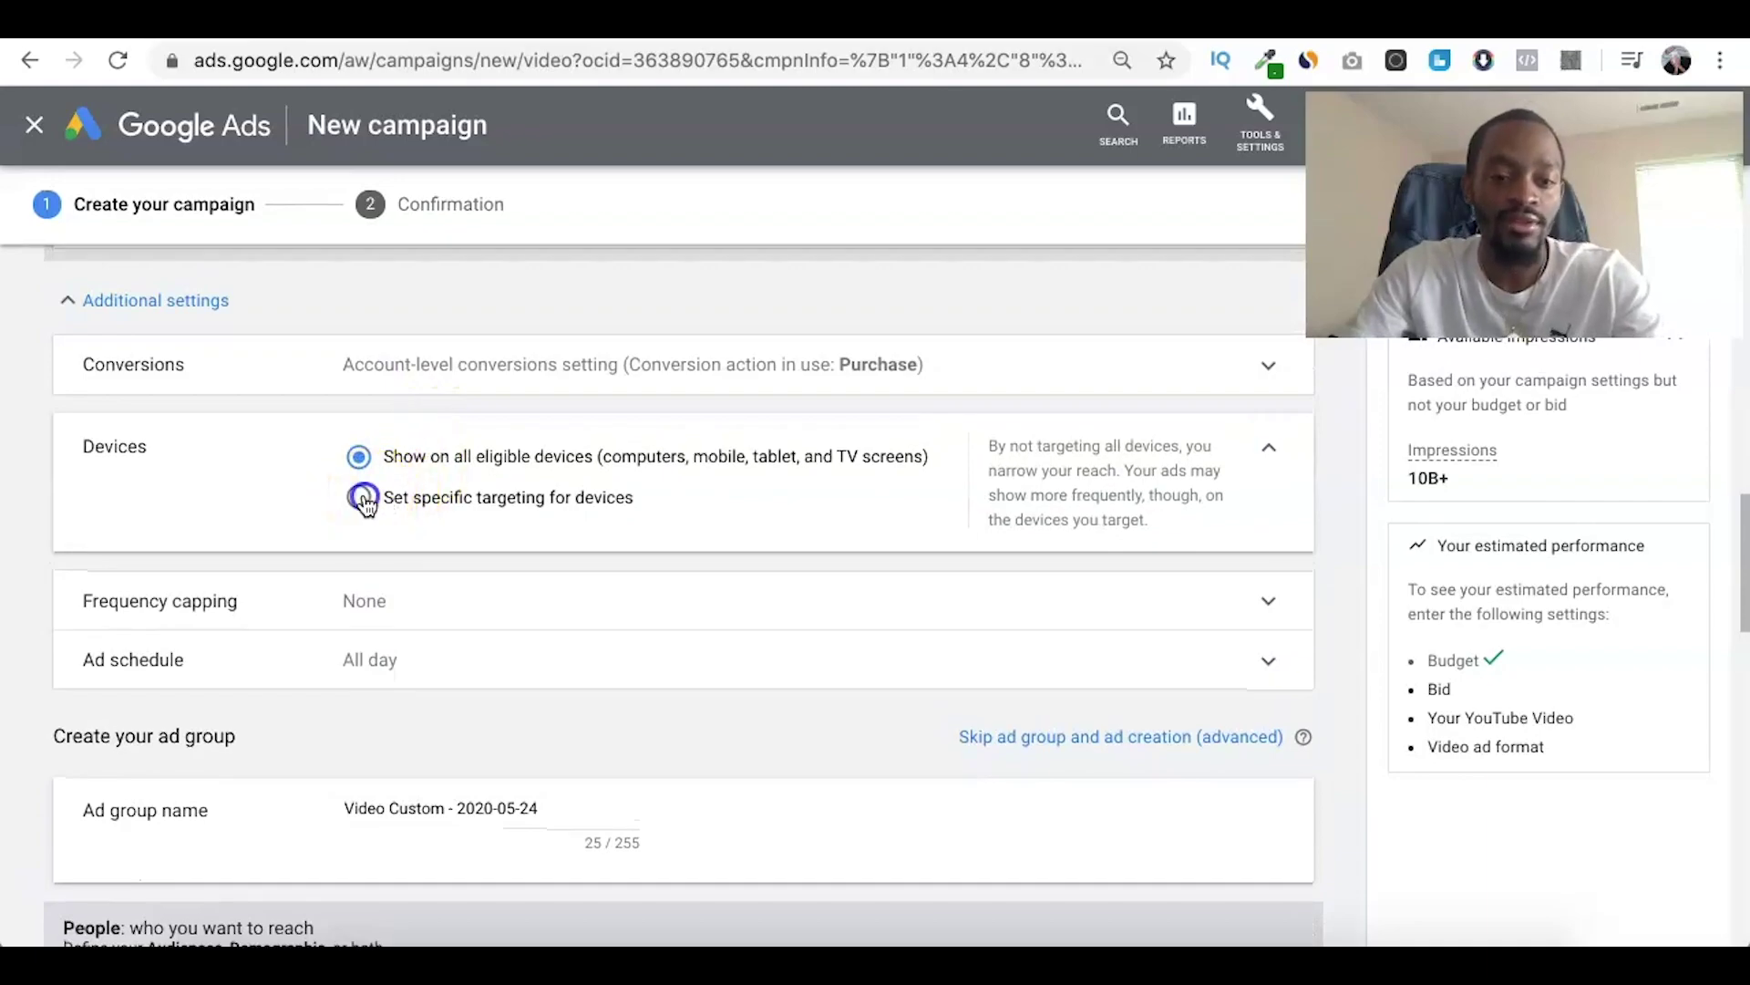
scroll(395, 574, "down", 1)
left_click(407, 551)
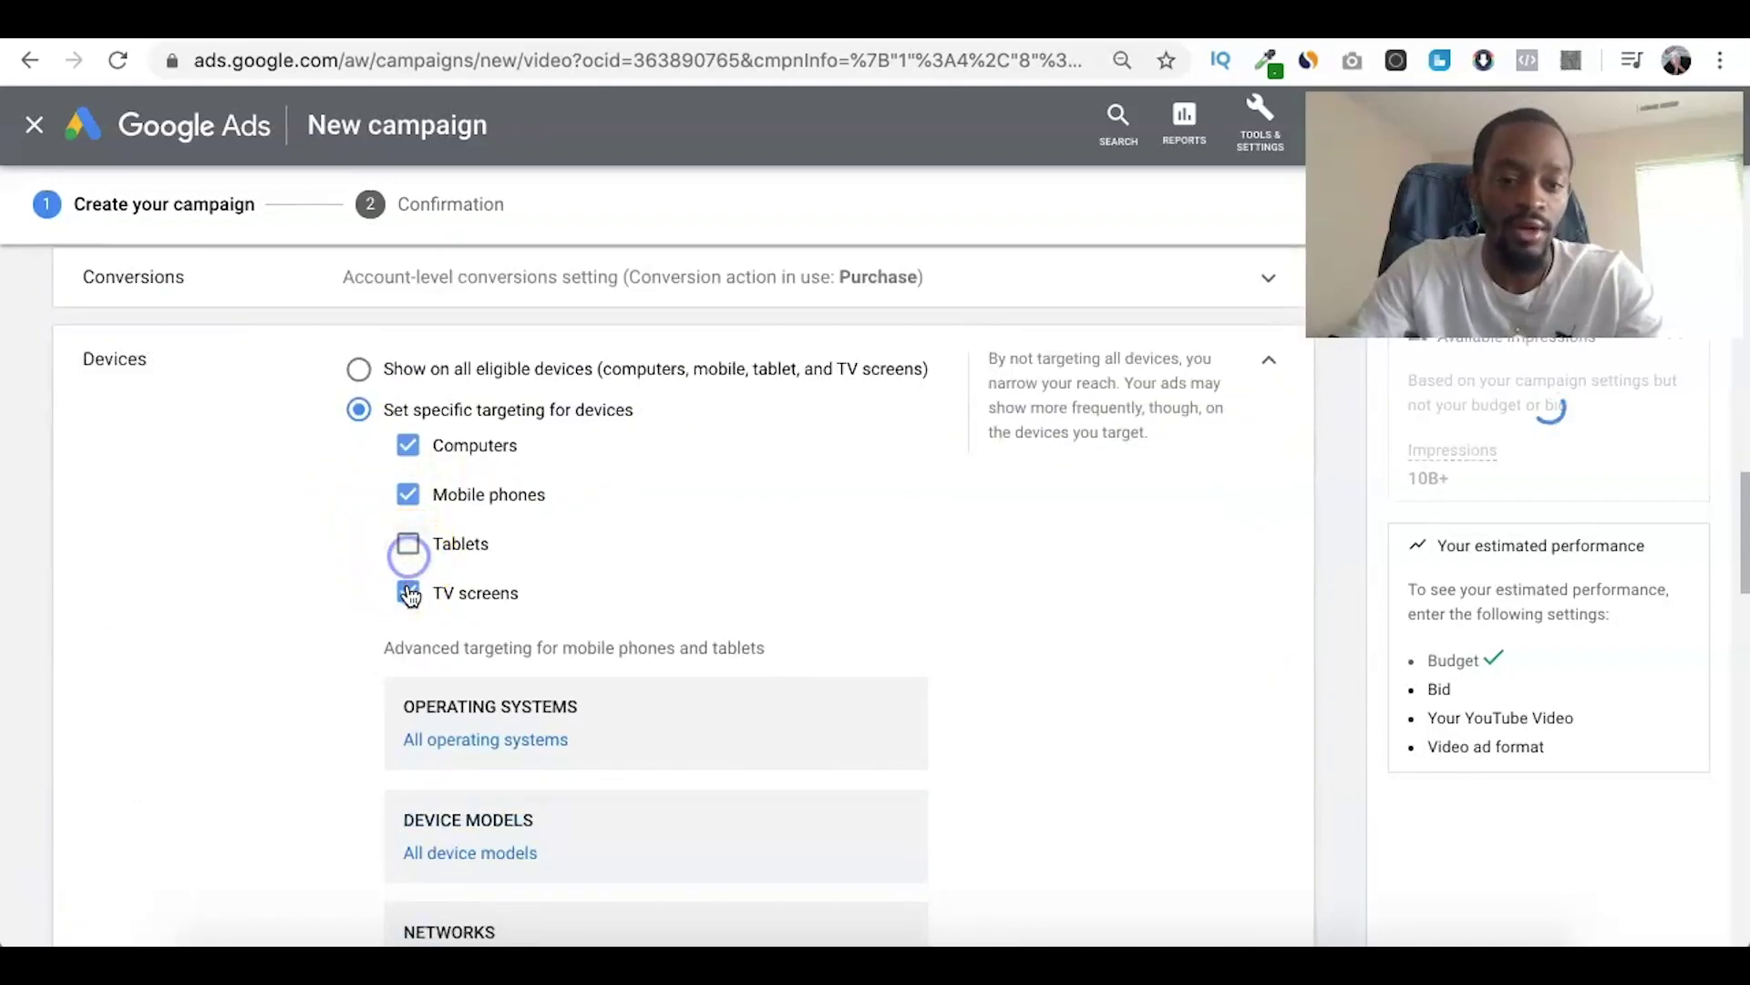
left_click(409, 597)
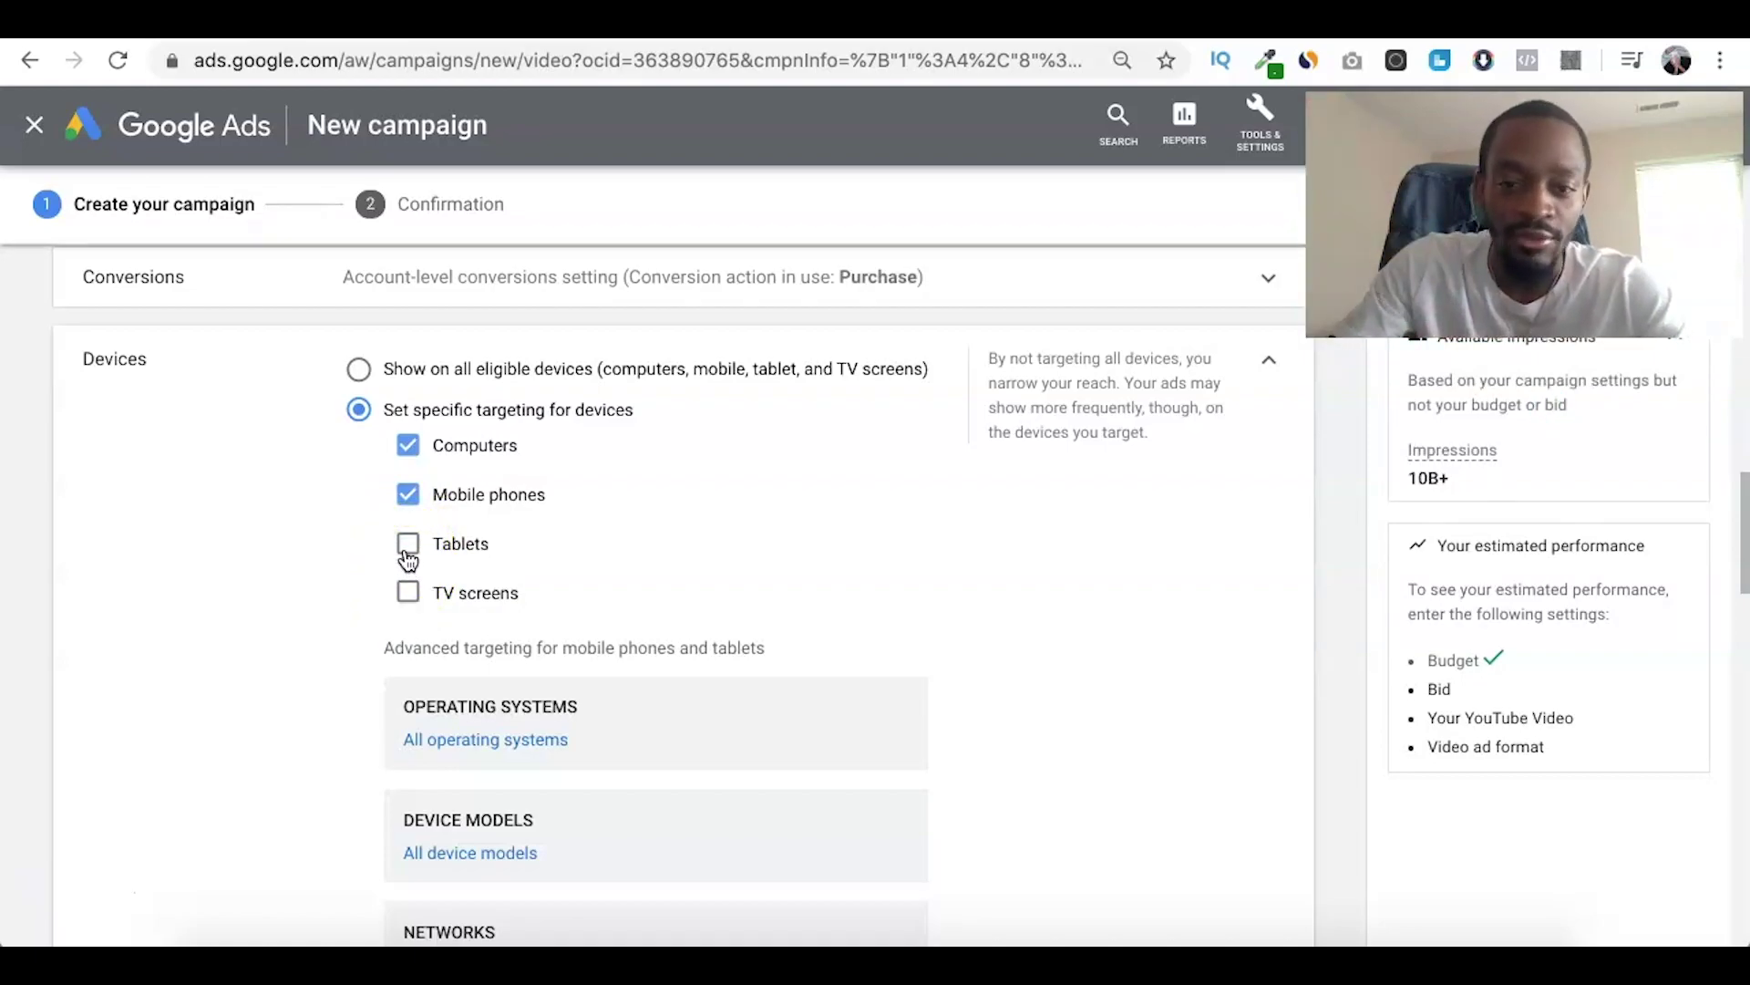
left_click(409, 546)
left_click(1263, 357)
left_click(674, 458)
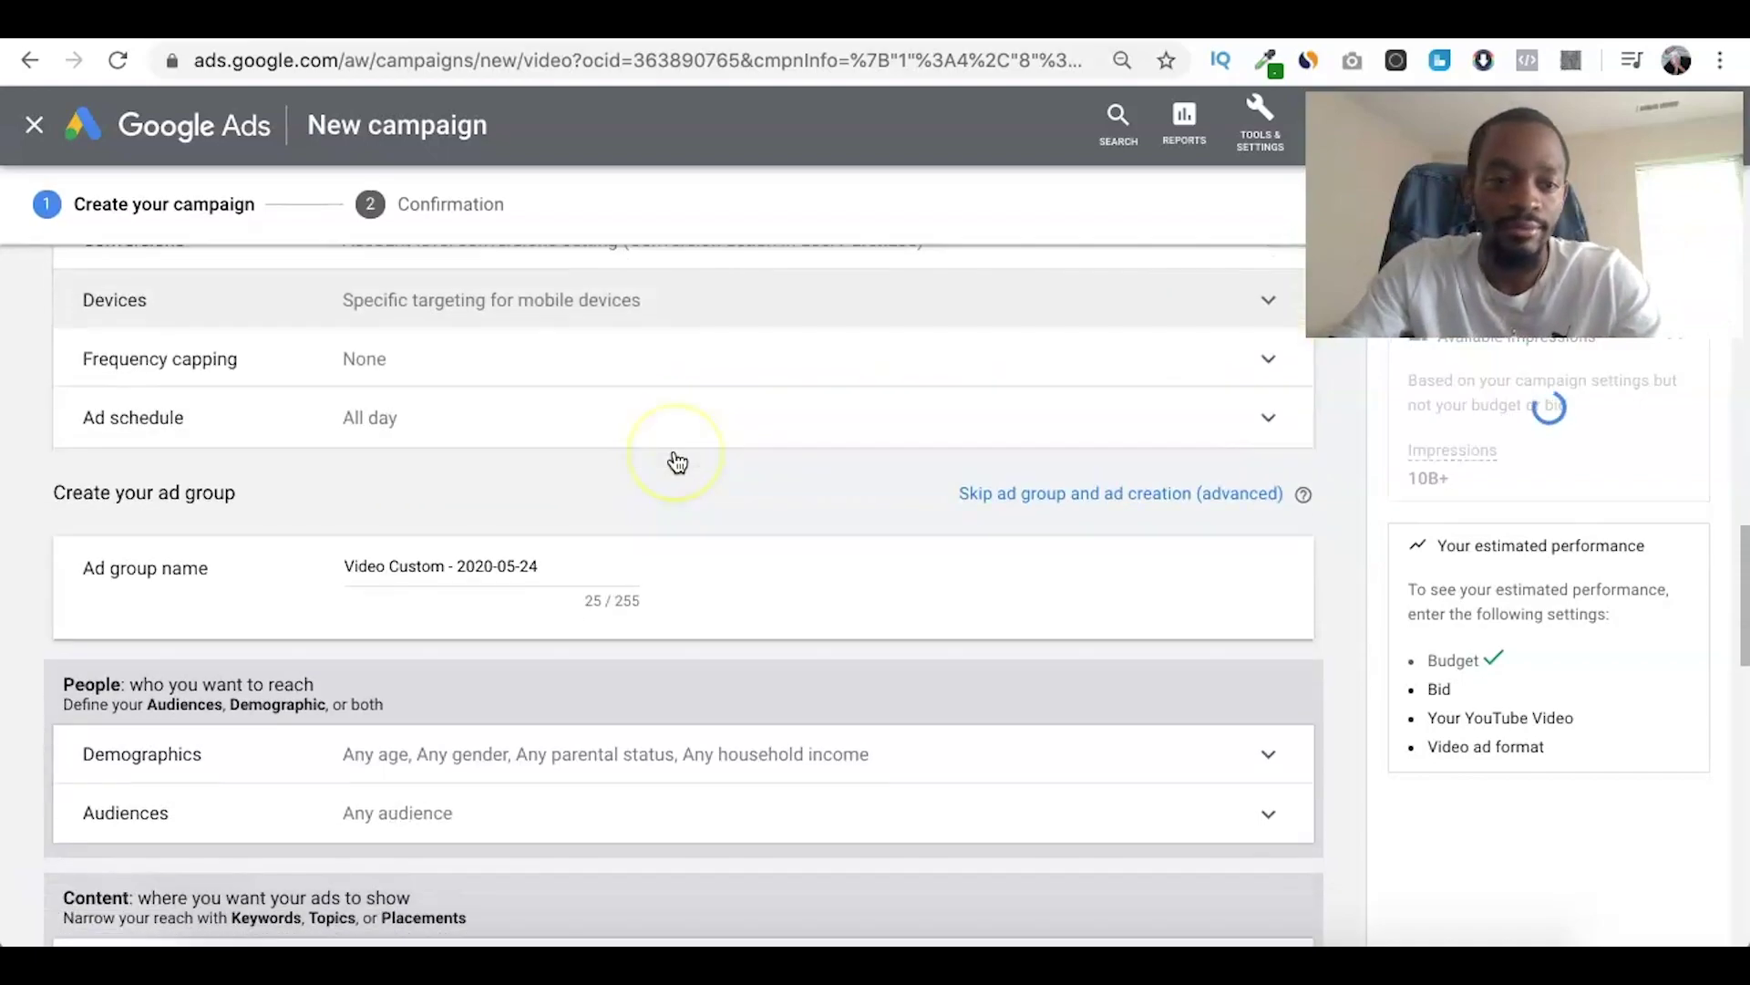
Rename the ad group as "keywords // instream".
scroll(608, 443, "down", 3)
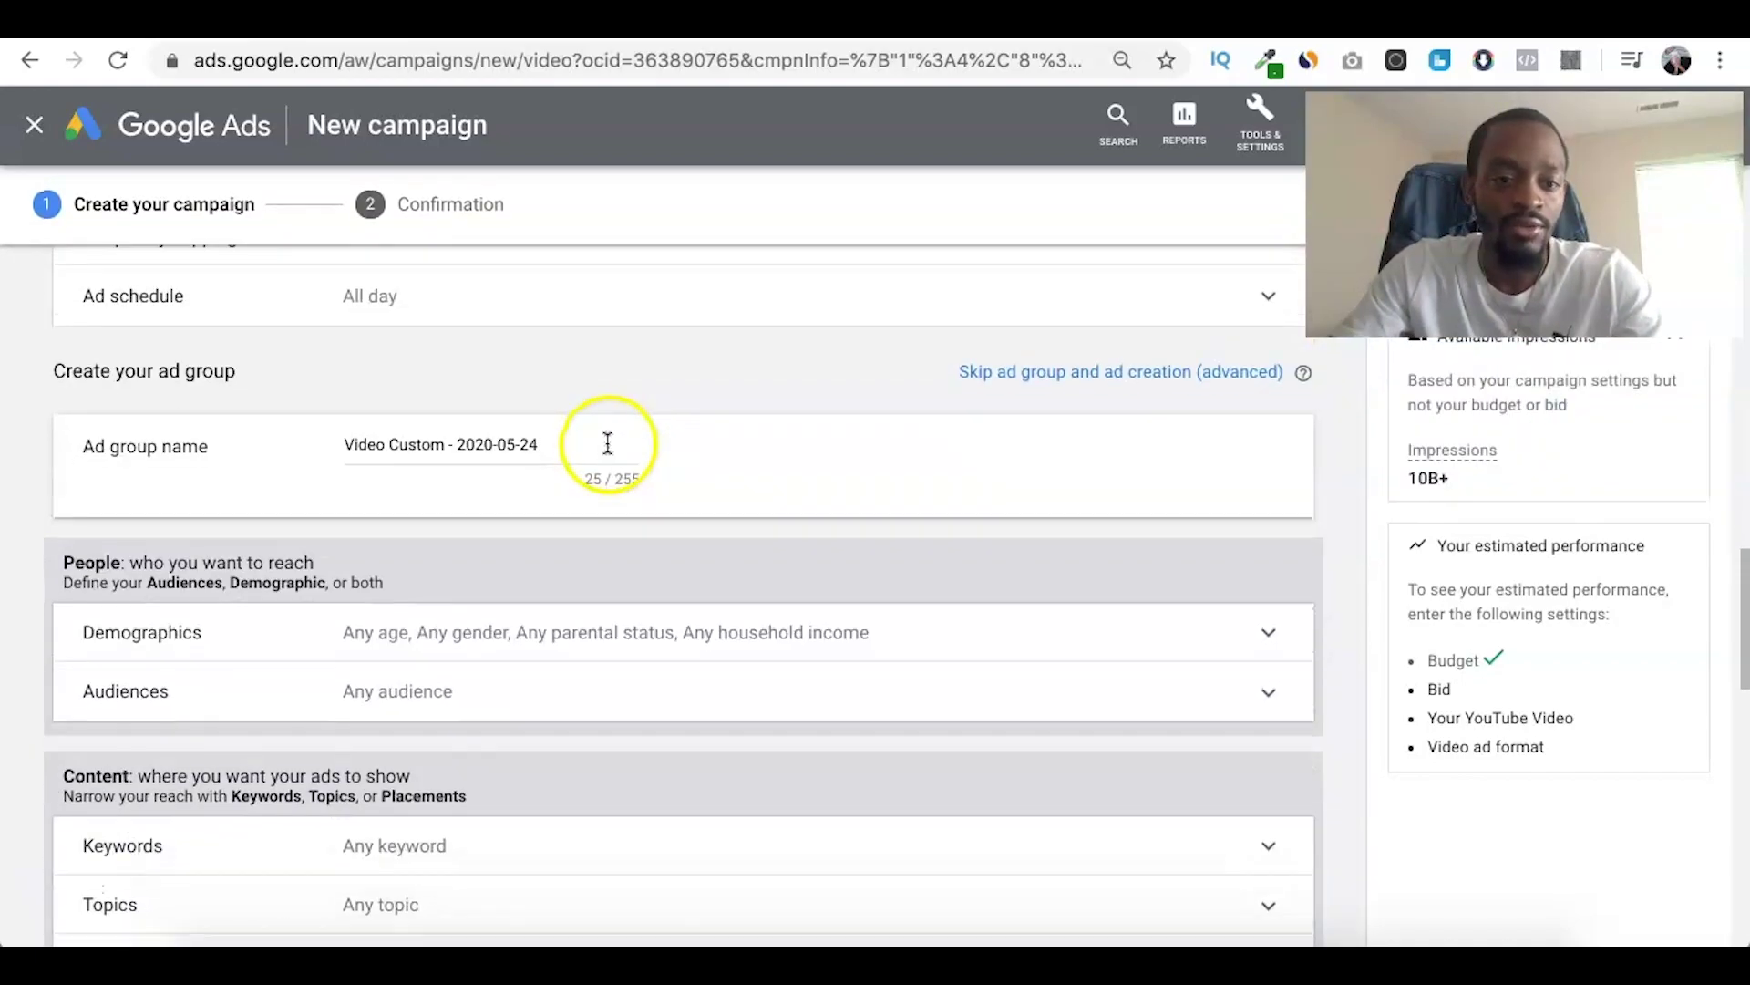
triple_click(539, 442)
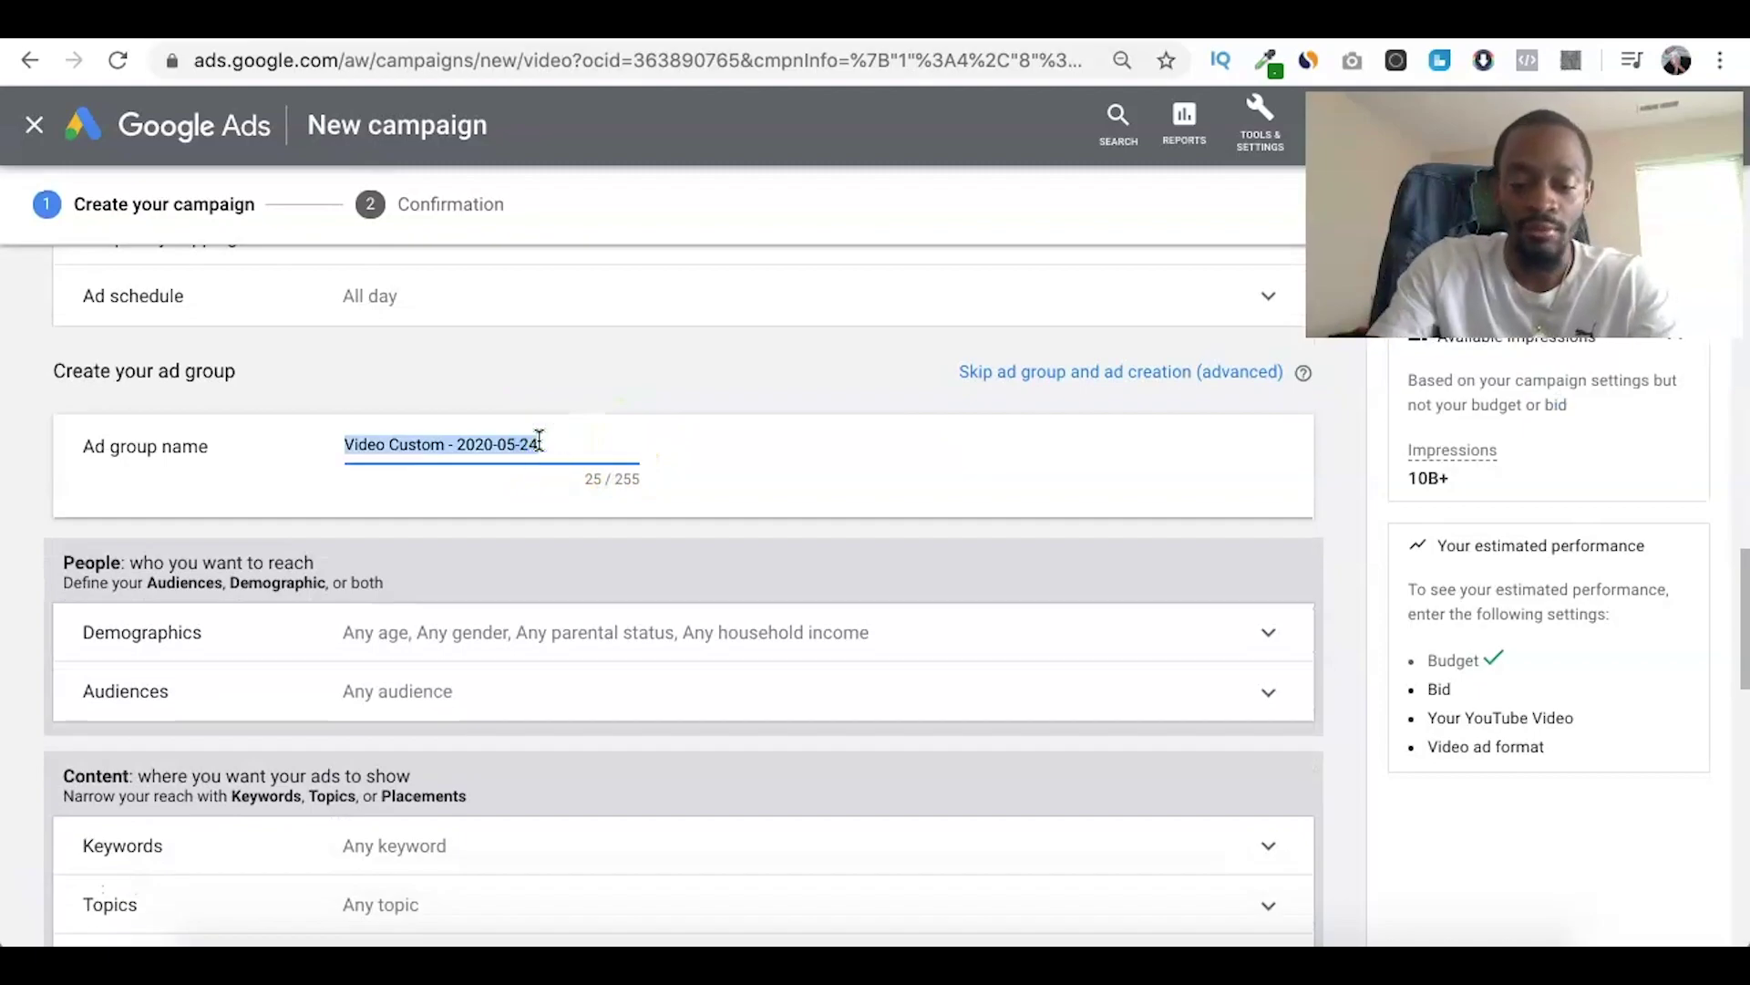
type("keywords // instream")
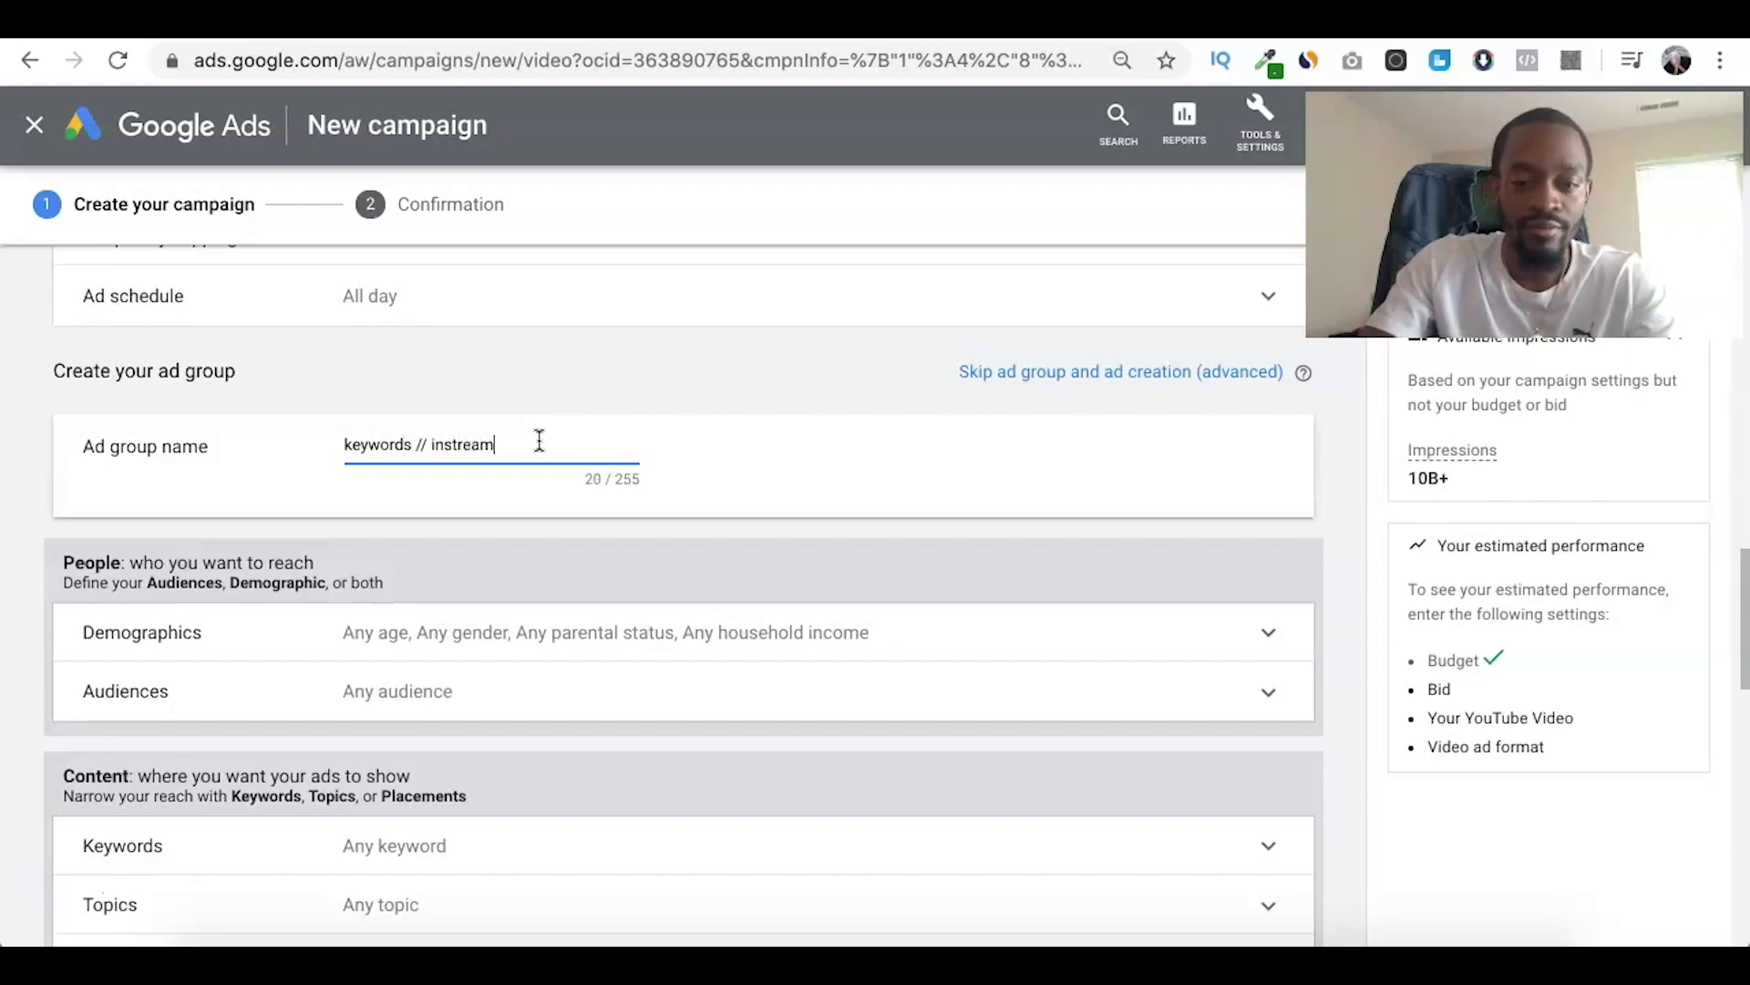
left_click(820, 436)
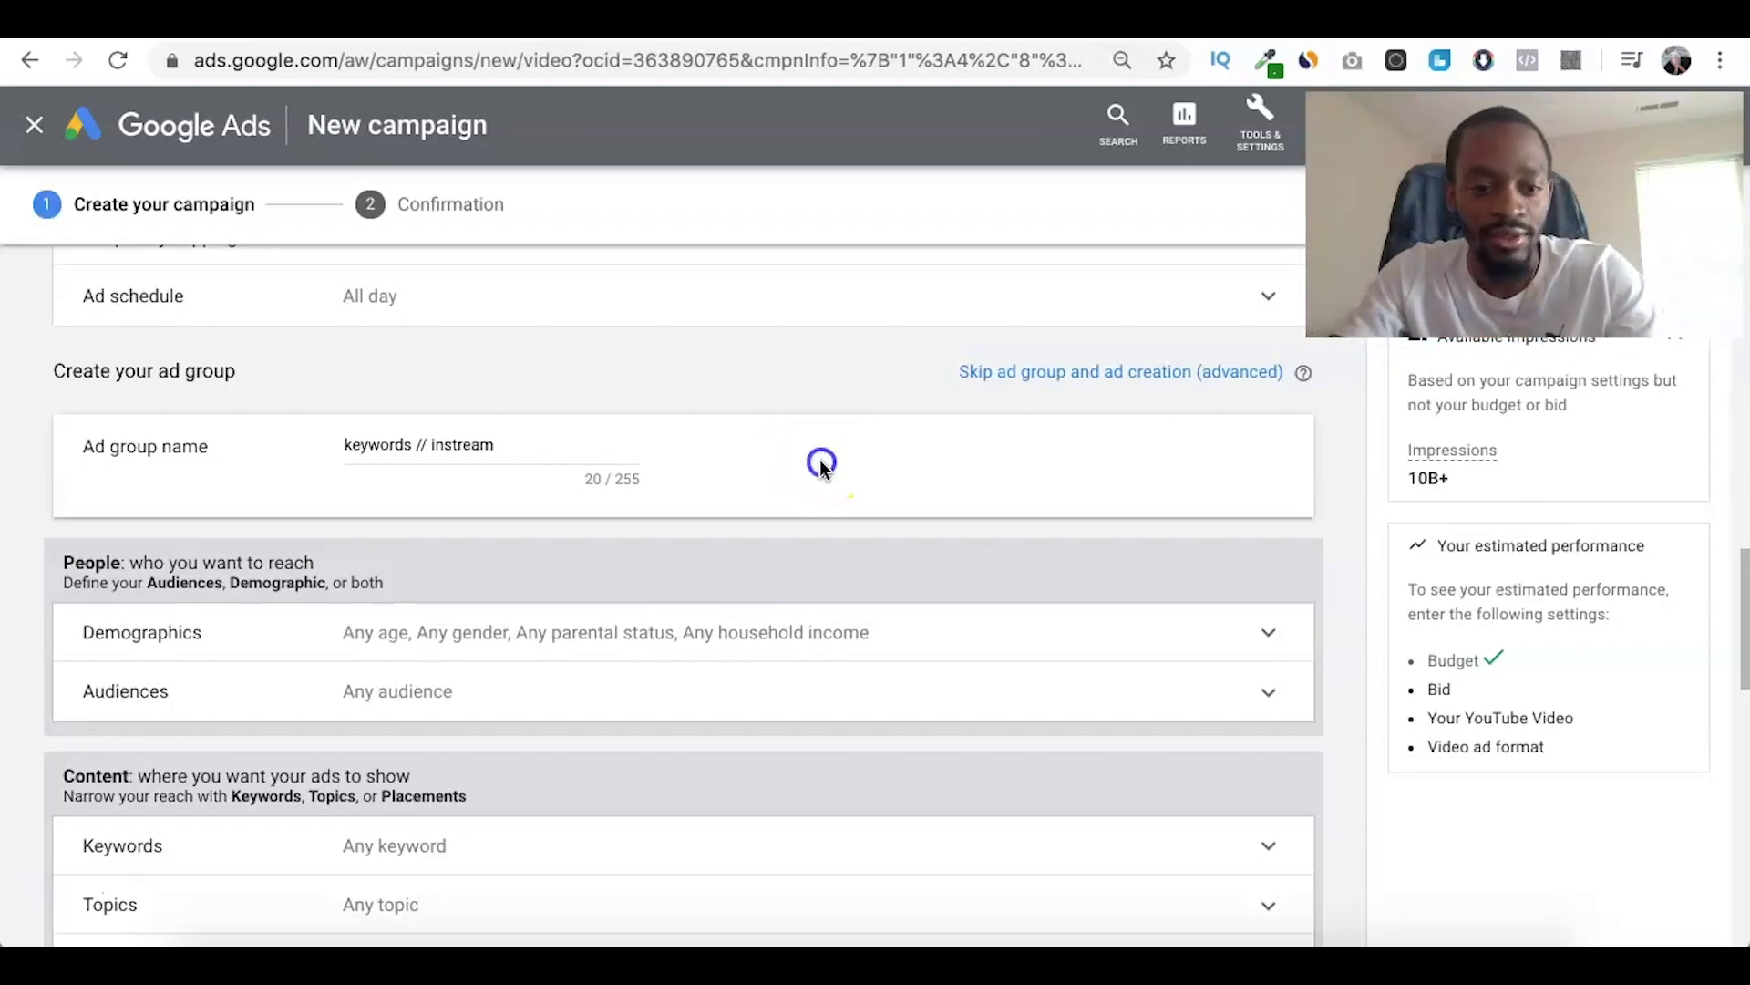
Narrow the ad group's demographics by excluding the age ranges 18 - 24 and 25 - 34 and the Female gender.
scroll(821, 465, "down", 2)
scroll(755, 422, "down", 1)
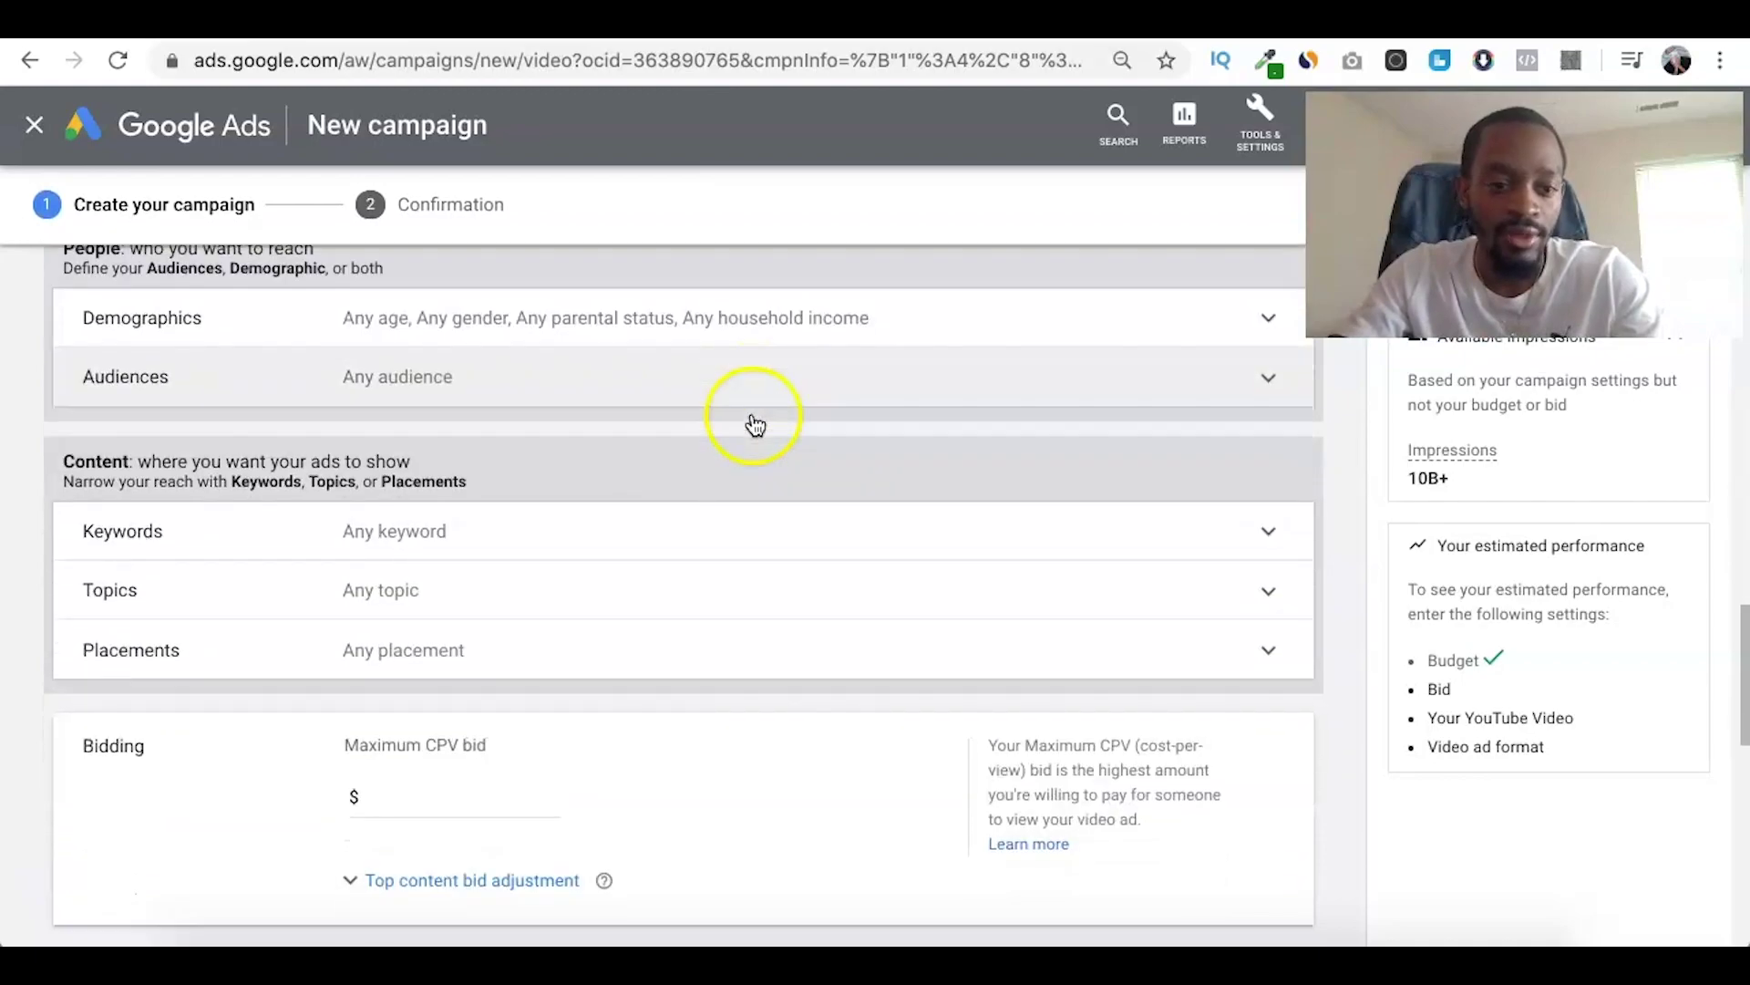
scroll(754, 415, "up", 1)
left_click(739, 364)
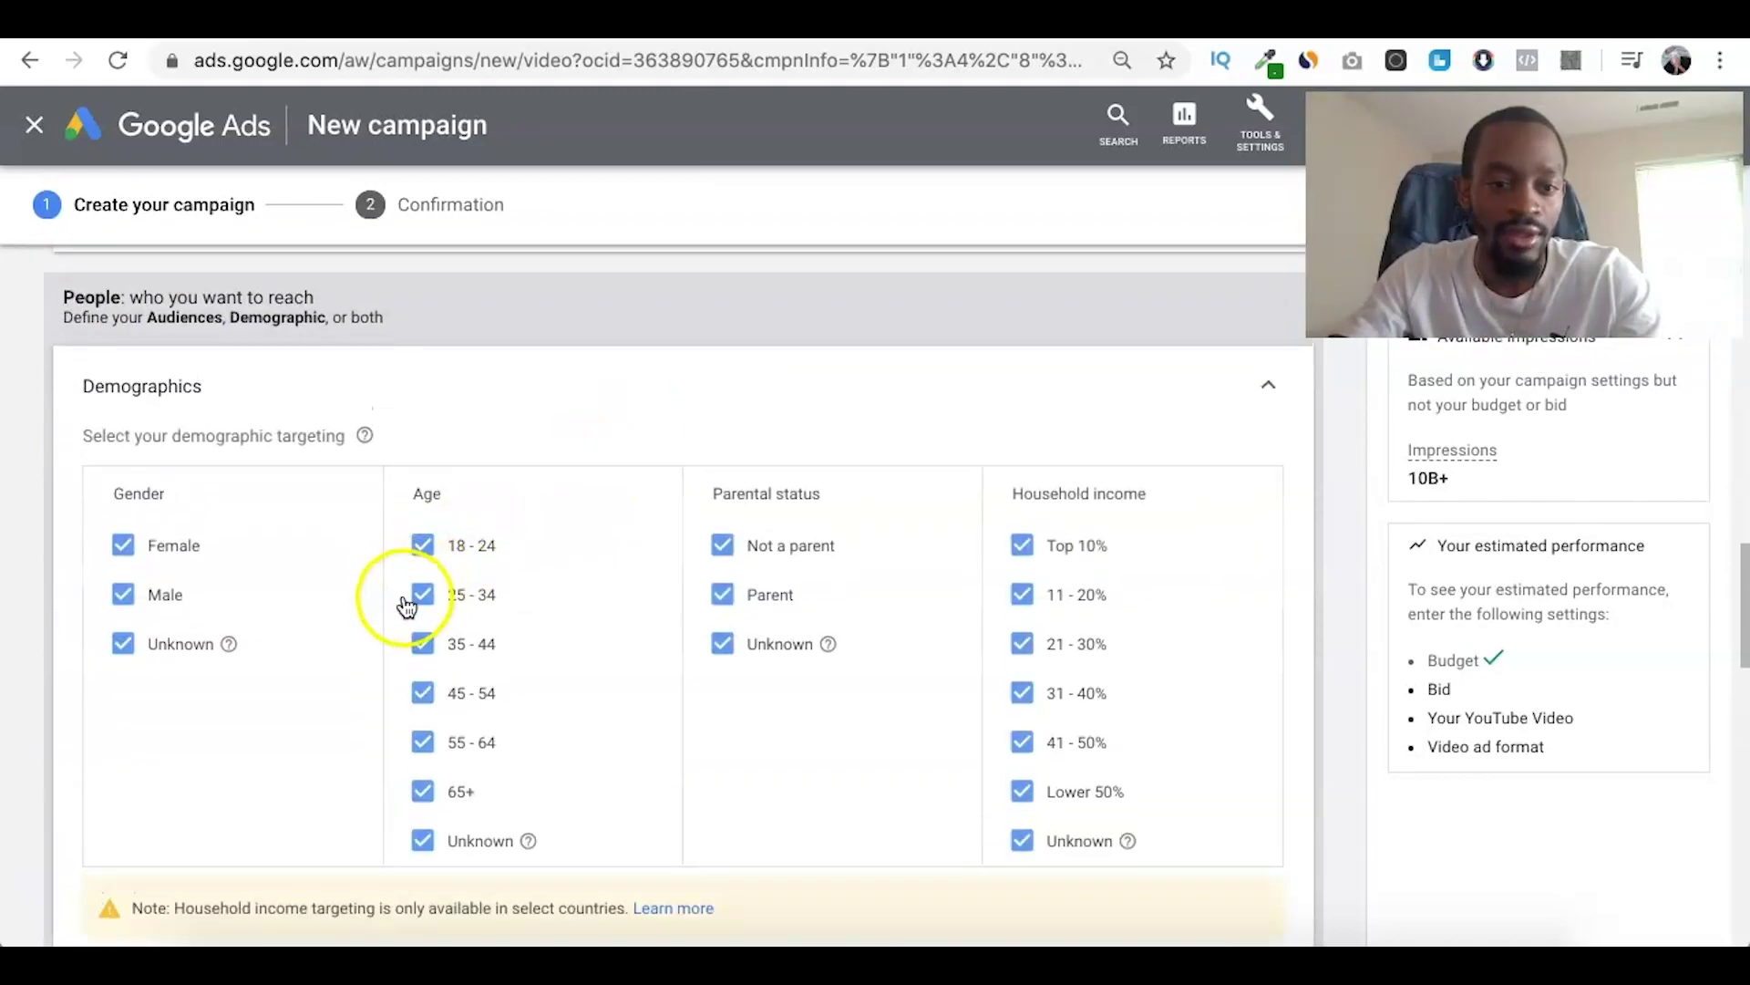
left_click(426, 548)
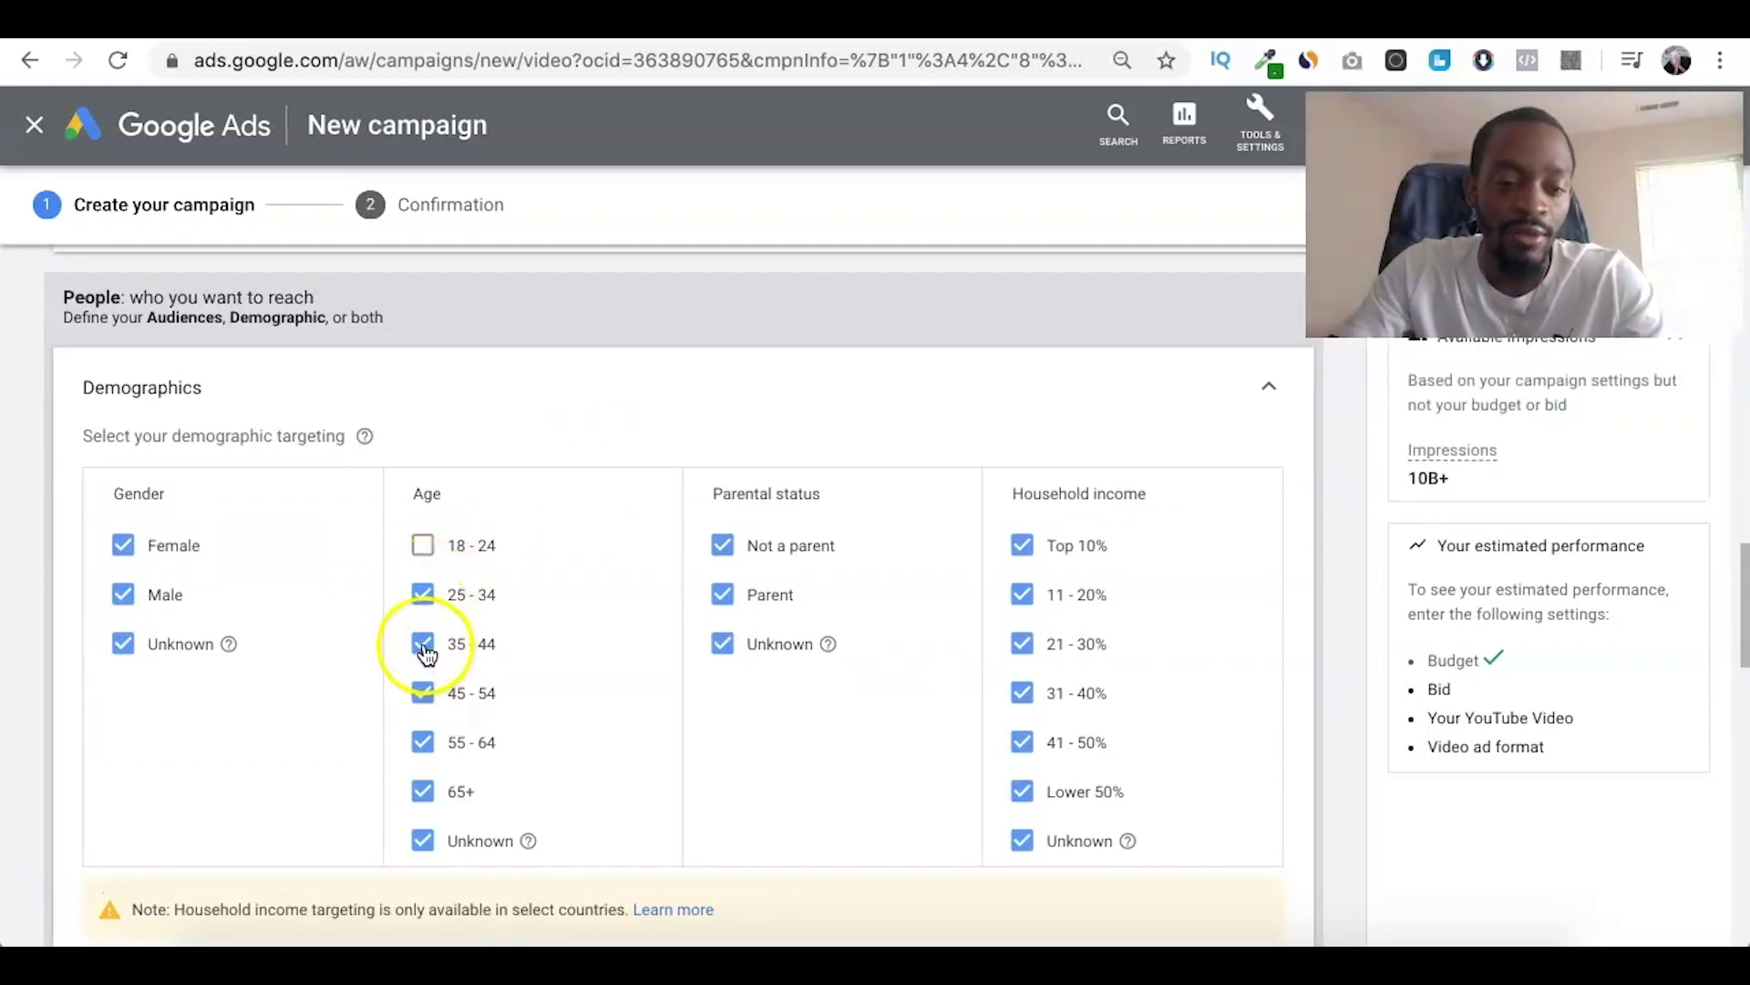
left_click(423, 595)
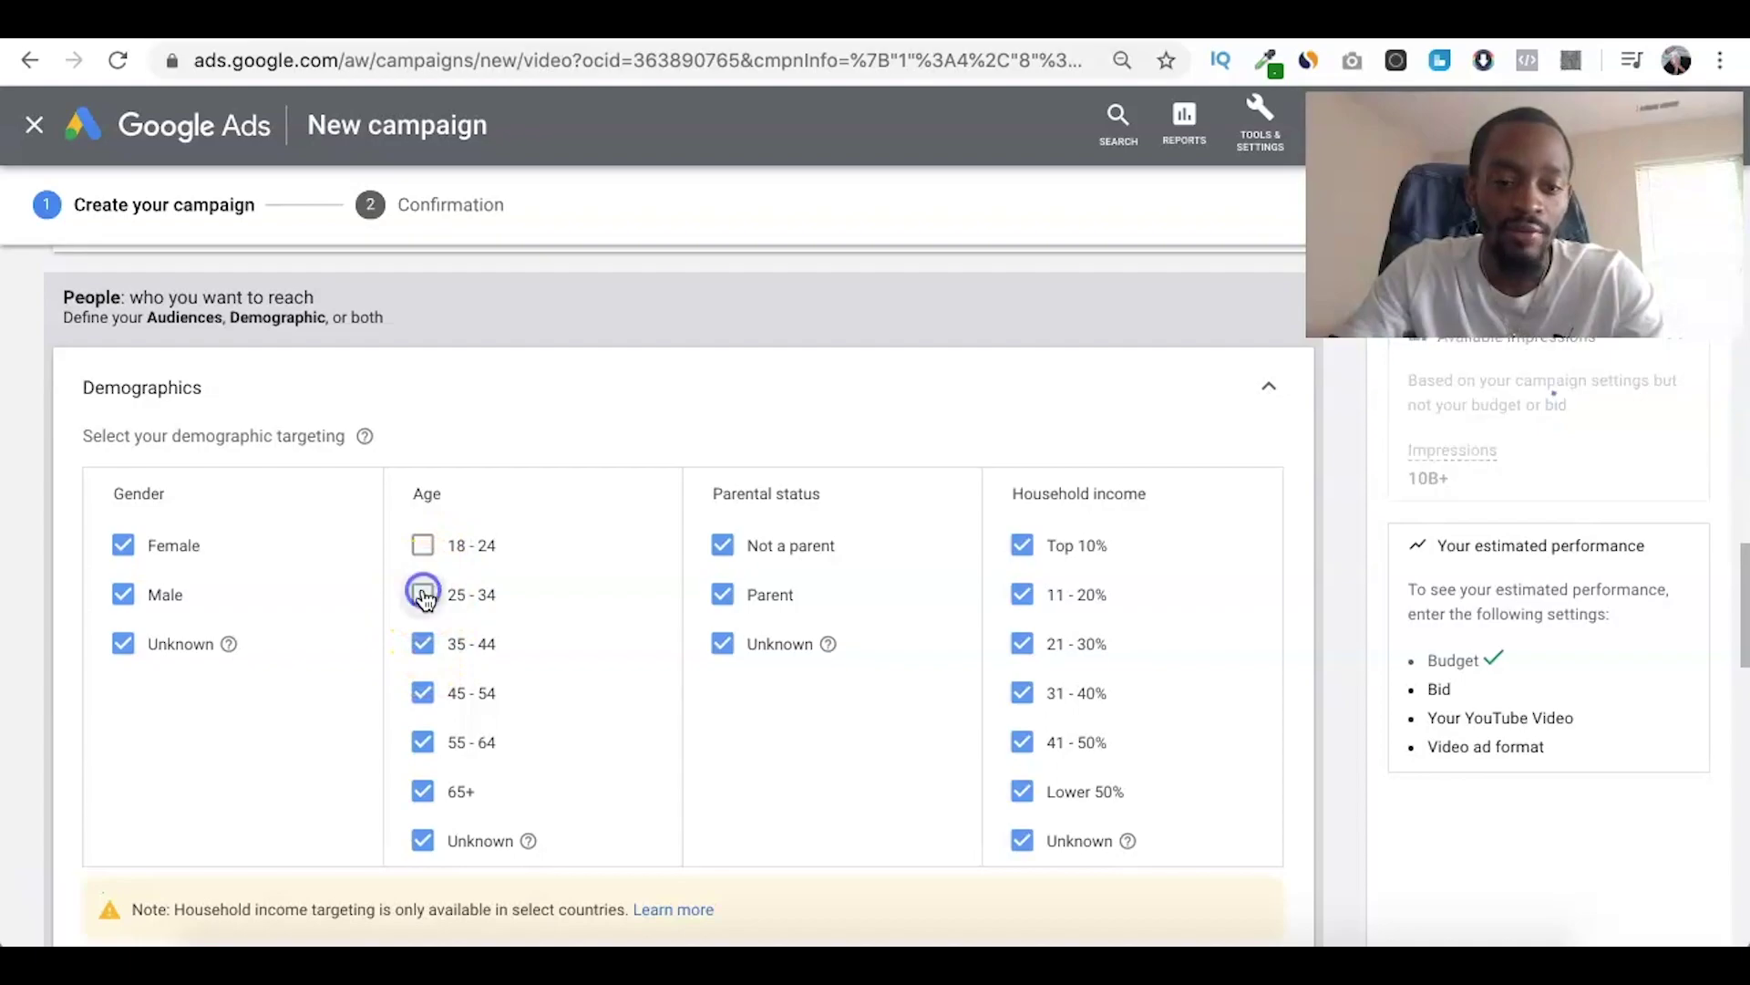
left_click(509, 426)
left_click(619, 358)
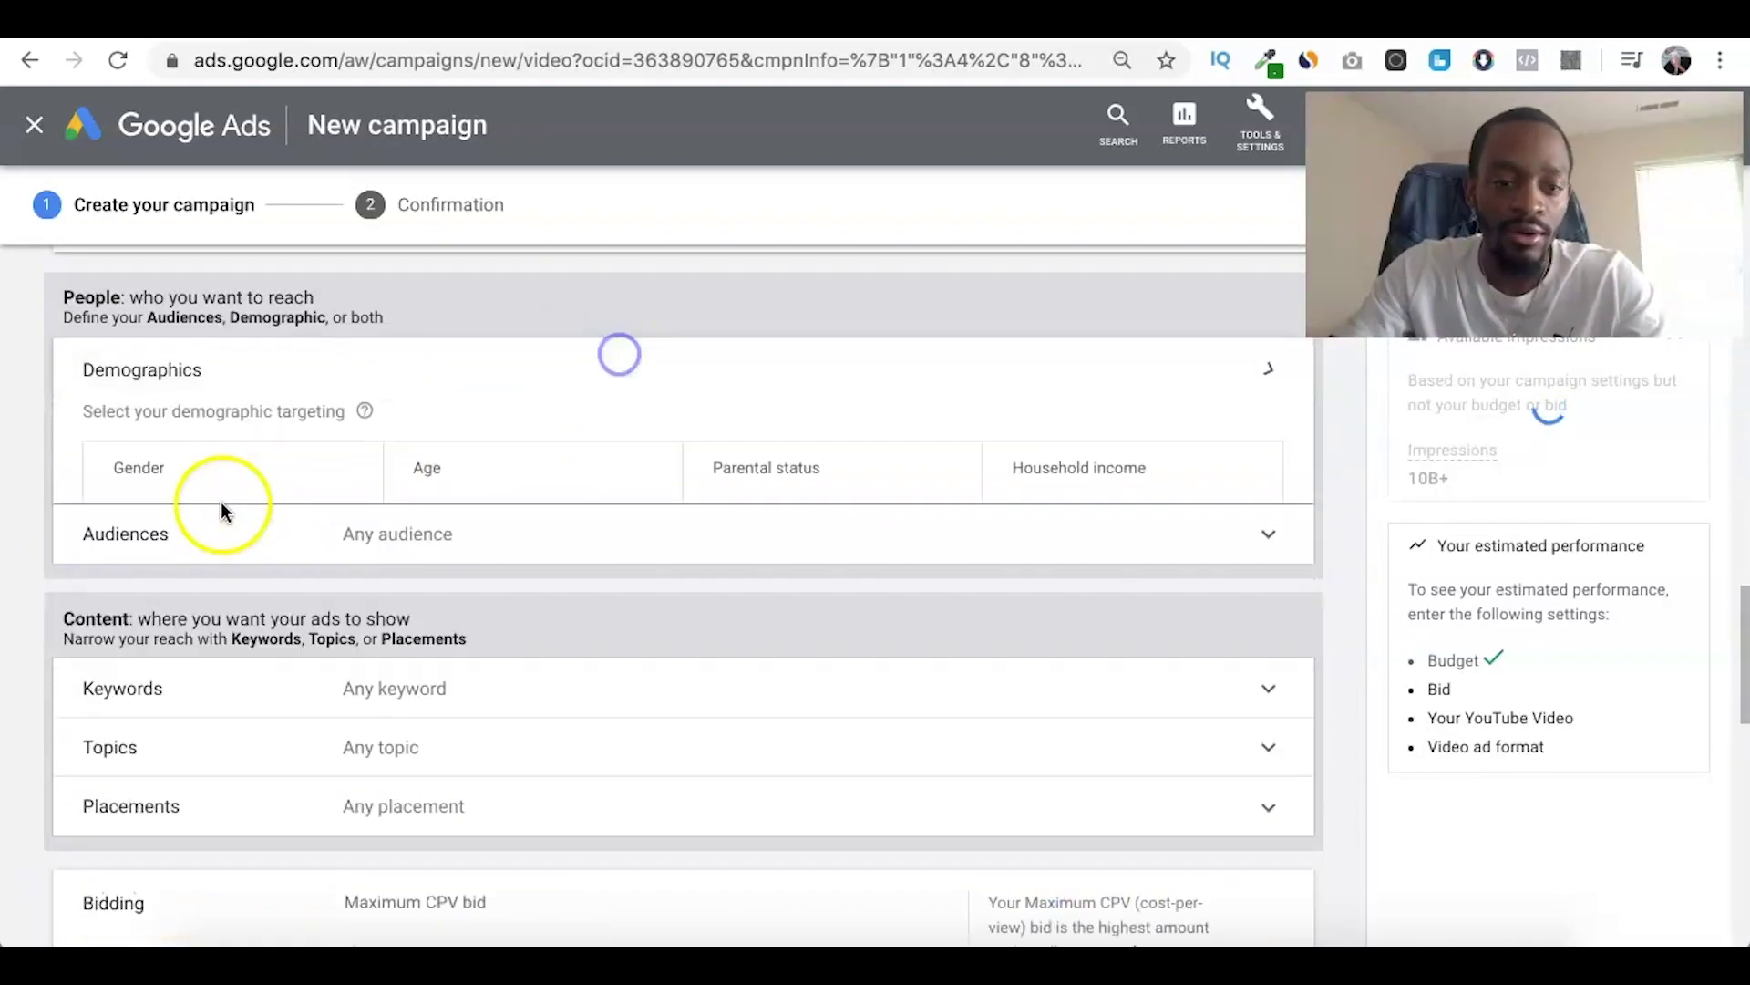
left_click(123, 545)
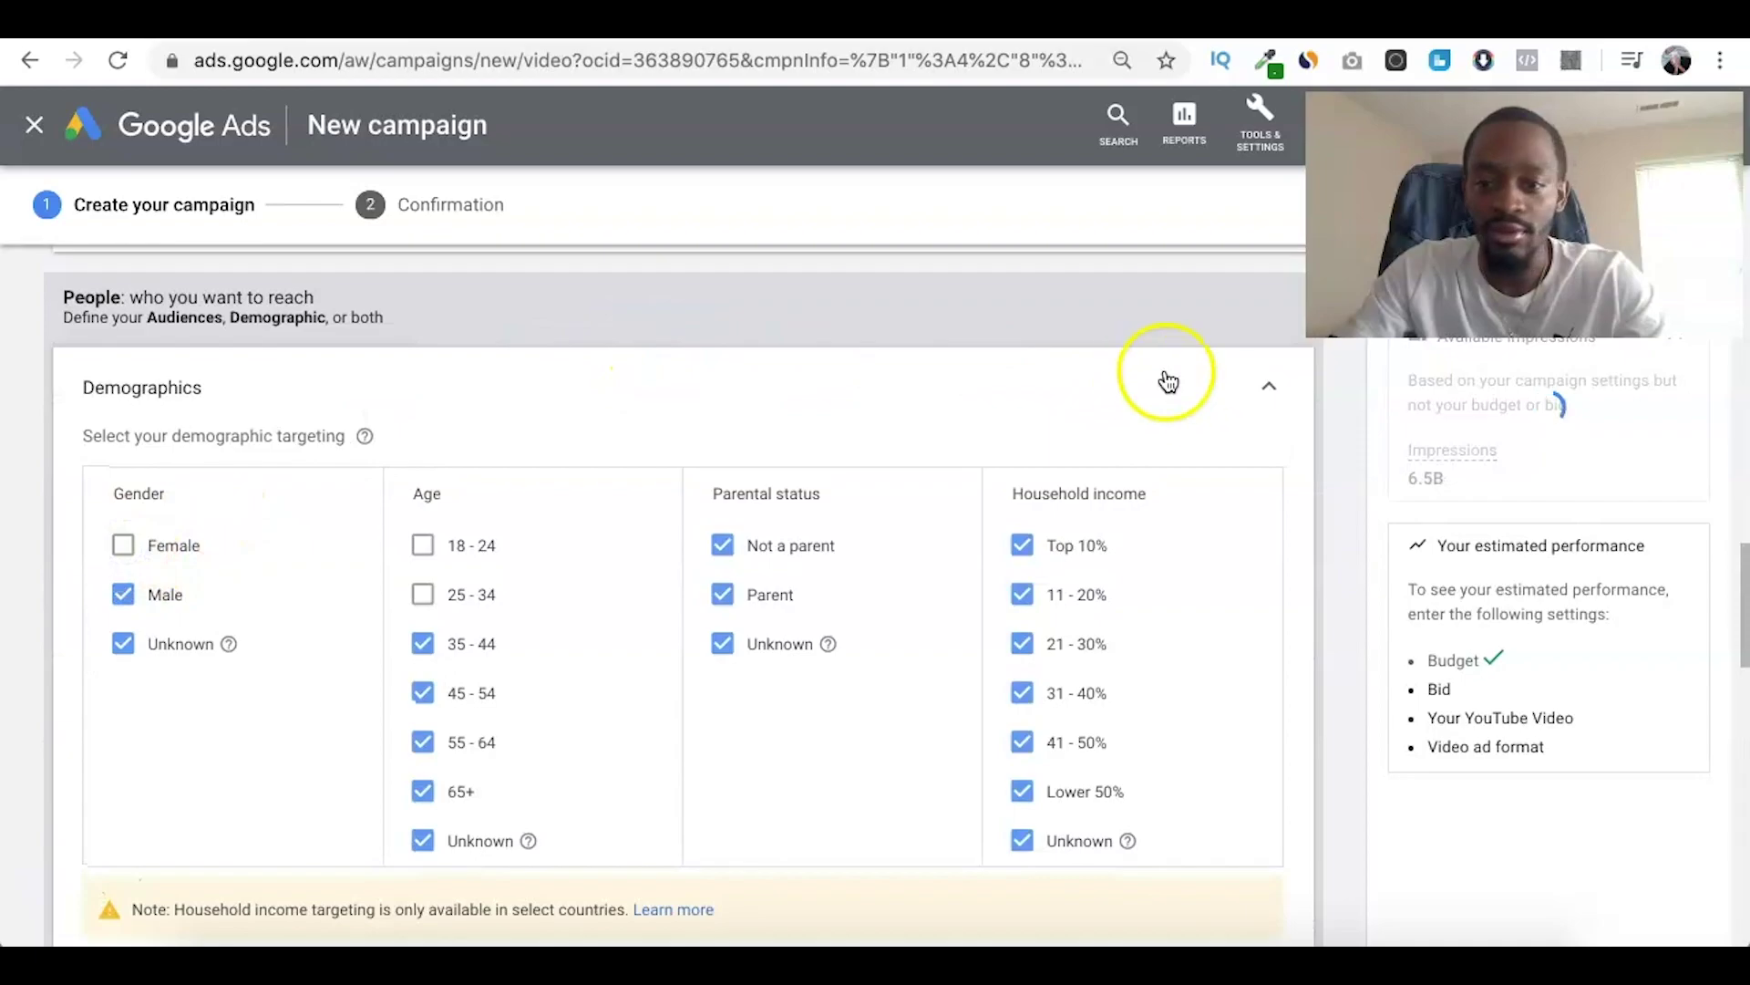
left_click(1267, 387)
Open the ad group's keyword settings and copy the first PPC keyword list from the Ted's Woodworking affiliate resources page.
scroll(766, 508, "down", 3)
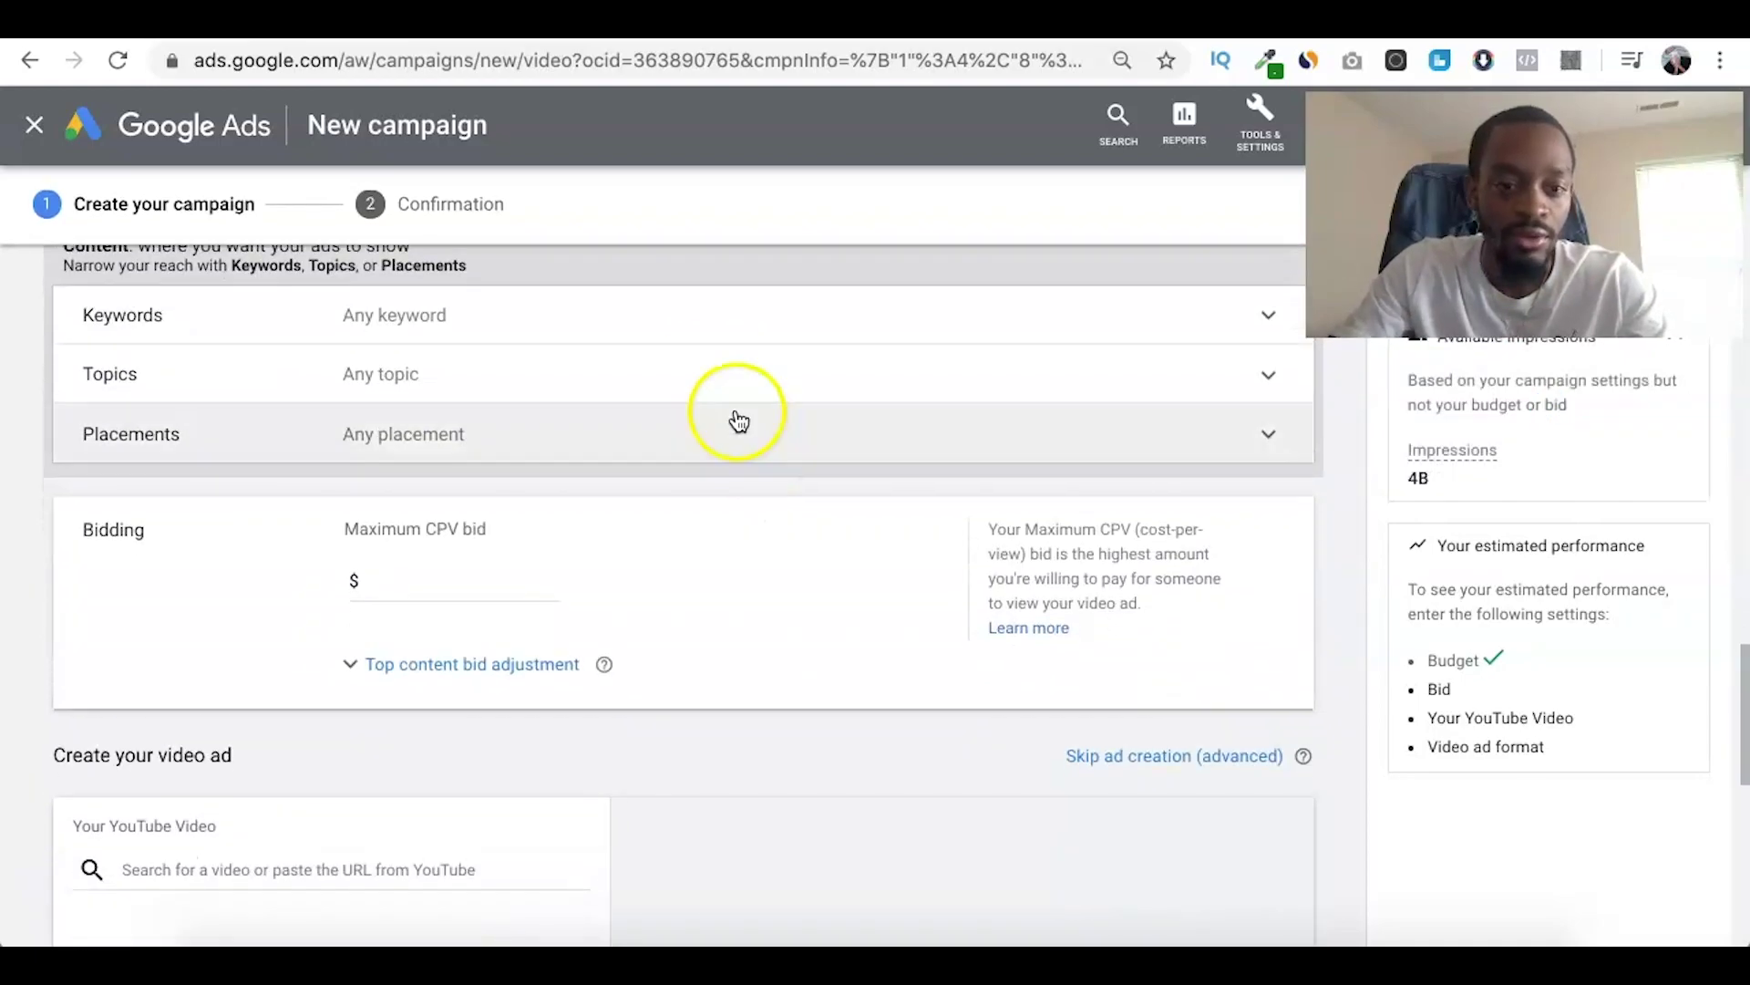
left_click(696, 334)
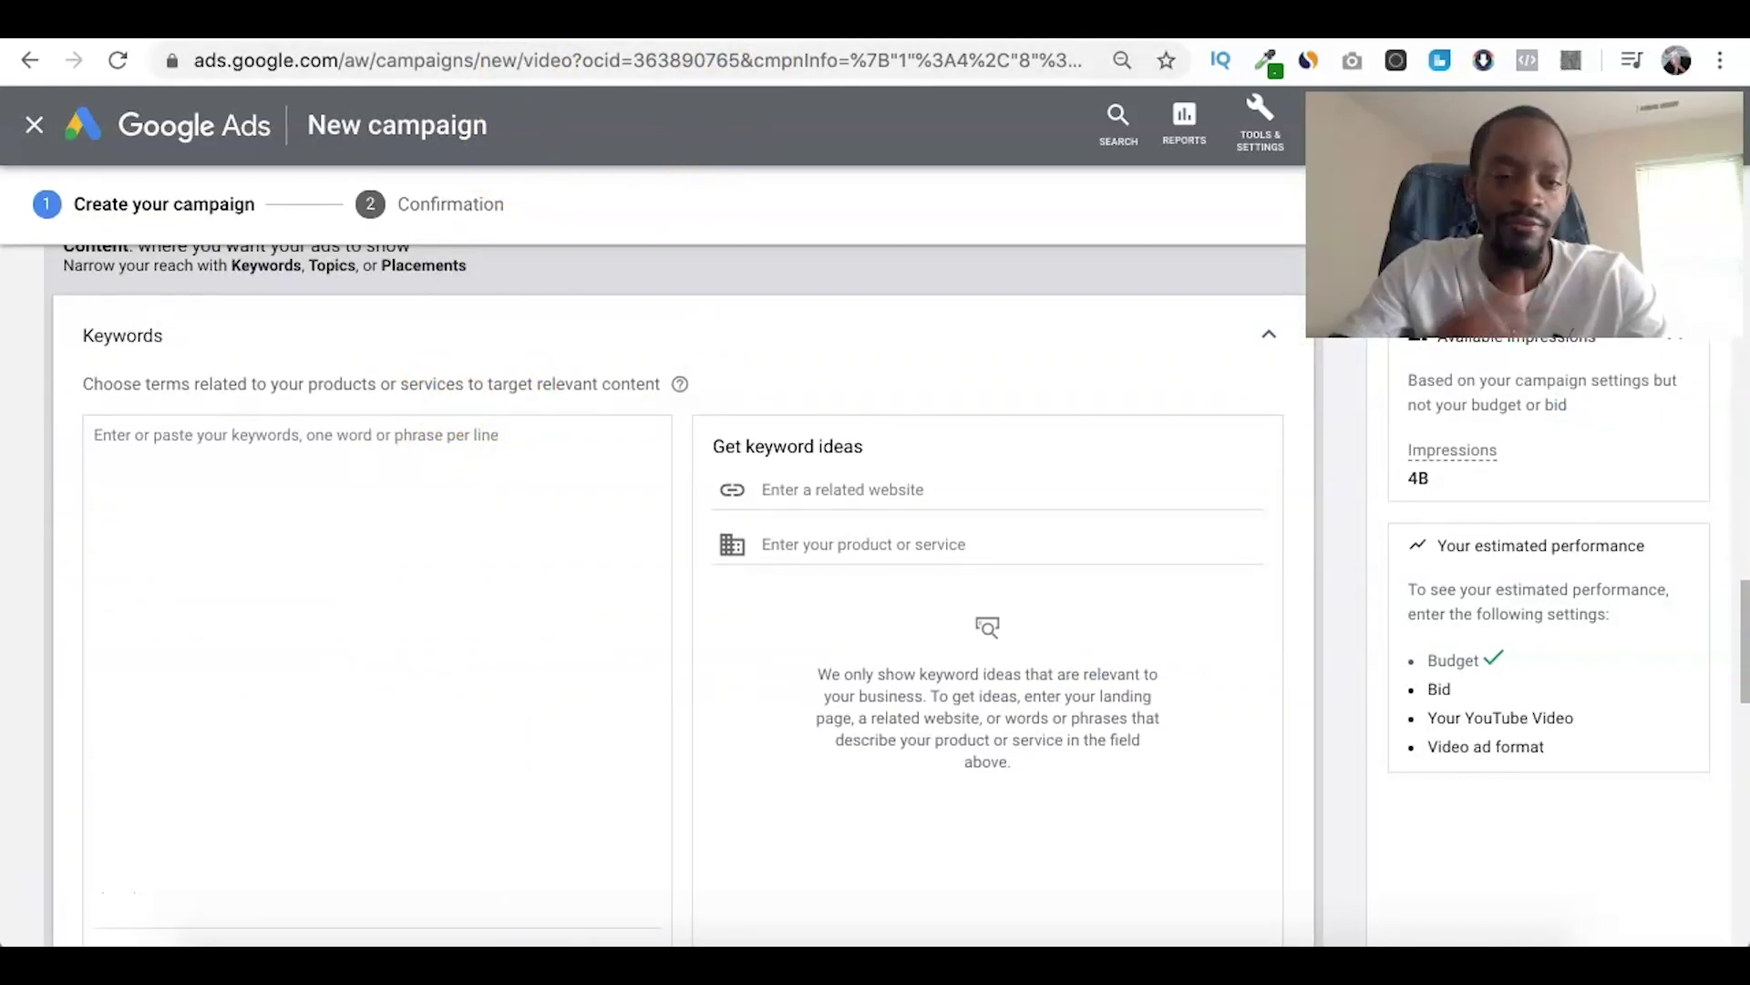
key("ctrl+Tab")
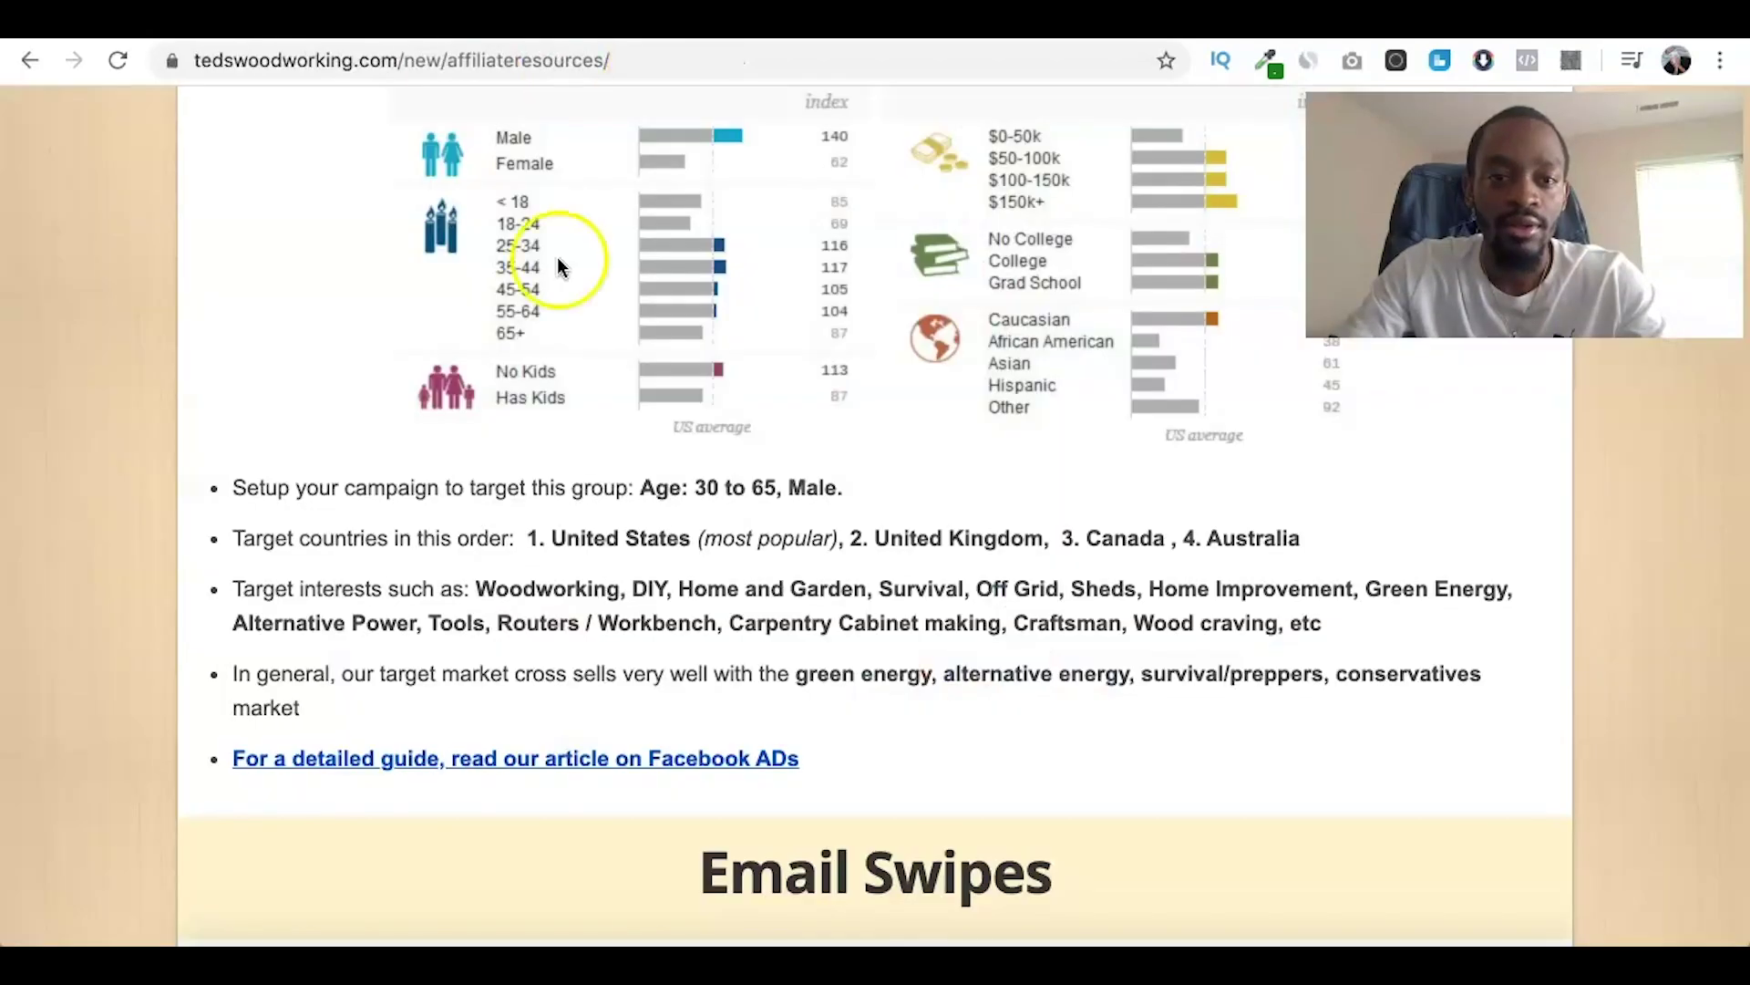
scroll(558, 265, "down", 6)
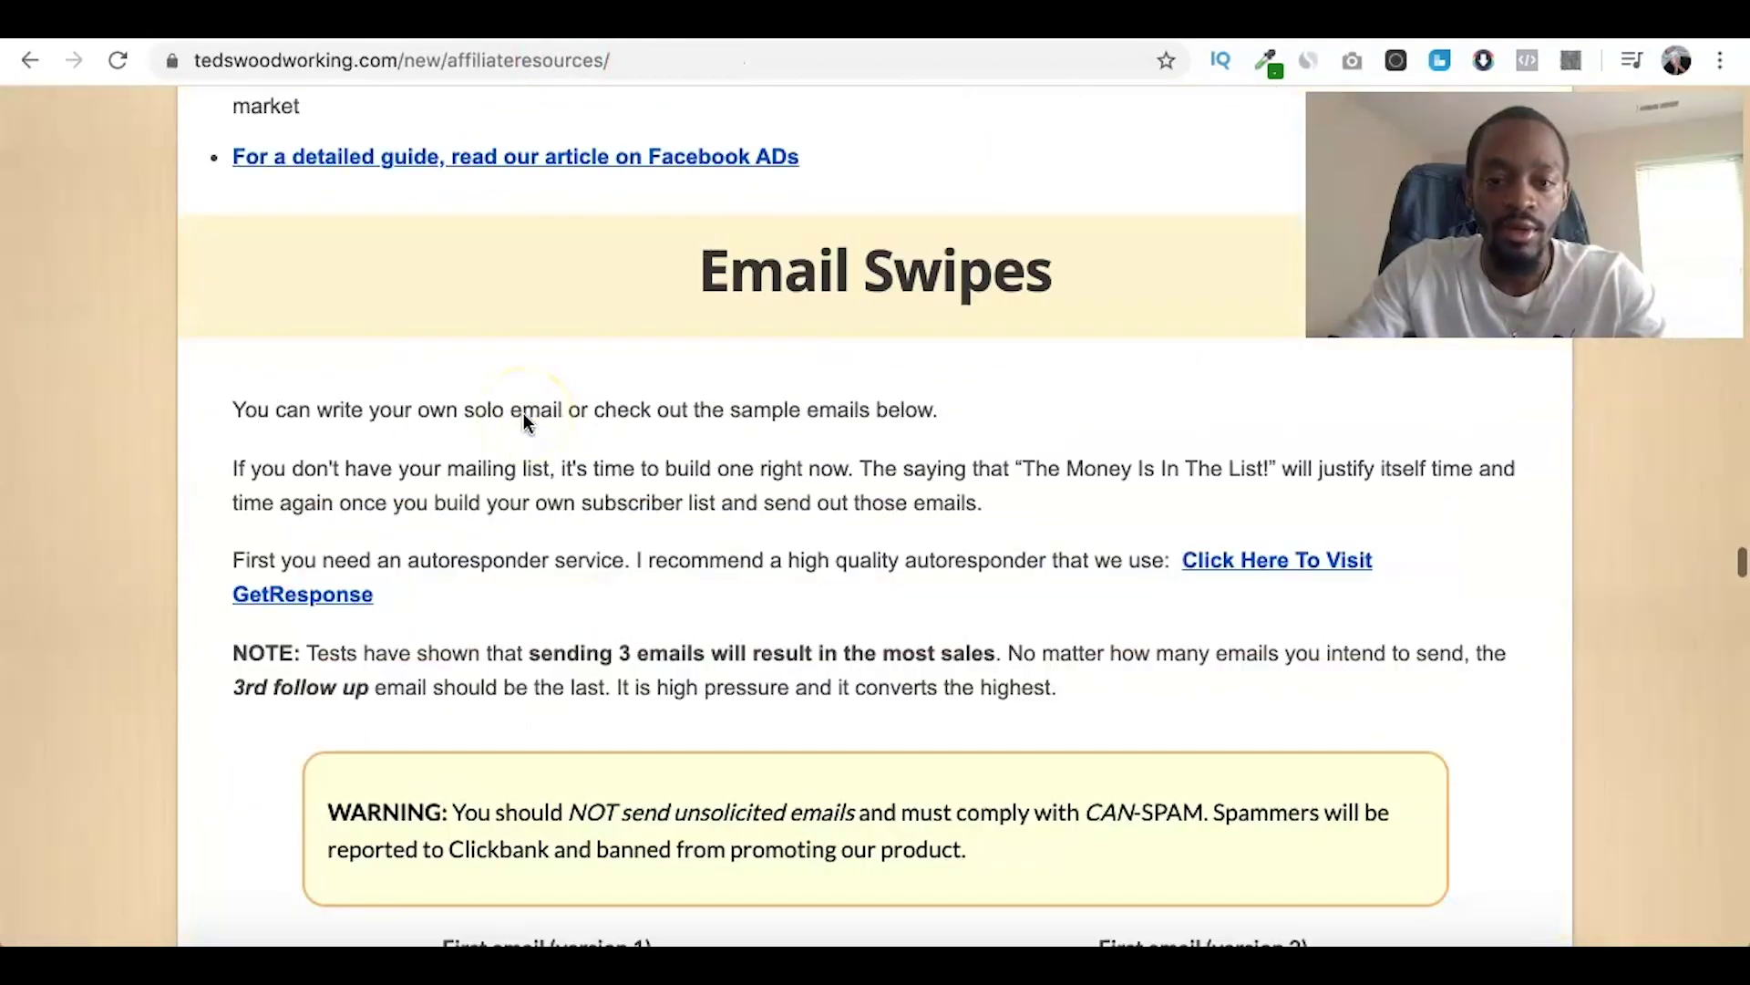
scroll(524, 414, "up", 20)
left_click(836, 618)
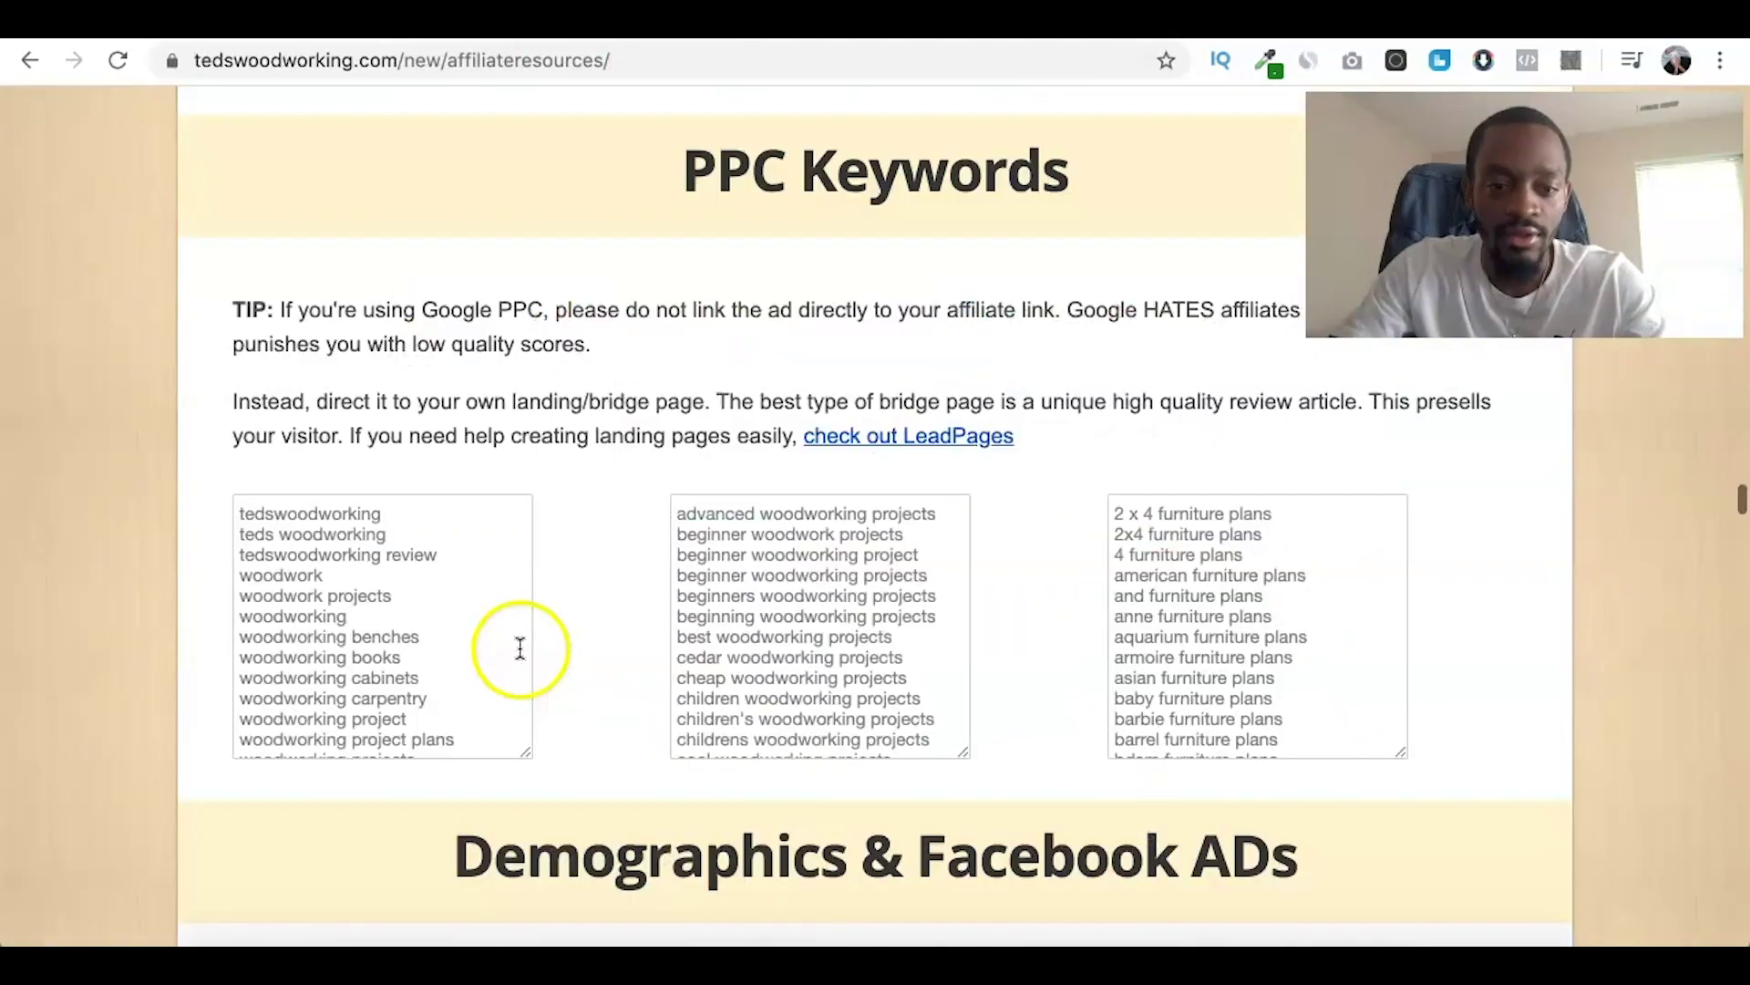
left_click(414, 599)
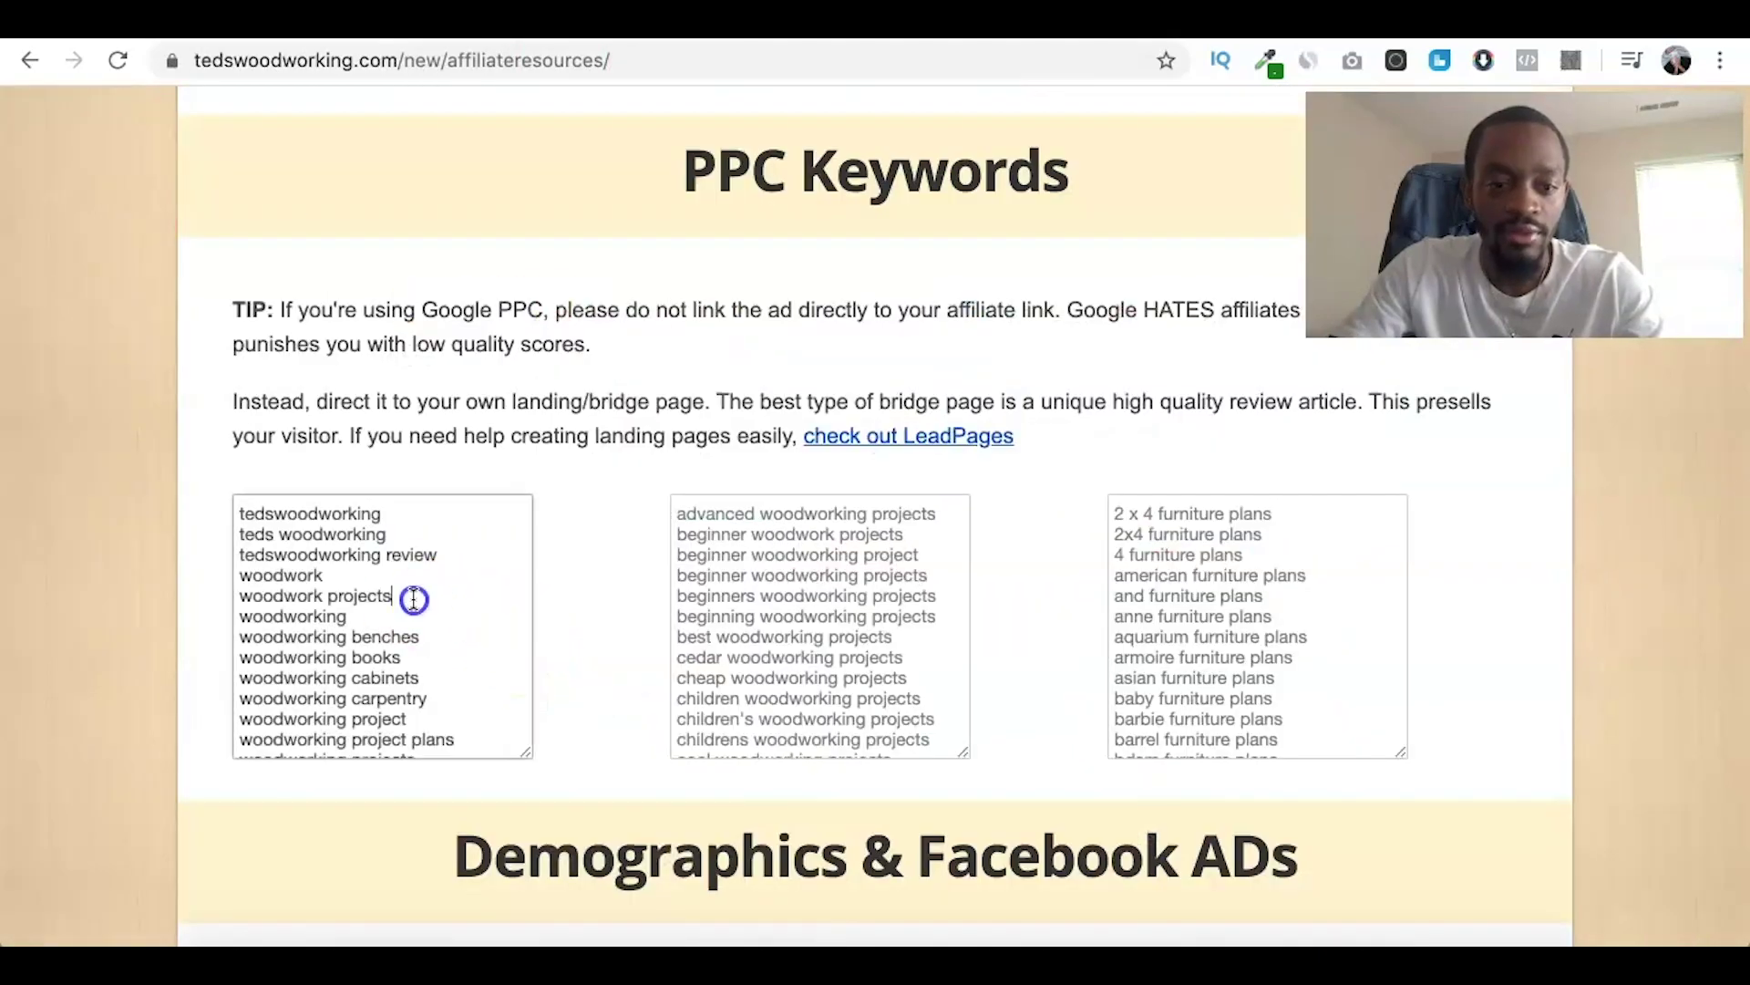
key("super+a")
key("super+c")
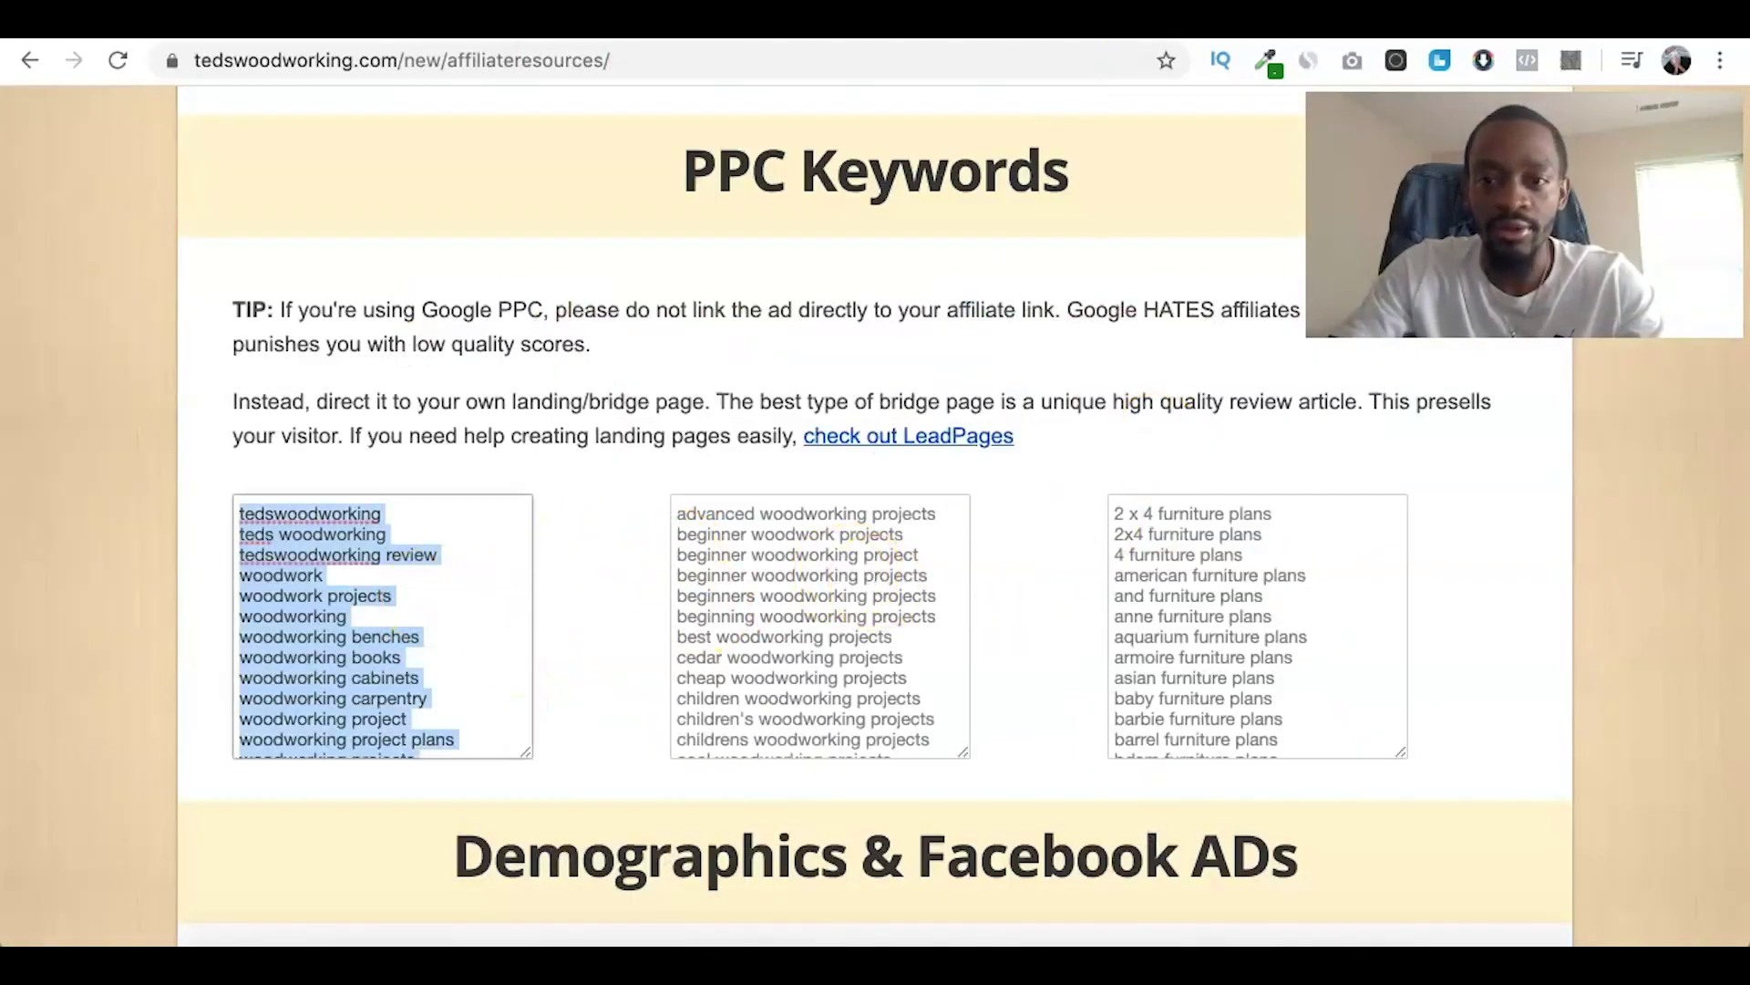
Back in Google Ads, paste the copied woodworking keywords into the ad group's keyword list.
key("ctrl+Tab")
left_click(486, 462)
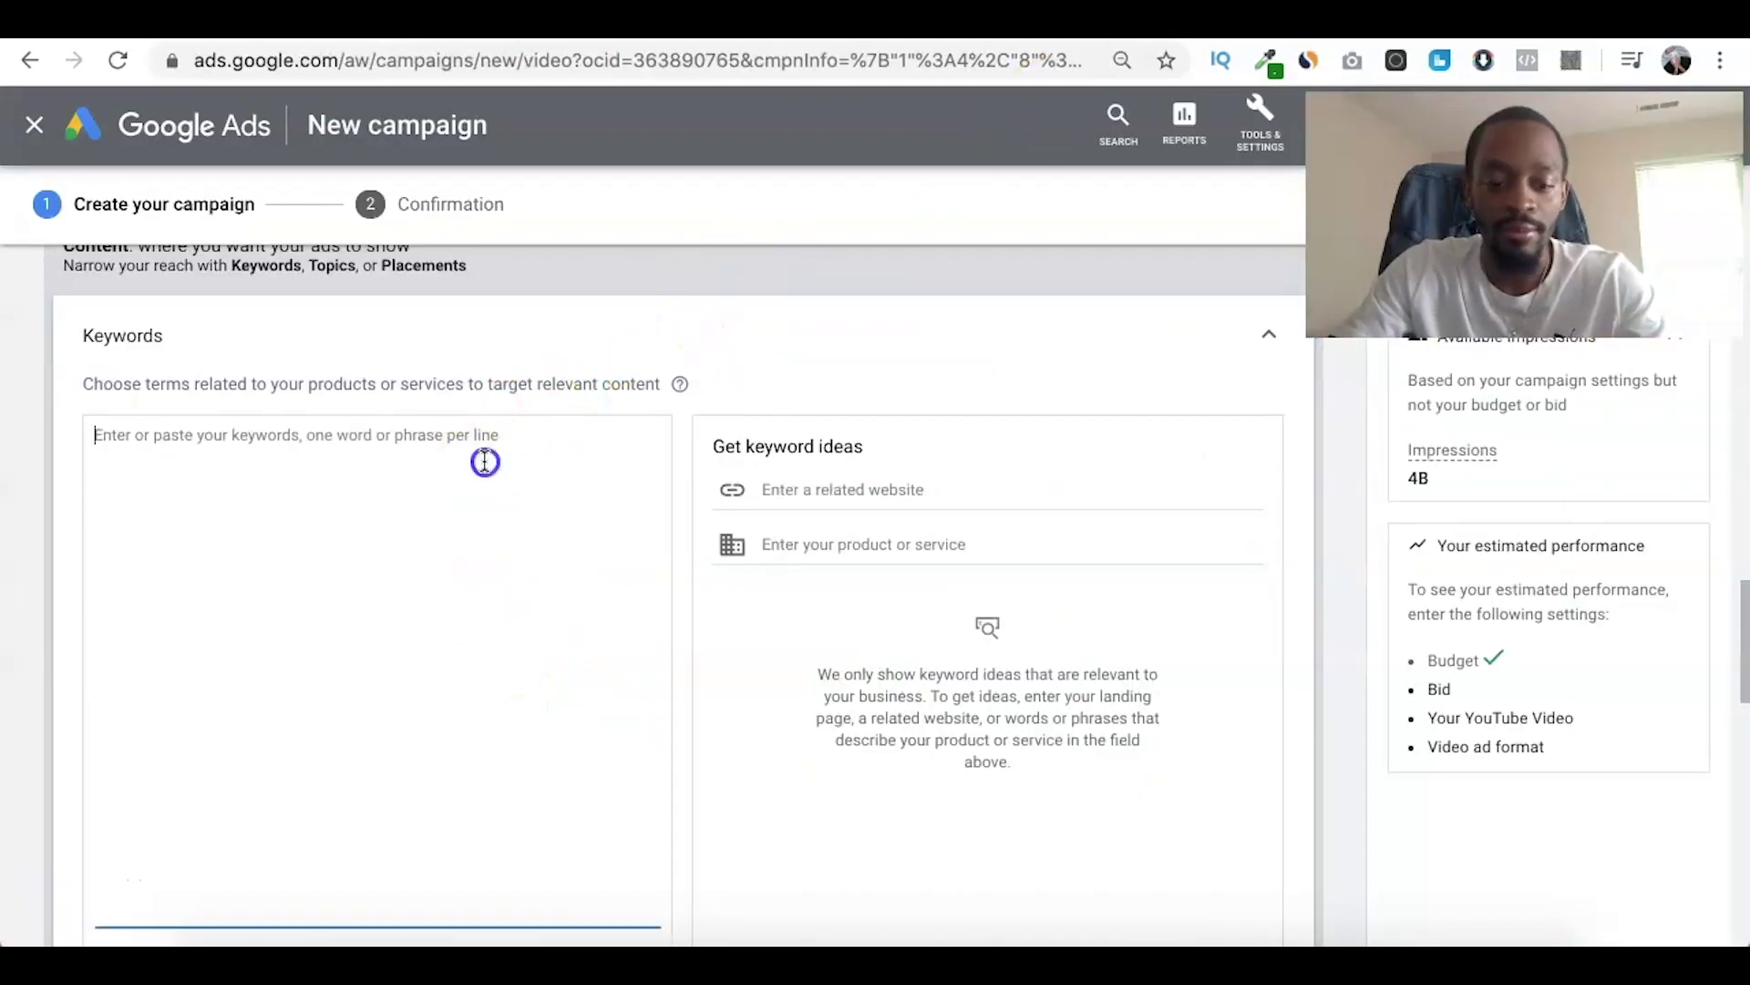
key("super+v")
left_click(67, 469)
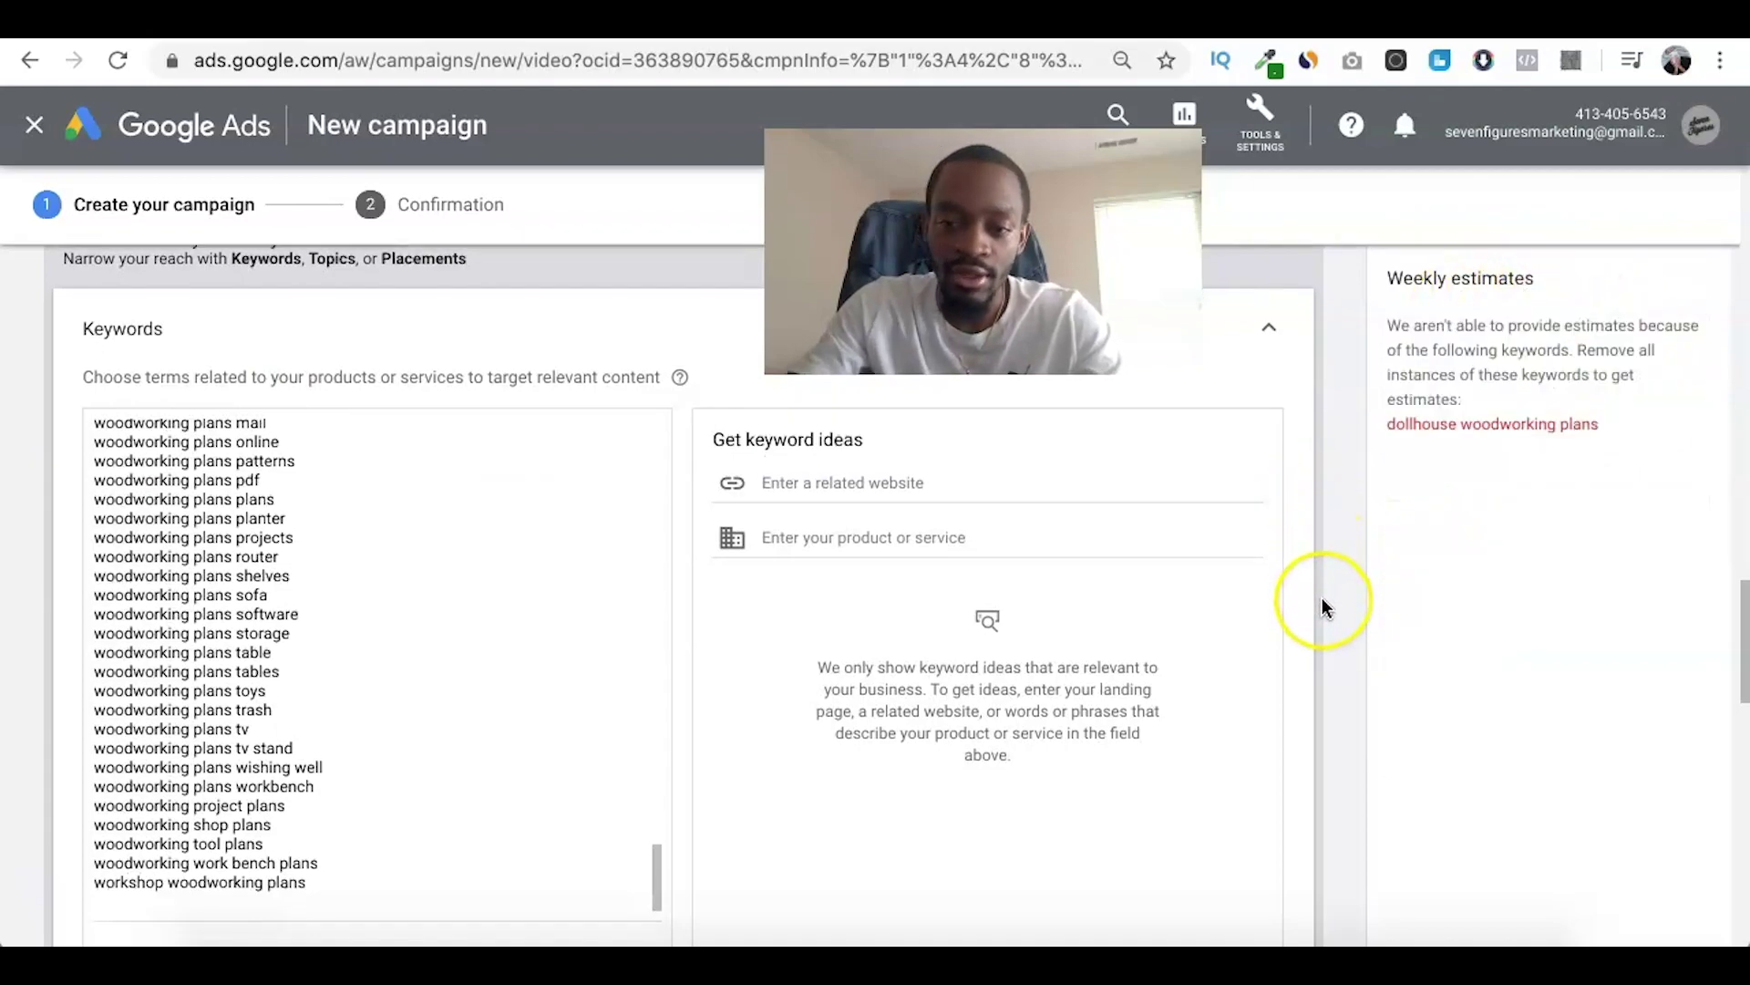
Find the flagged keyword "dollhouse woodworking plans" in the keyword list and delete it.
scroll(1321, 605, "down", 5)
scroll(1325, 607, "up", 1)
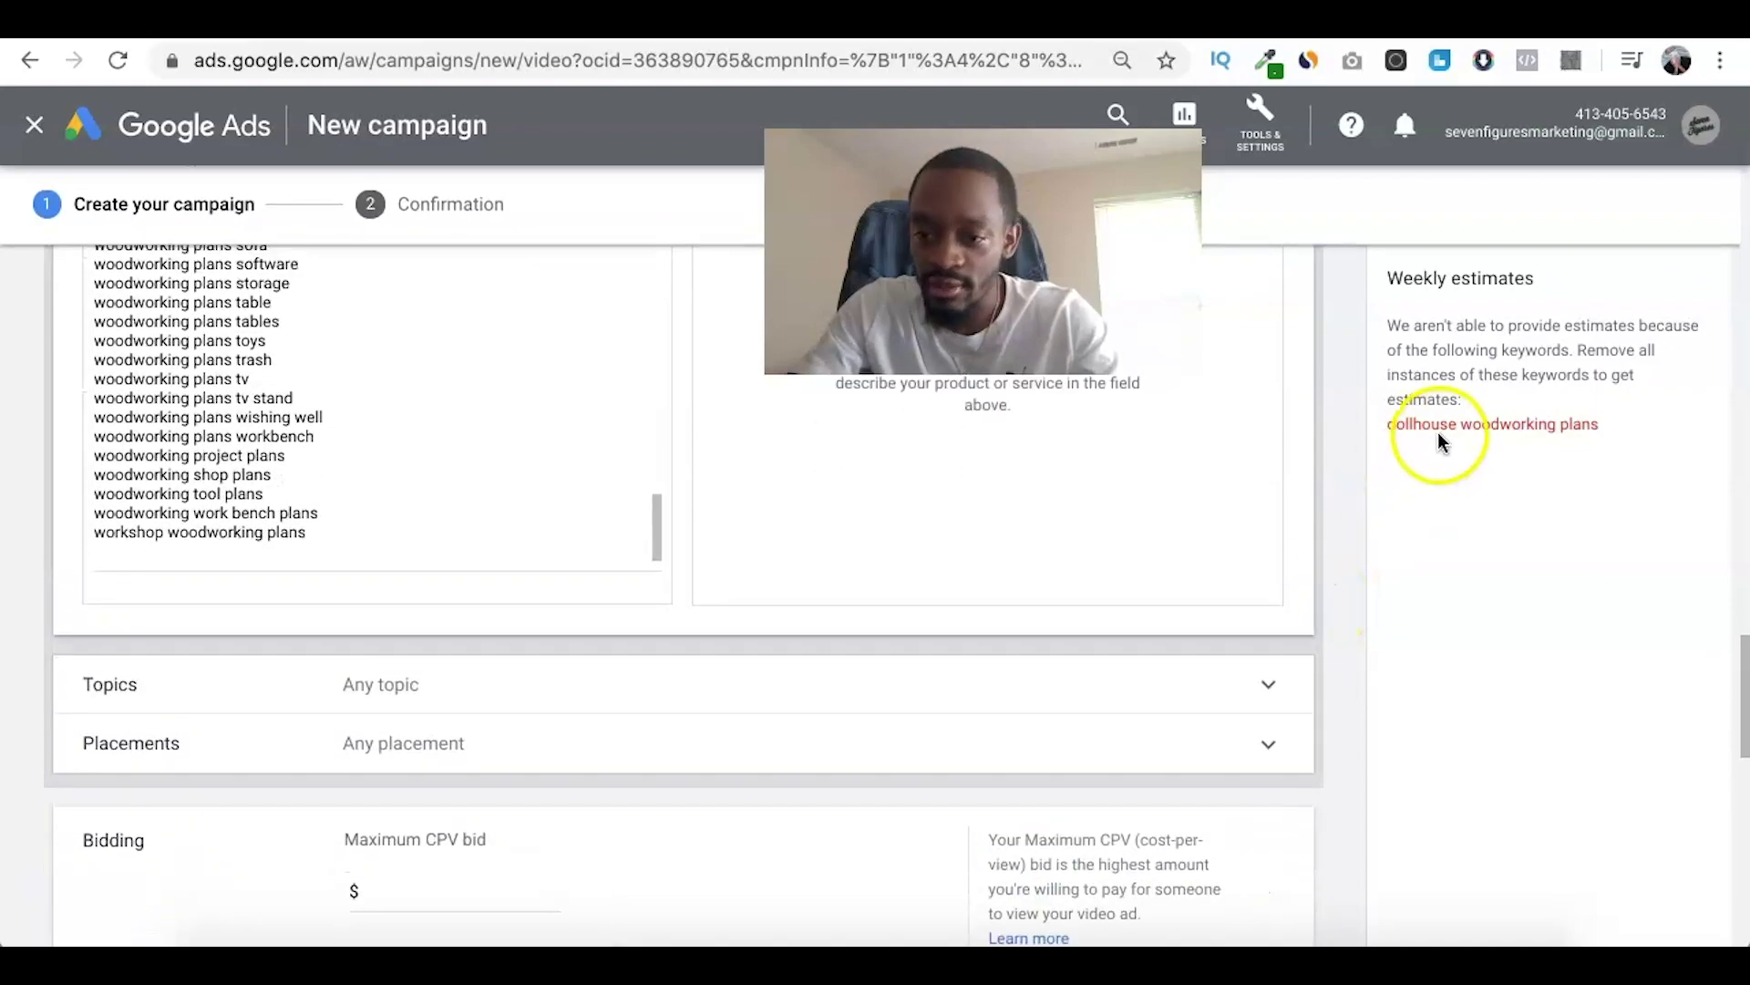
scroll(520, 445, "up", 10)
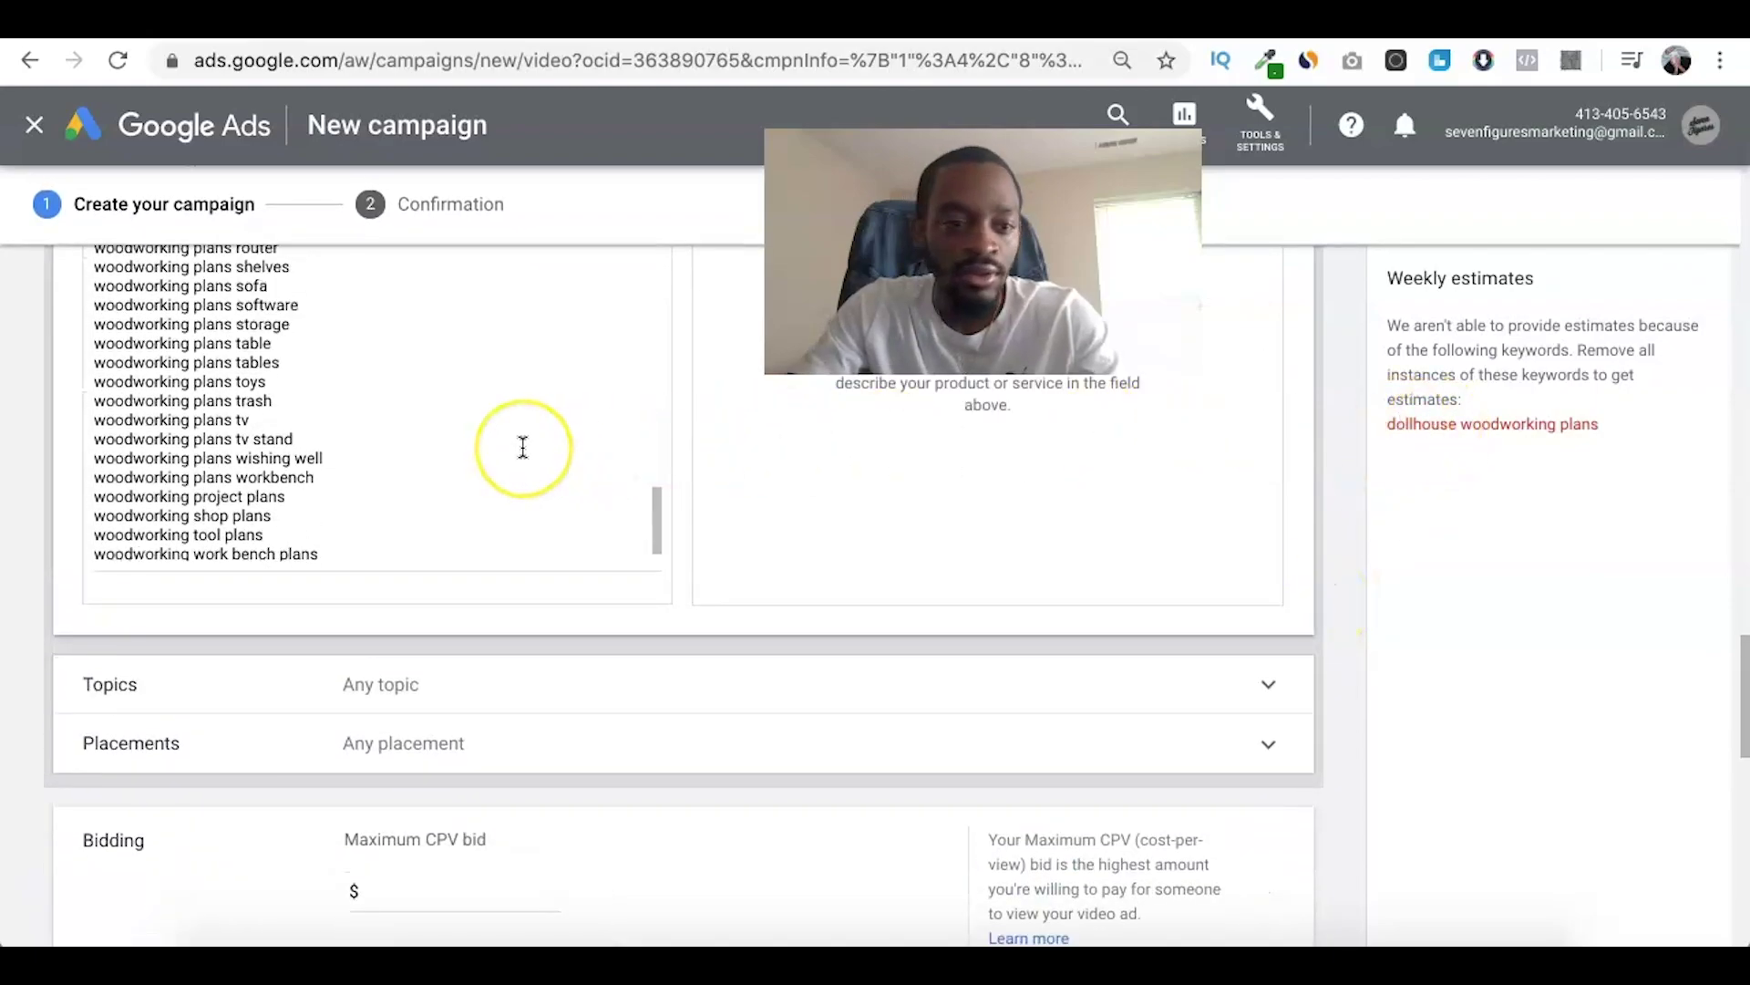
scroll(82, 520, "down", 5)
scroll(24, 483, "up", 2)
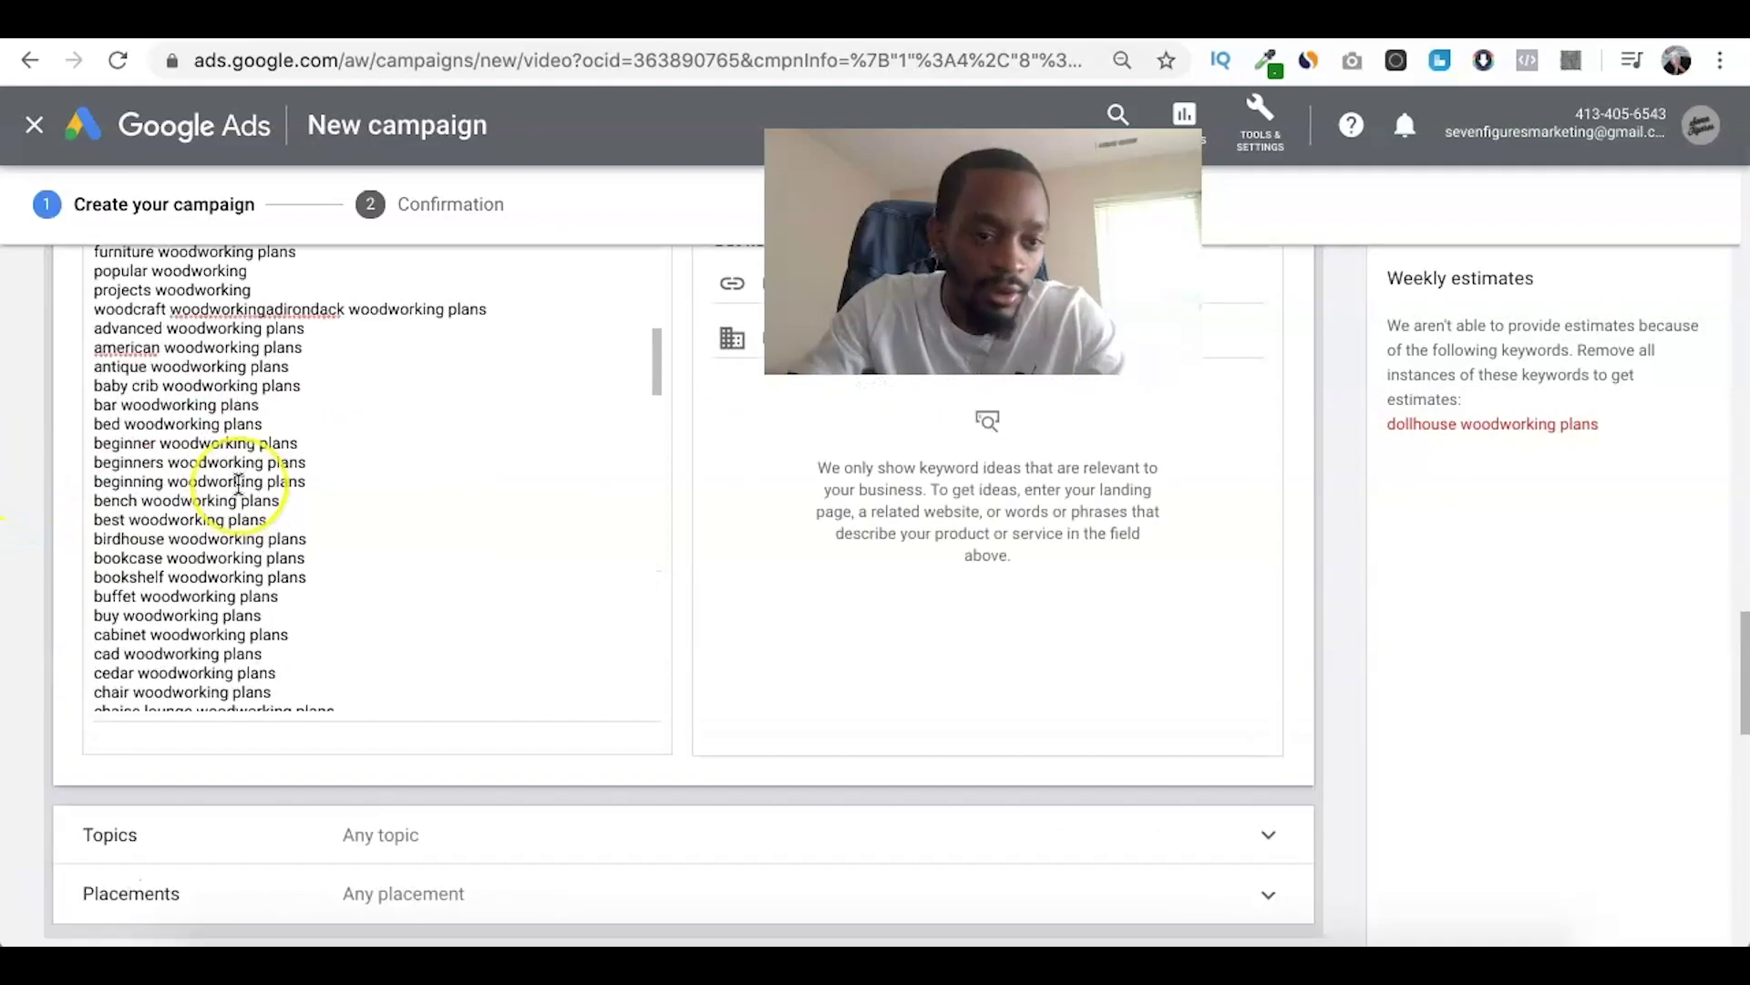
scroll(235, 500, "down", 5)
left_click(151, 562)
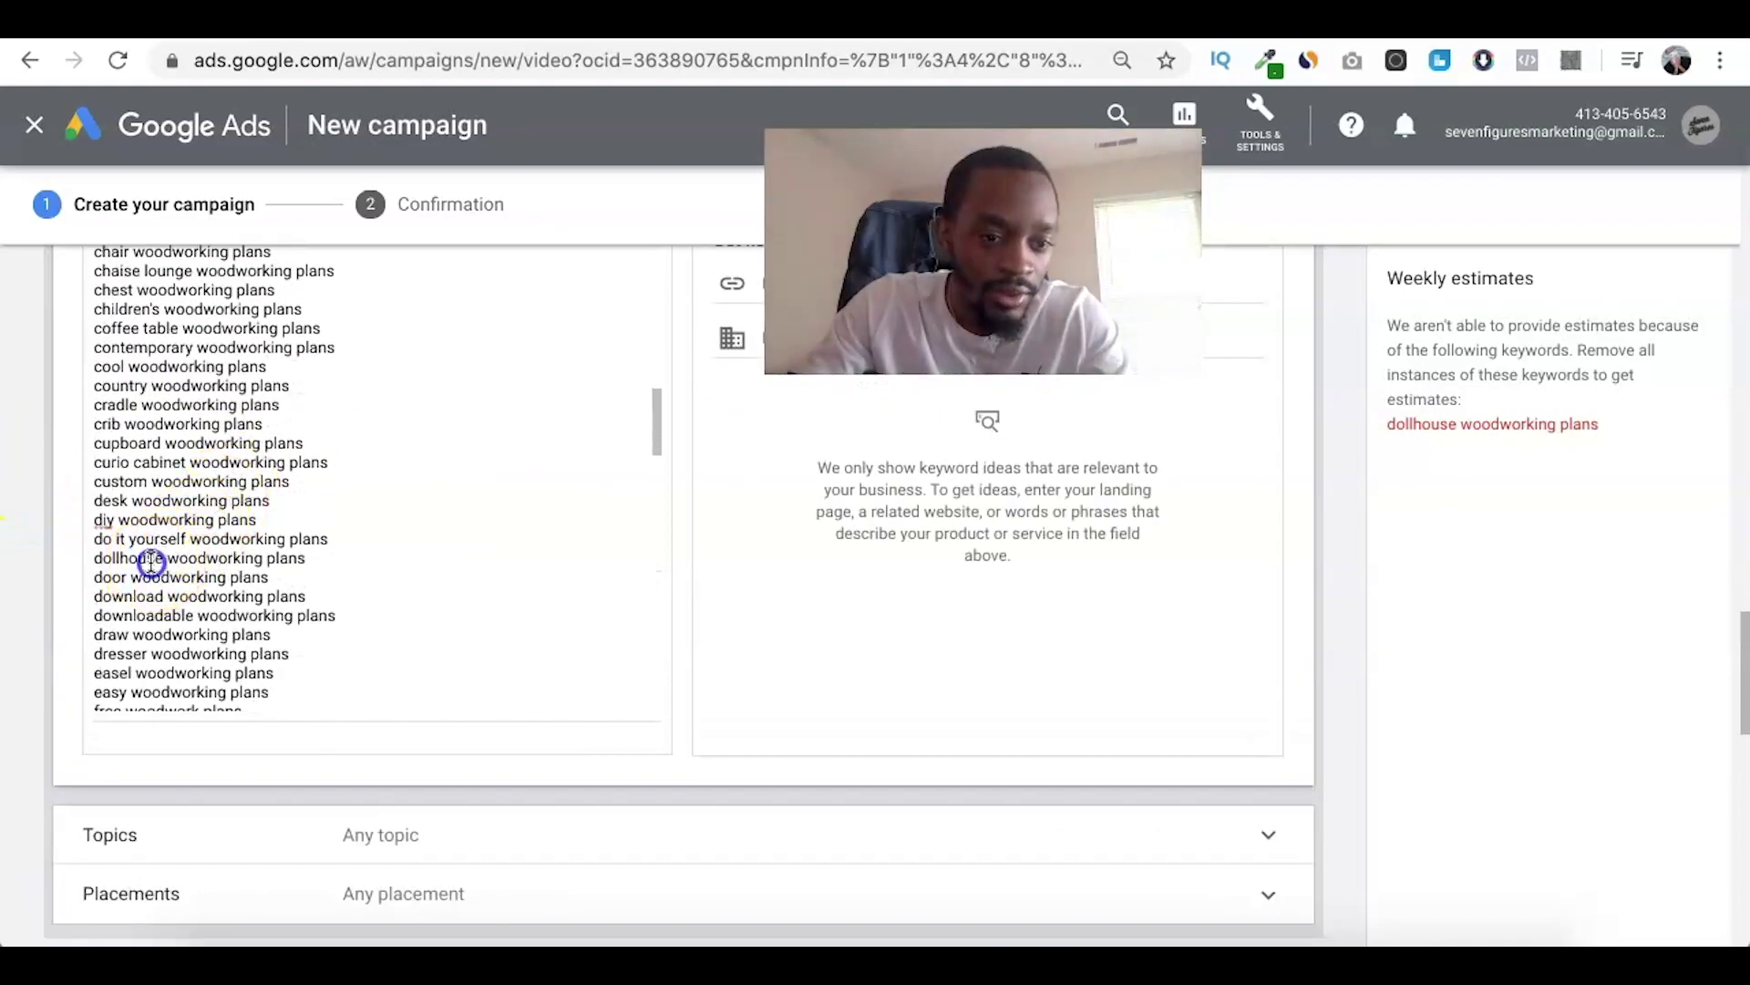
key("BackSpace")
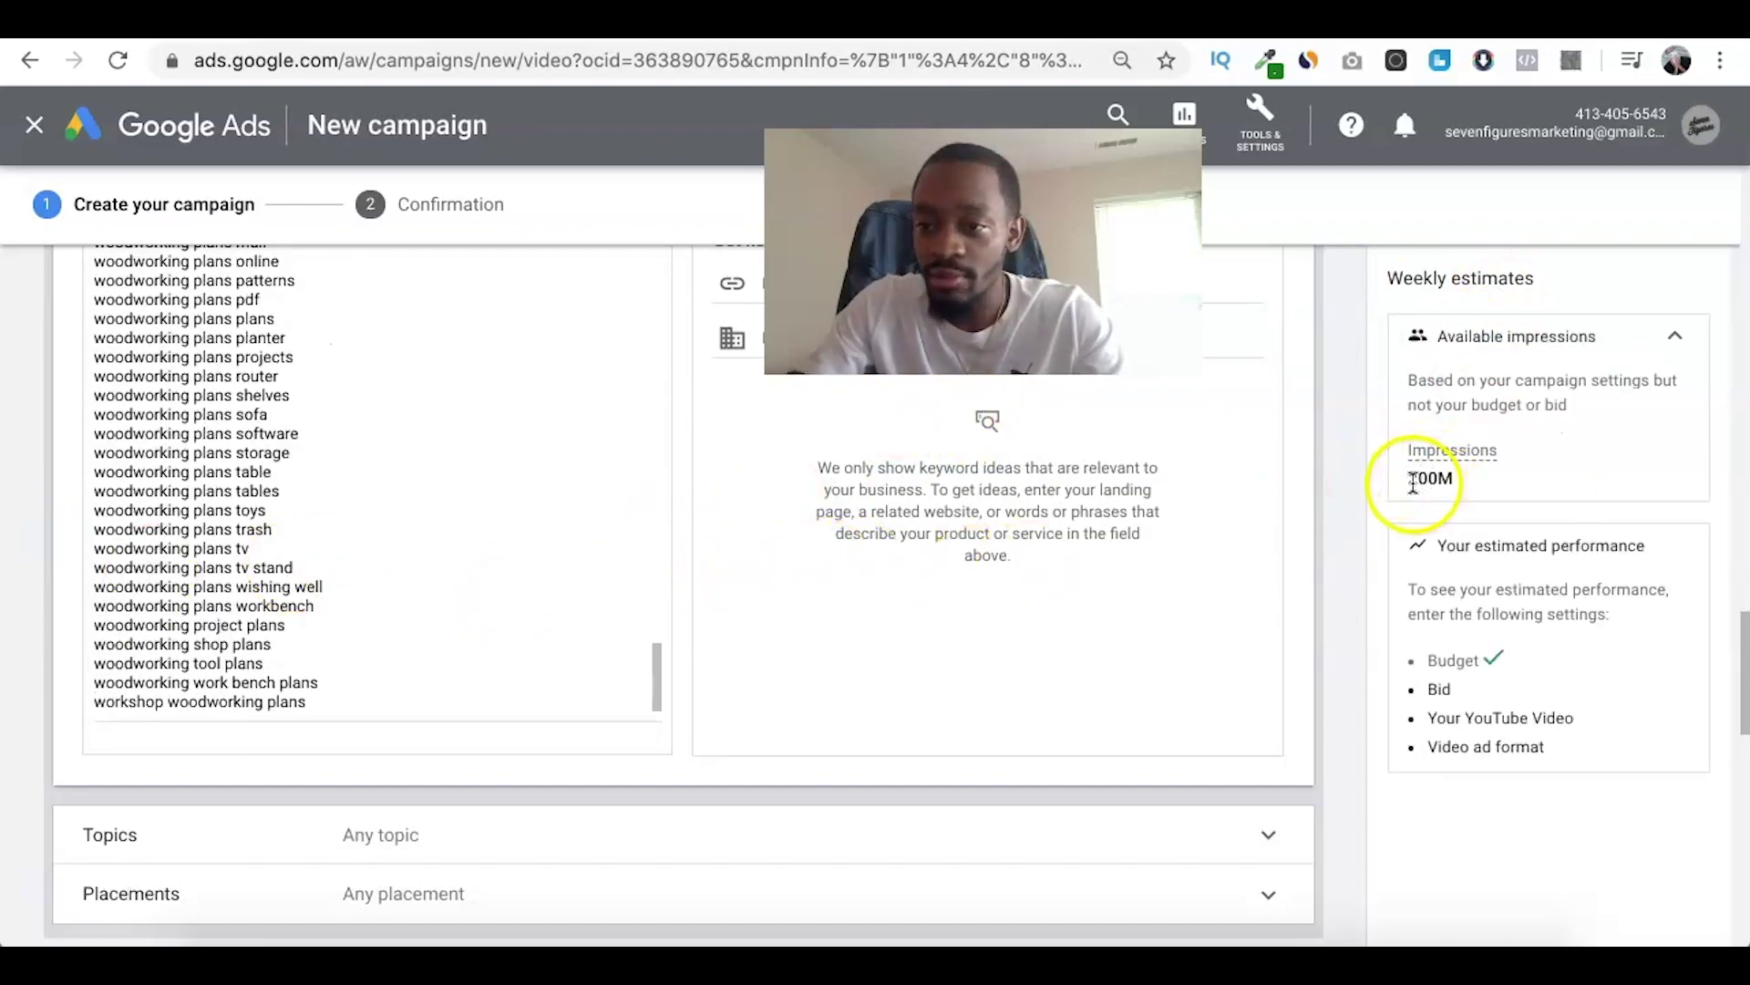
Open the ad group's placement targeting options and look back over the keyword list.
scroll(1178, 459, "down", 5)
left_click(1200, 473)
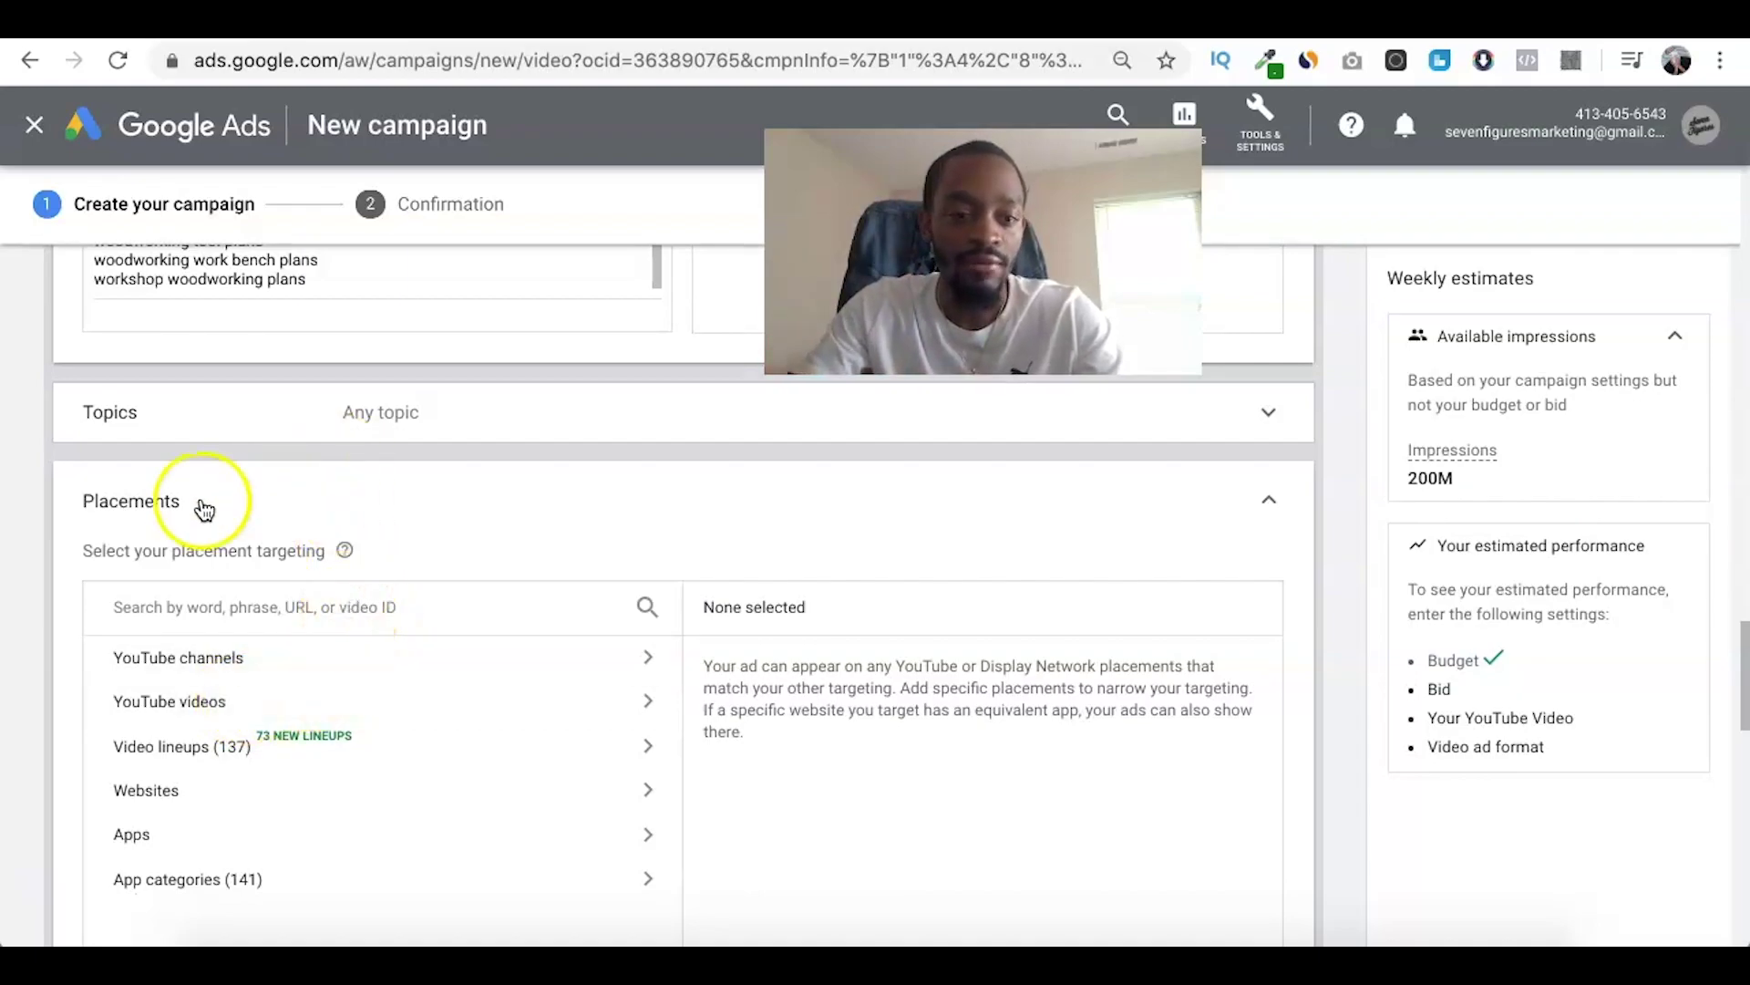
scroll(197, 508, "up", 2)
scroll(202, 509, "up", 2)
scroll(32, 477, "up", 3)
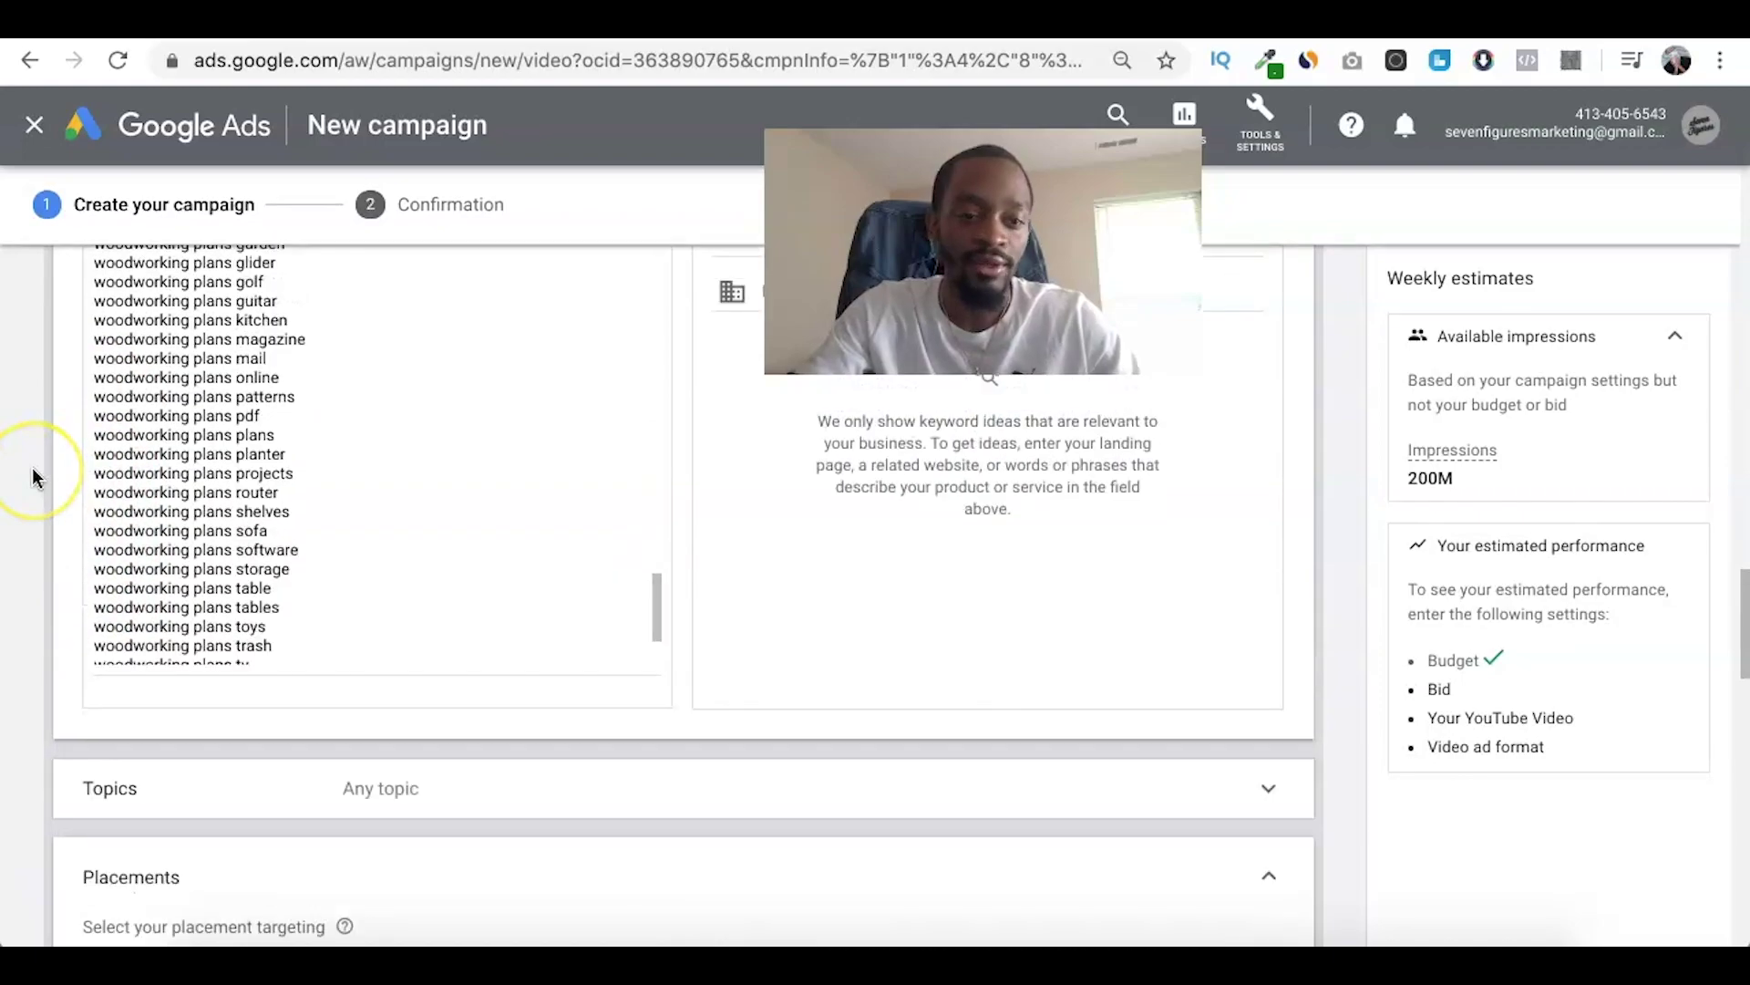
Enter a maximum CPV bid in the ad group's bidding settings.
scroll(33, 477, "up", 1)
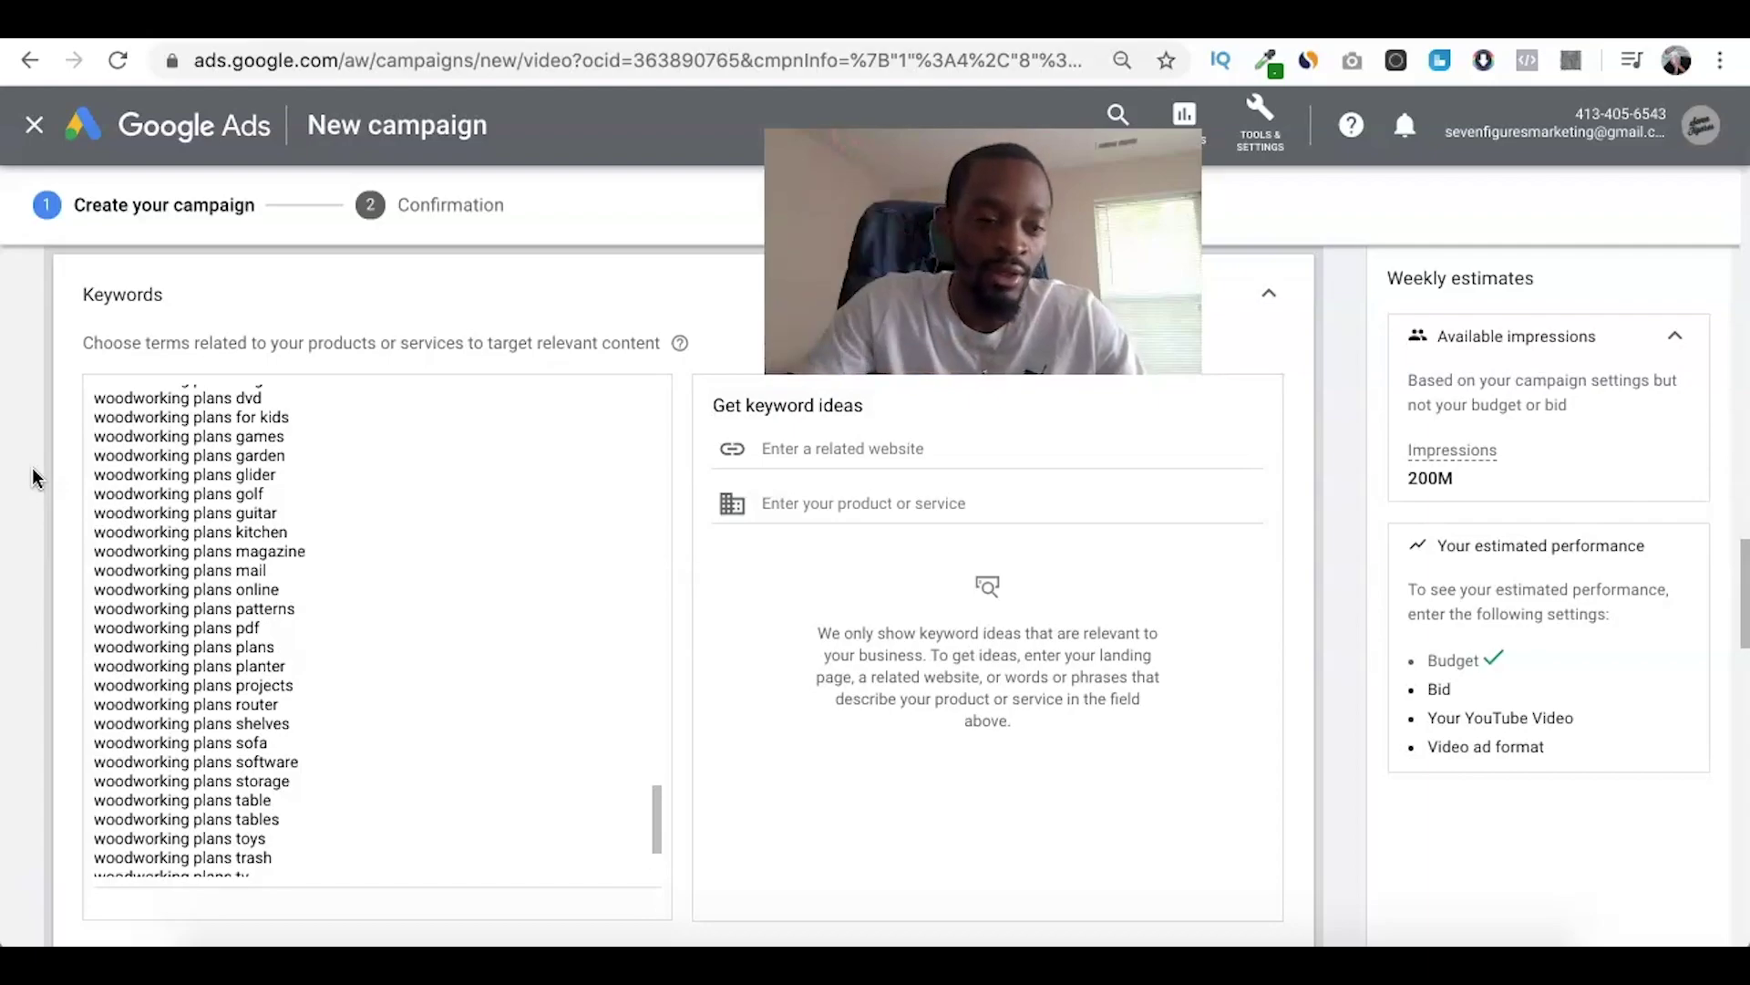
scroll(33, 476, "down", 7)
scroll(33, 477, "down", 5)
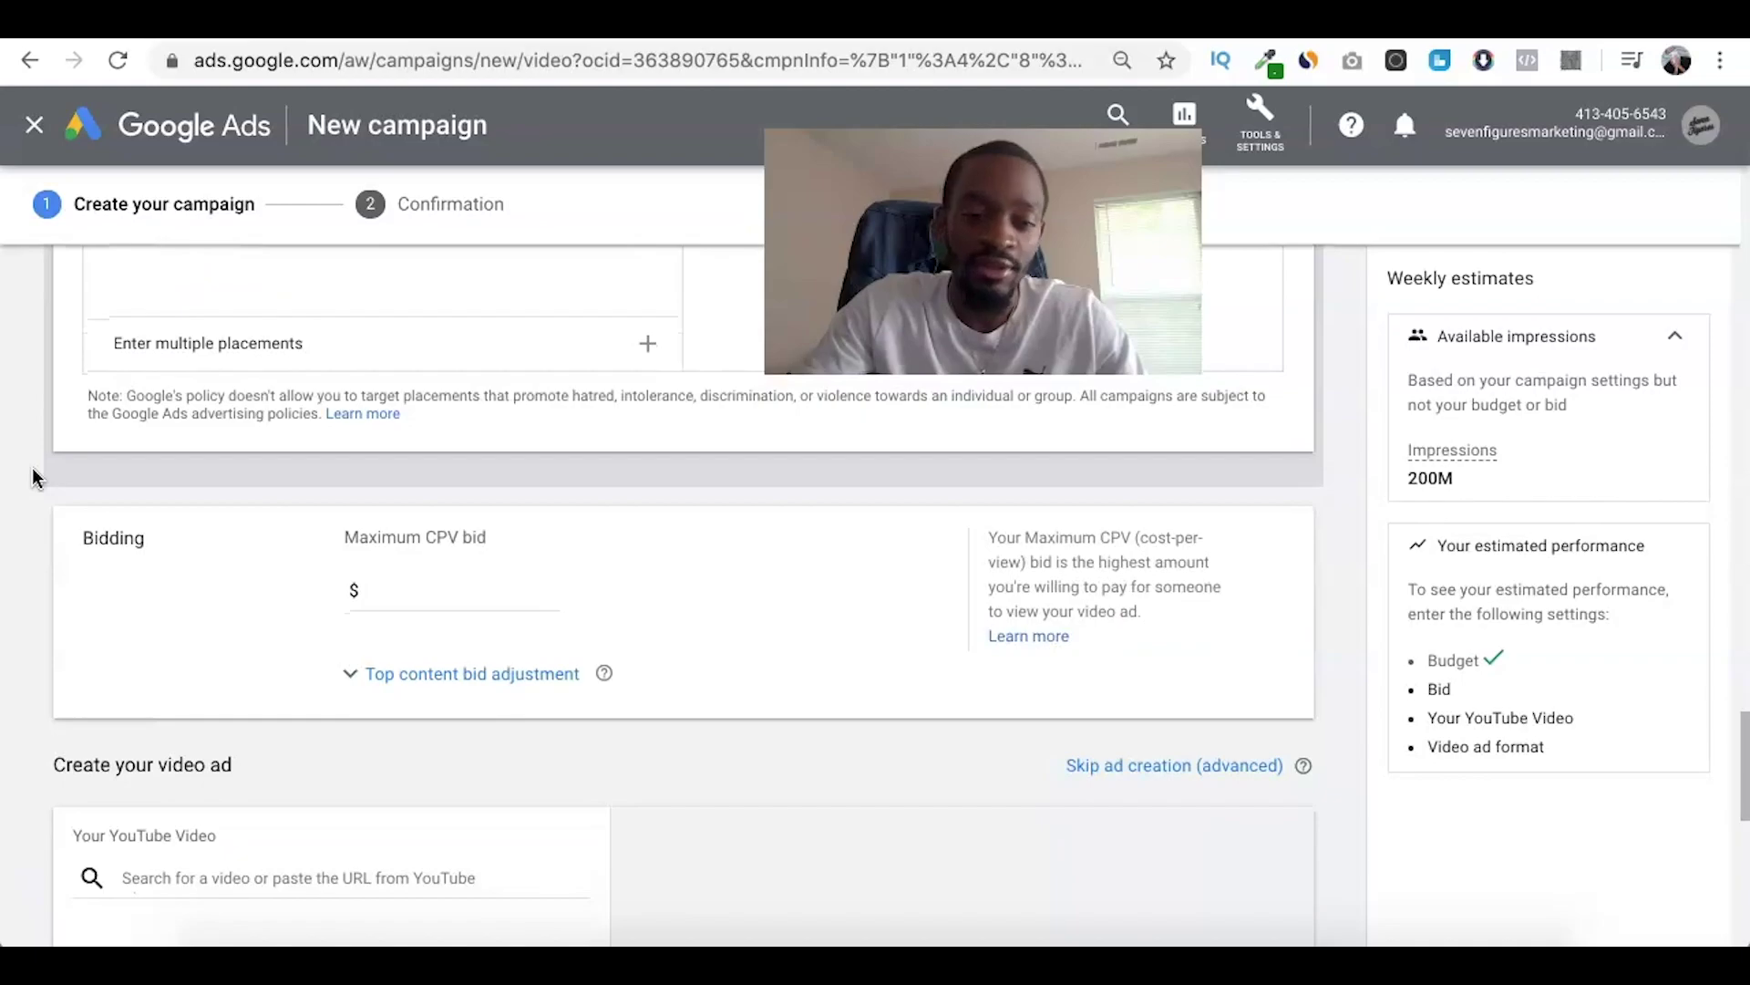
scroll(32, 477, "down", 2)
left_click(369, 406)
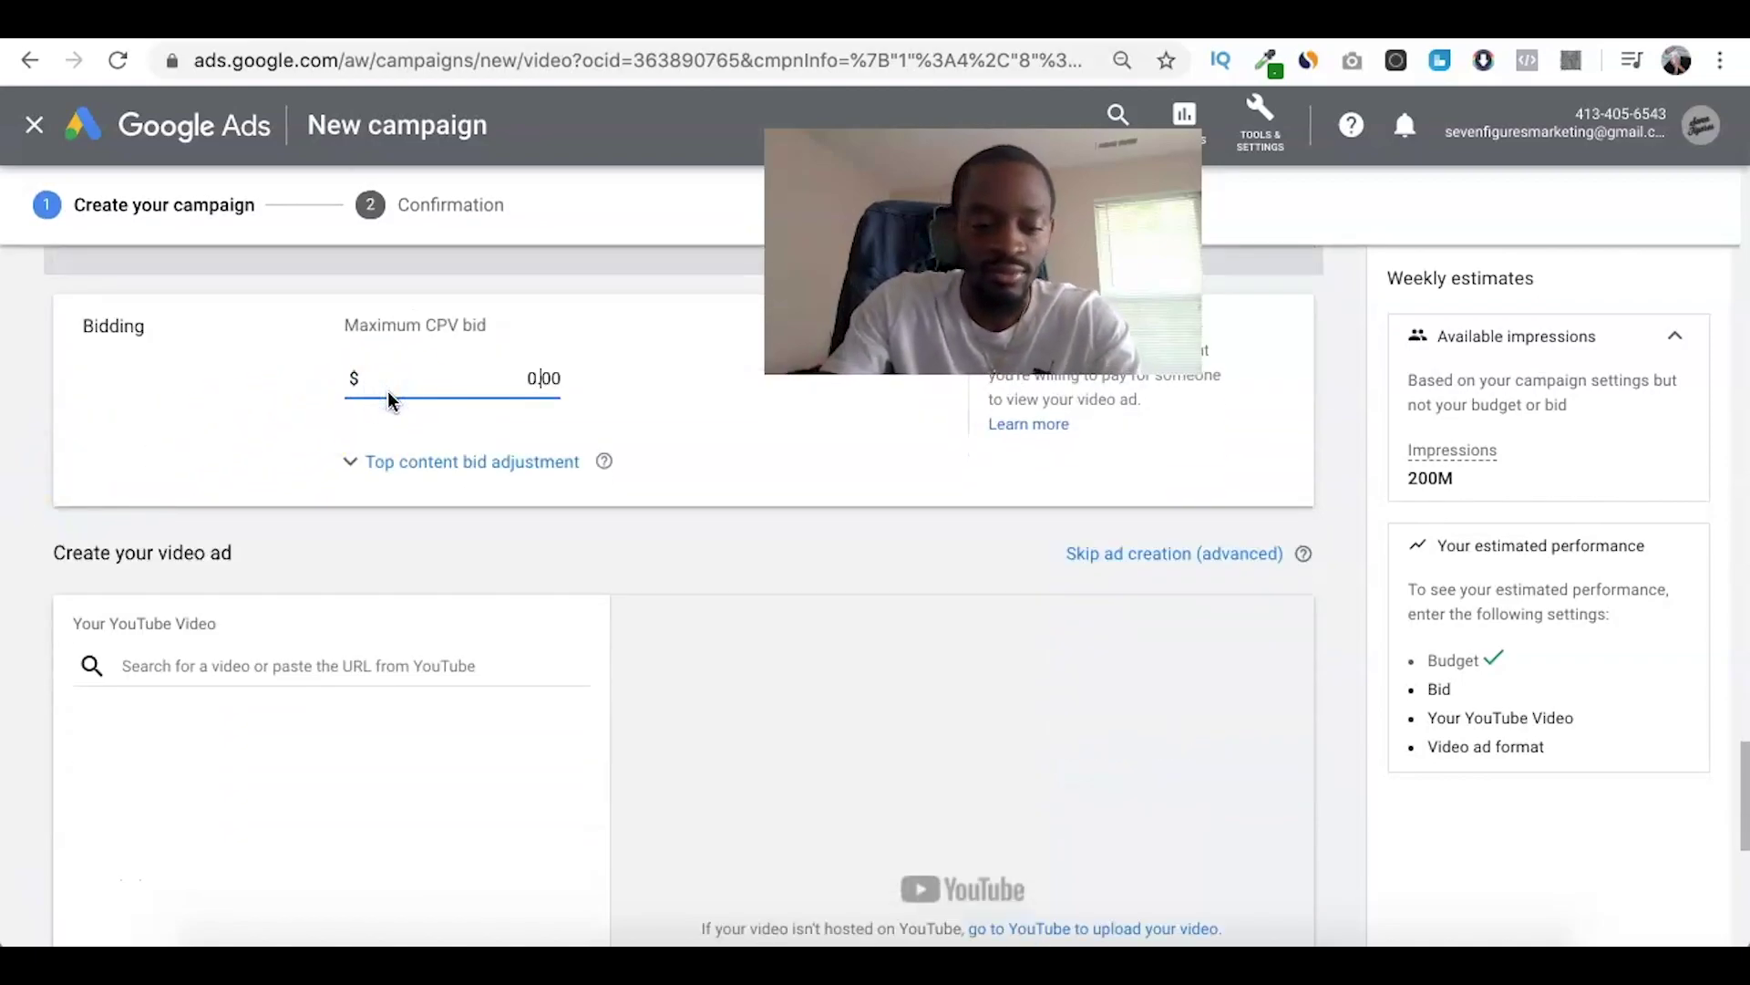
left_click(271, 369)
Copy the barry review video's link from YouTube Studio and paste it into the video ad's YouTube video search in Google Ads.
scroll(164, 379, "down", 3)
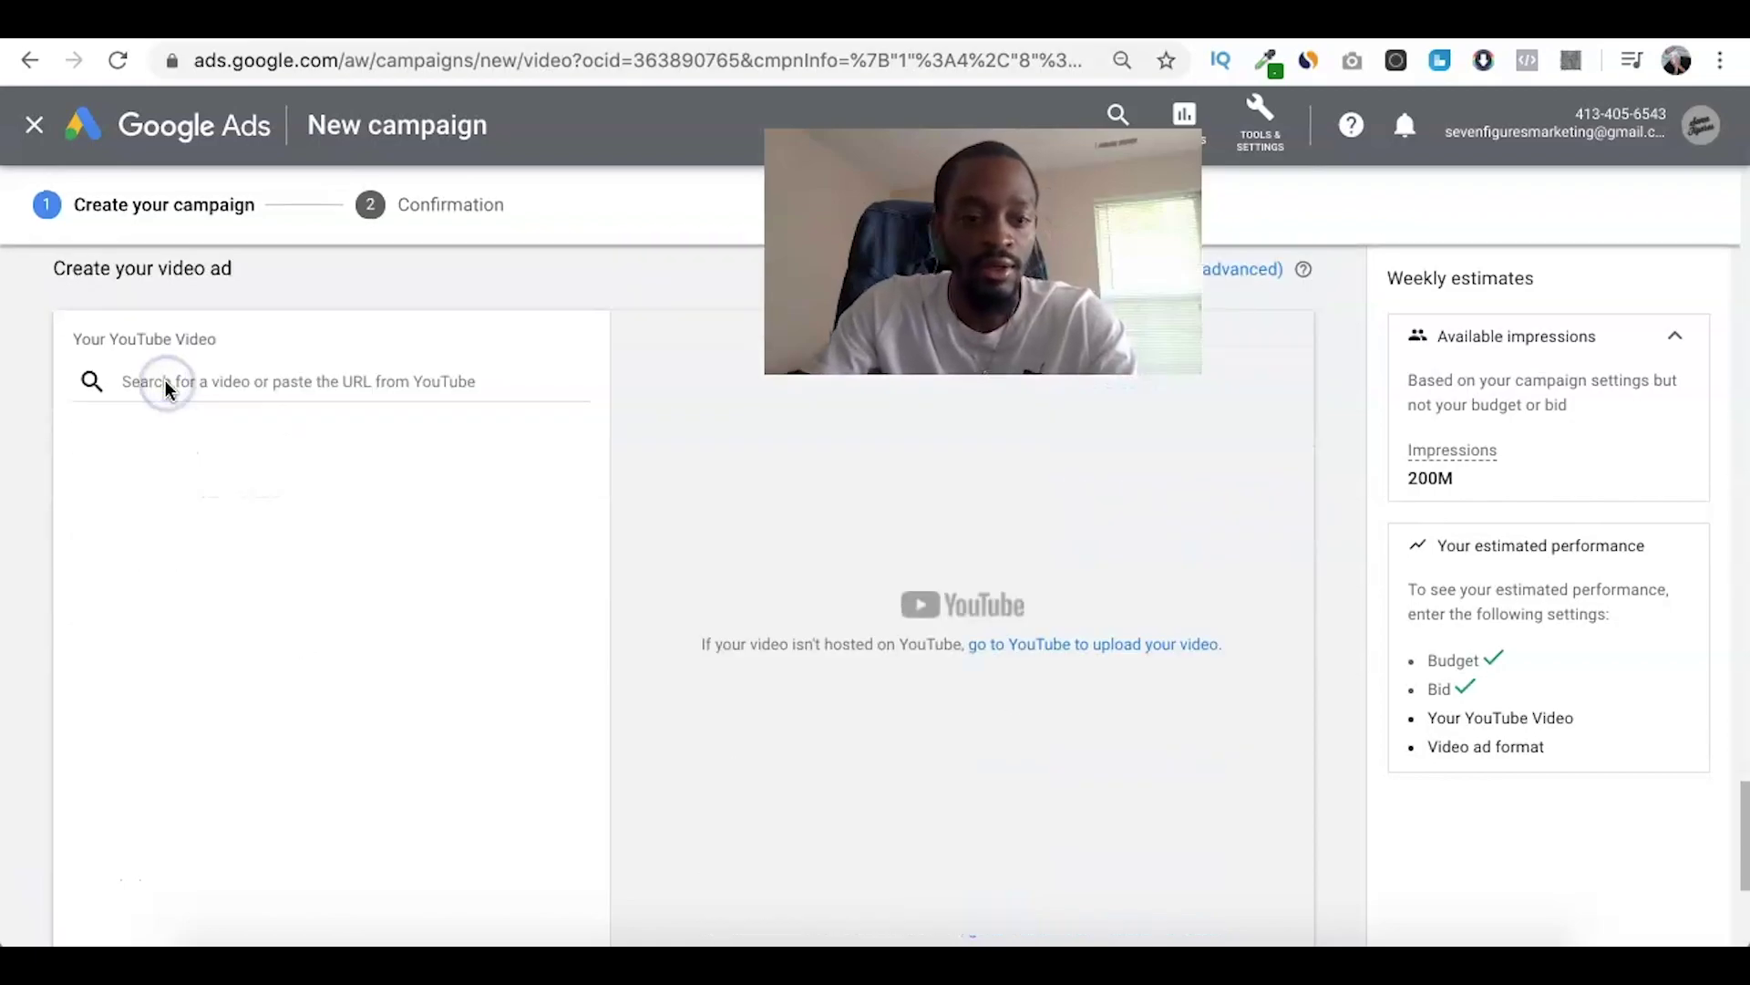
key("ctrl+Tab")
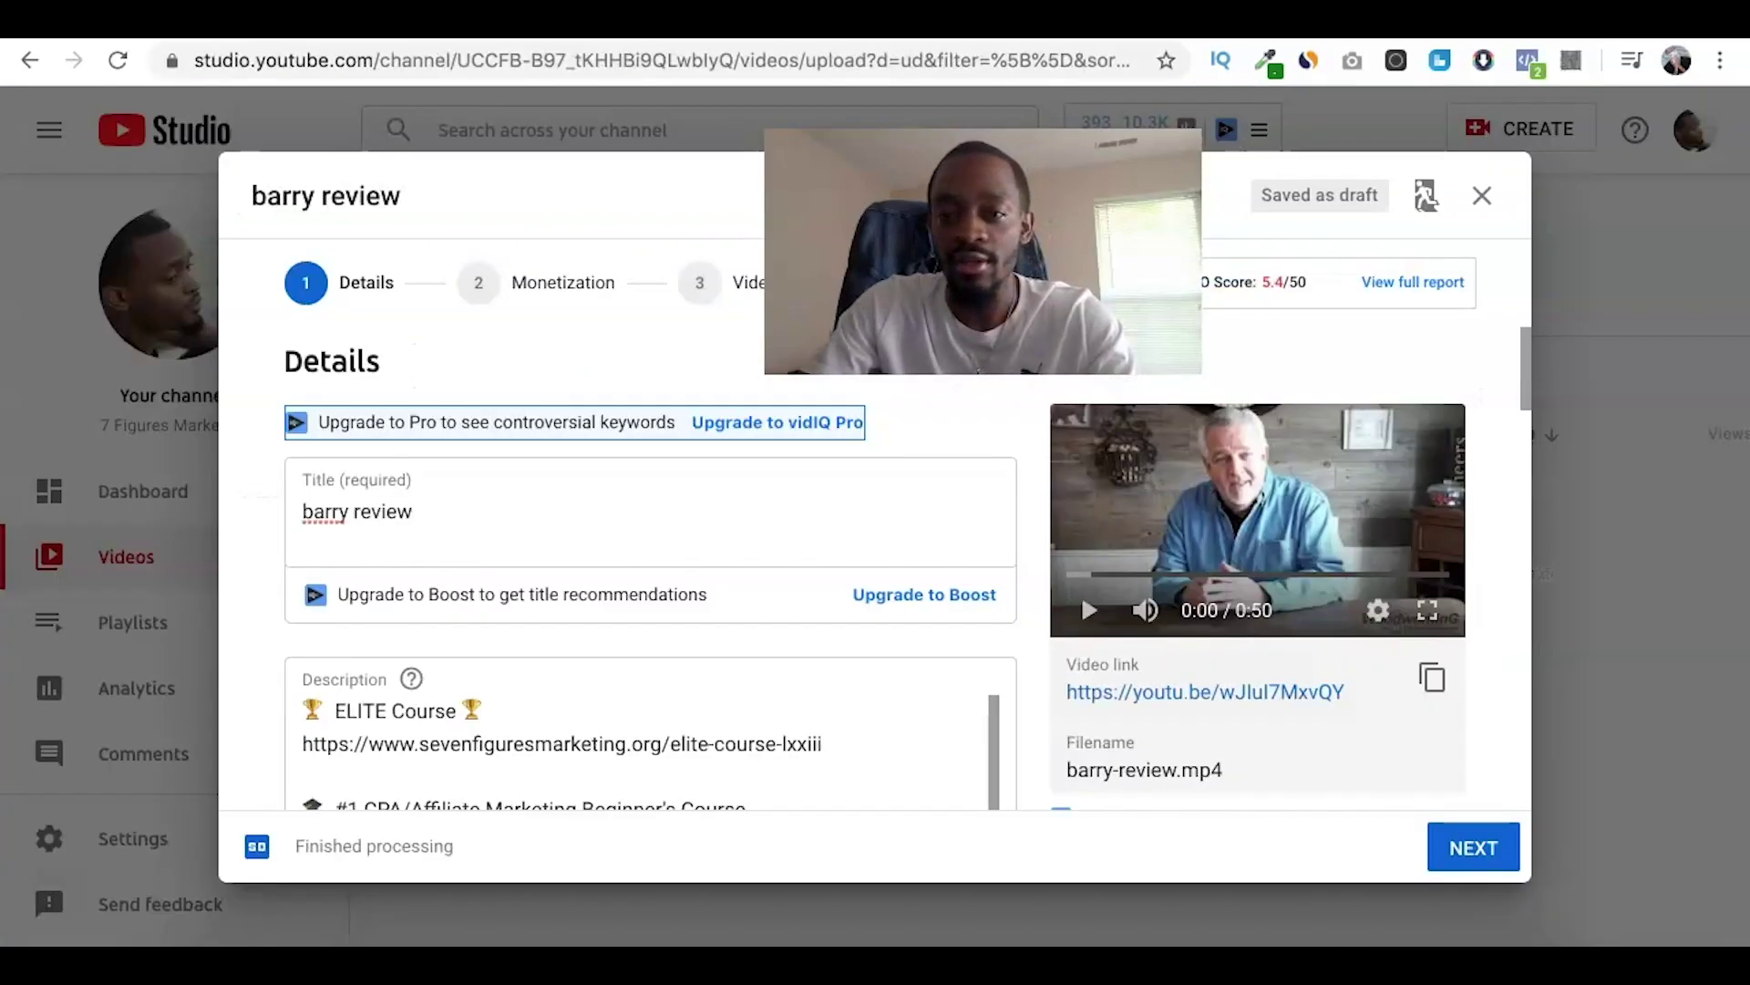
left_click(1432, 677)
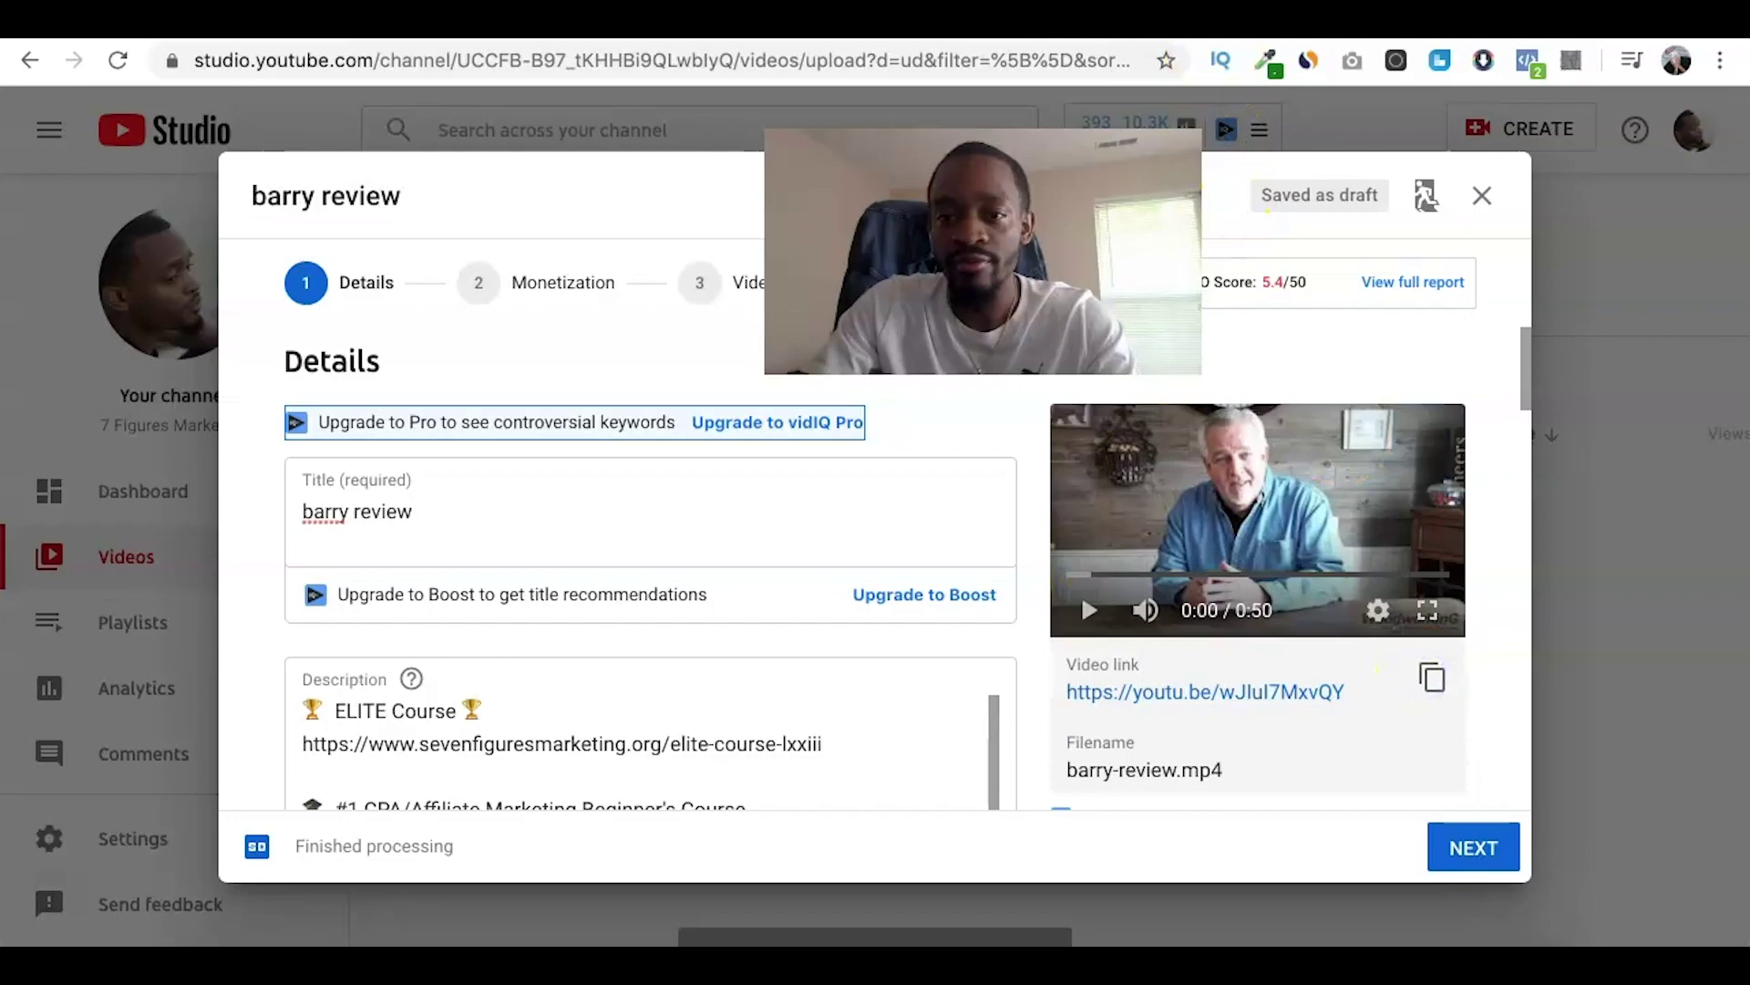
key("ctrl+shift+Tab")
left_click(223, 390)
key("ctrl+v")
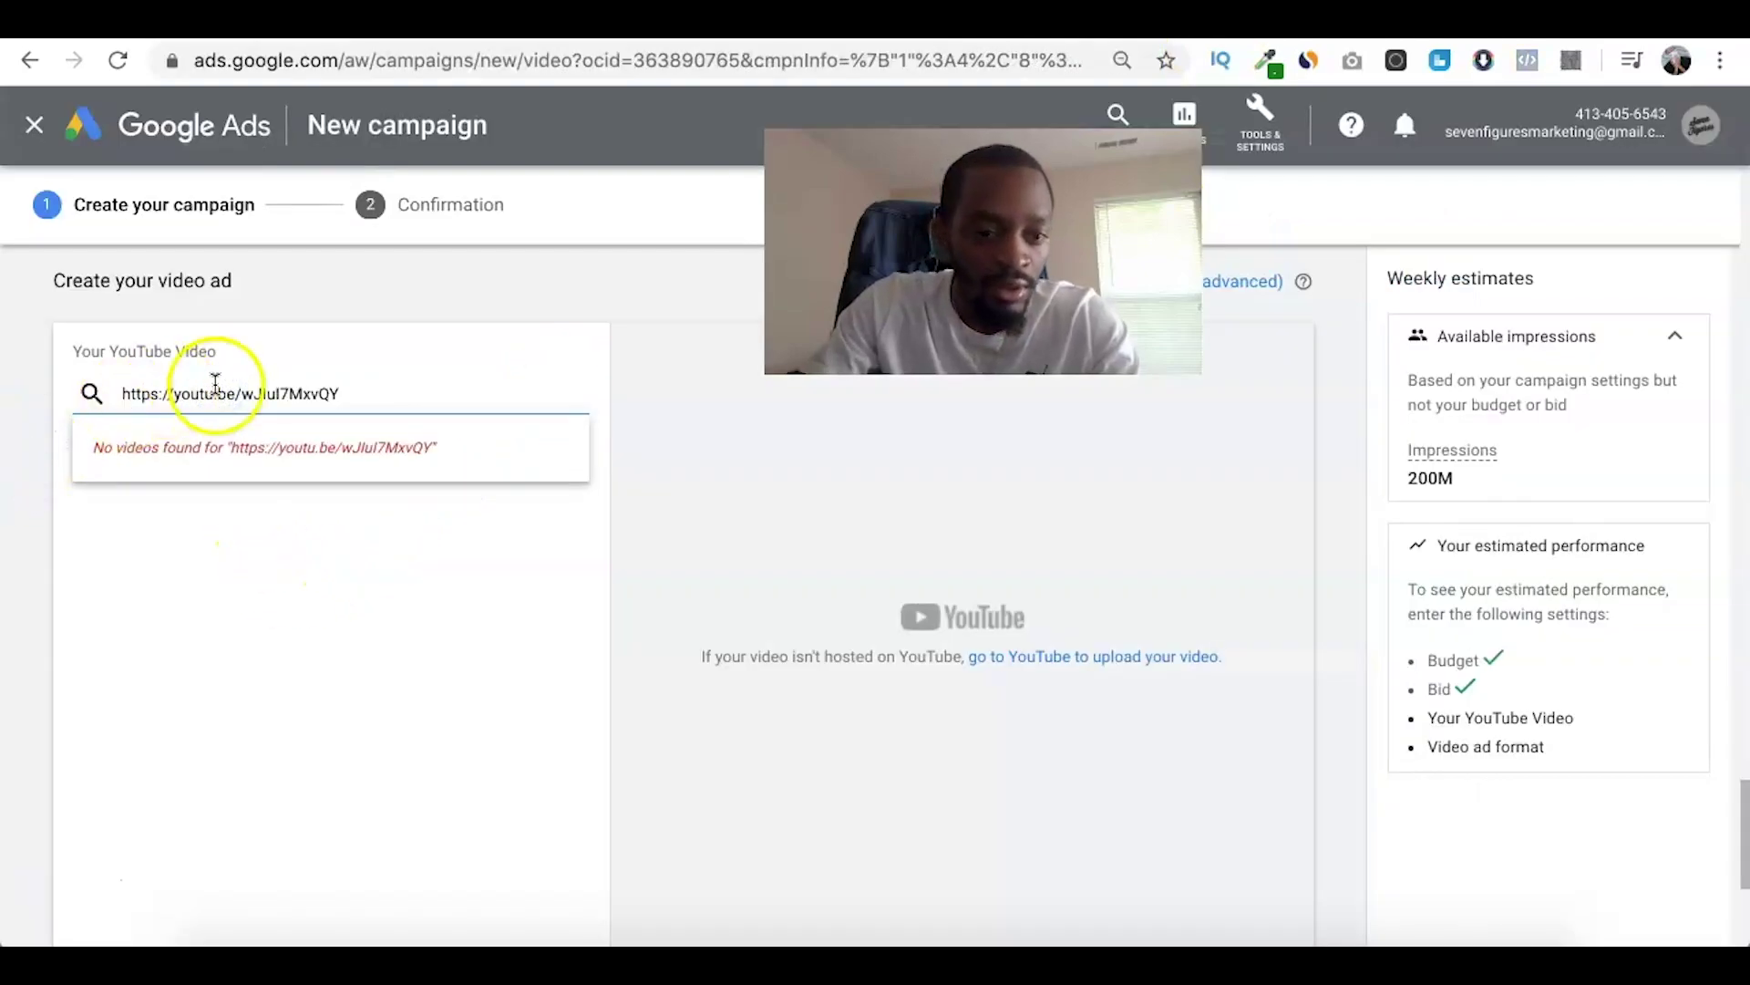
In YouTube Studio, mark the barry review video as not made for kids and continue to its monetization settings.
key("ctrl+Tab")
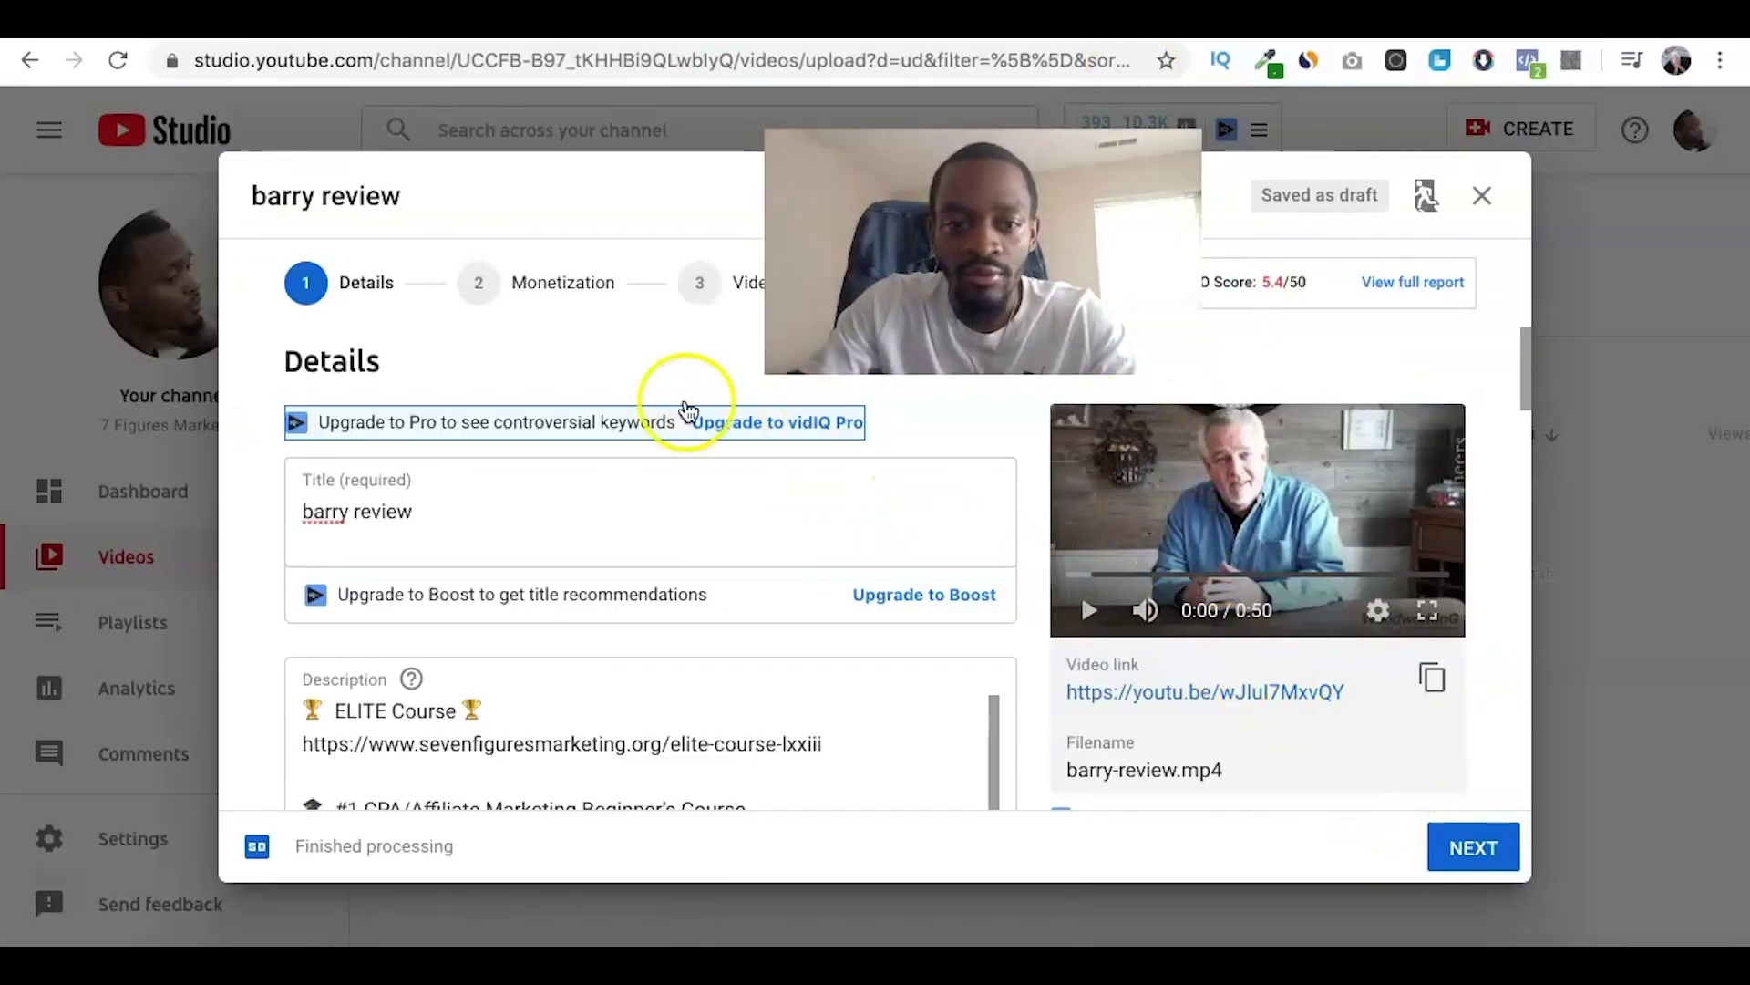
left_click(1481, 857)
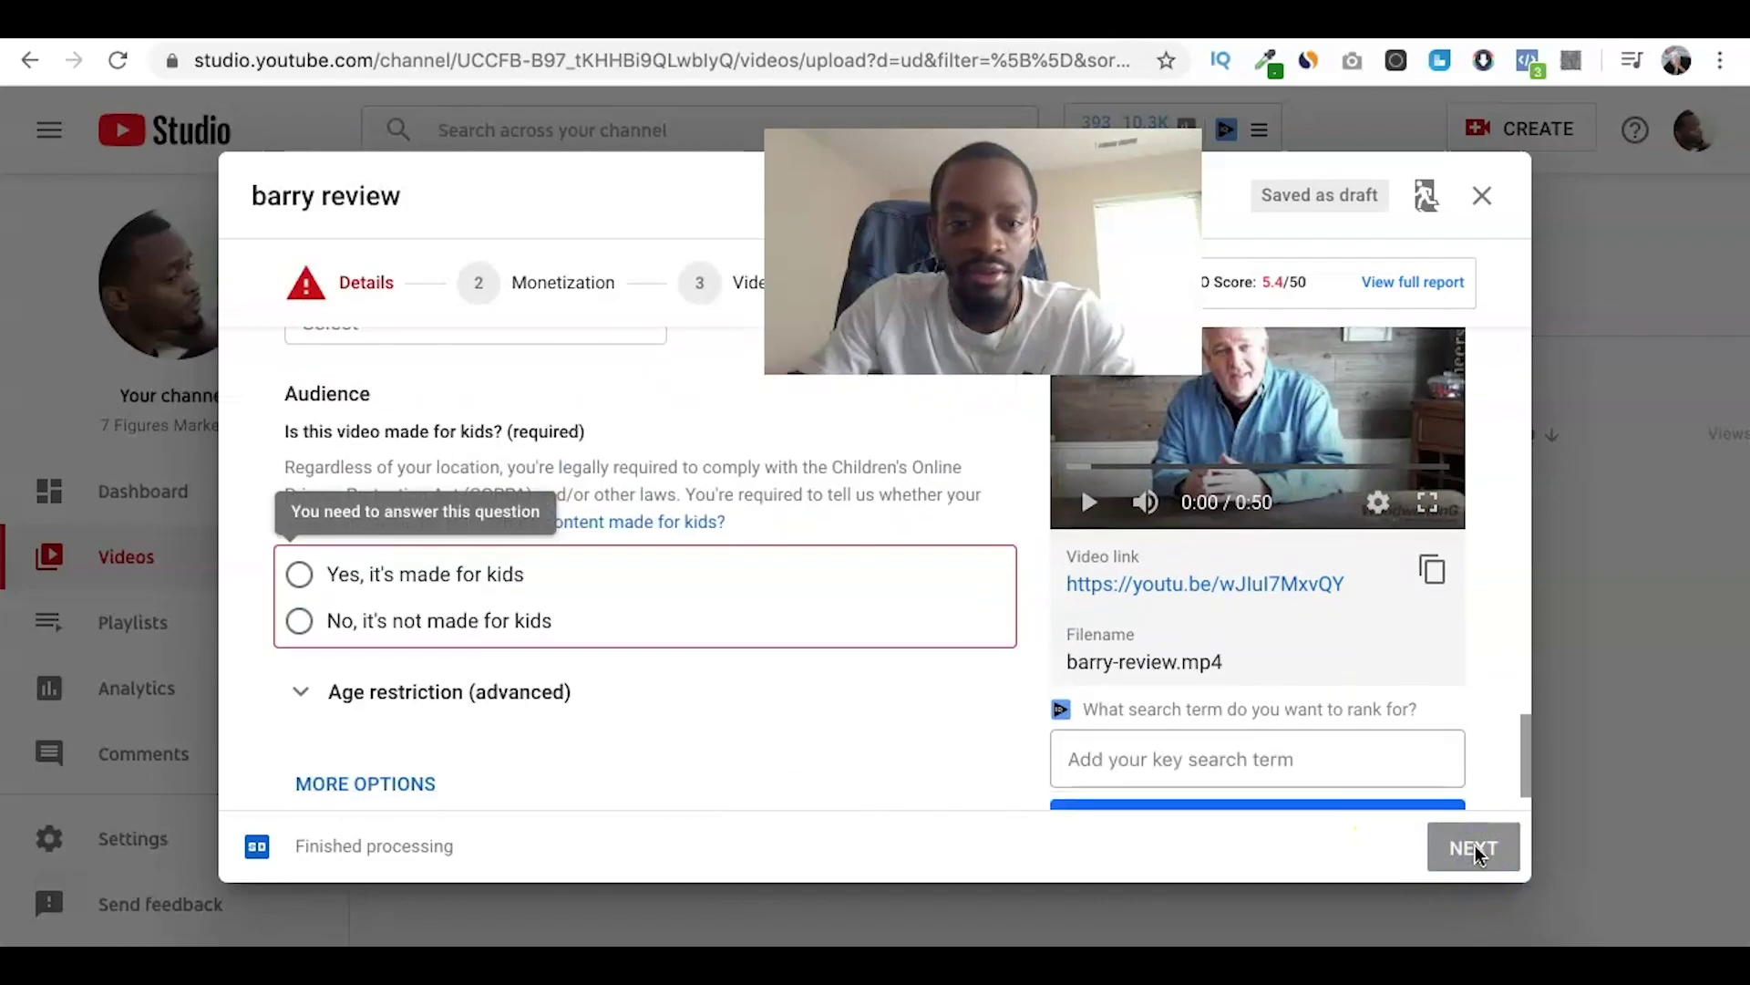
left_click(447, 629)
scroll(488, 697, "down", 1)
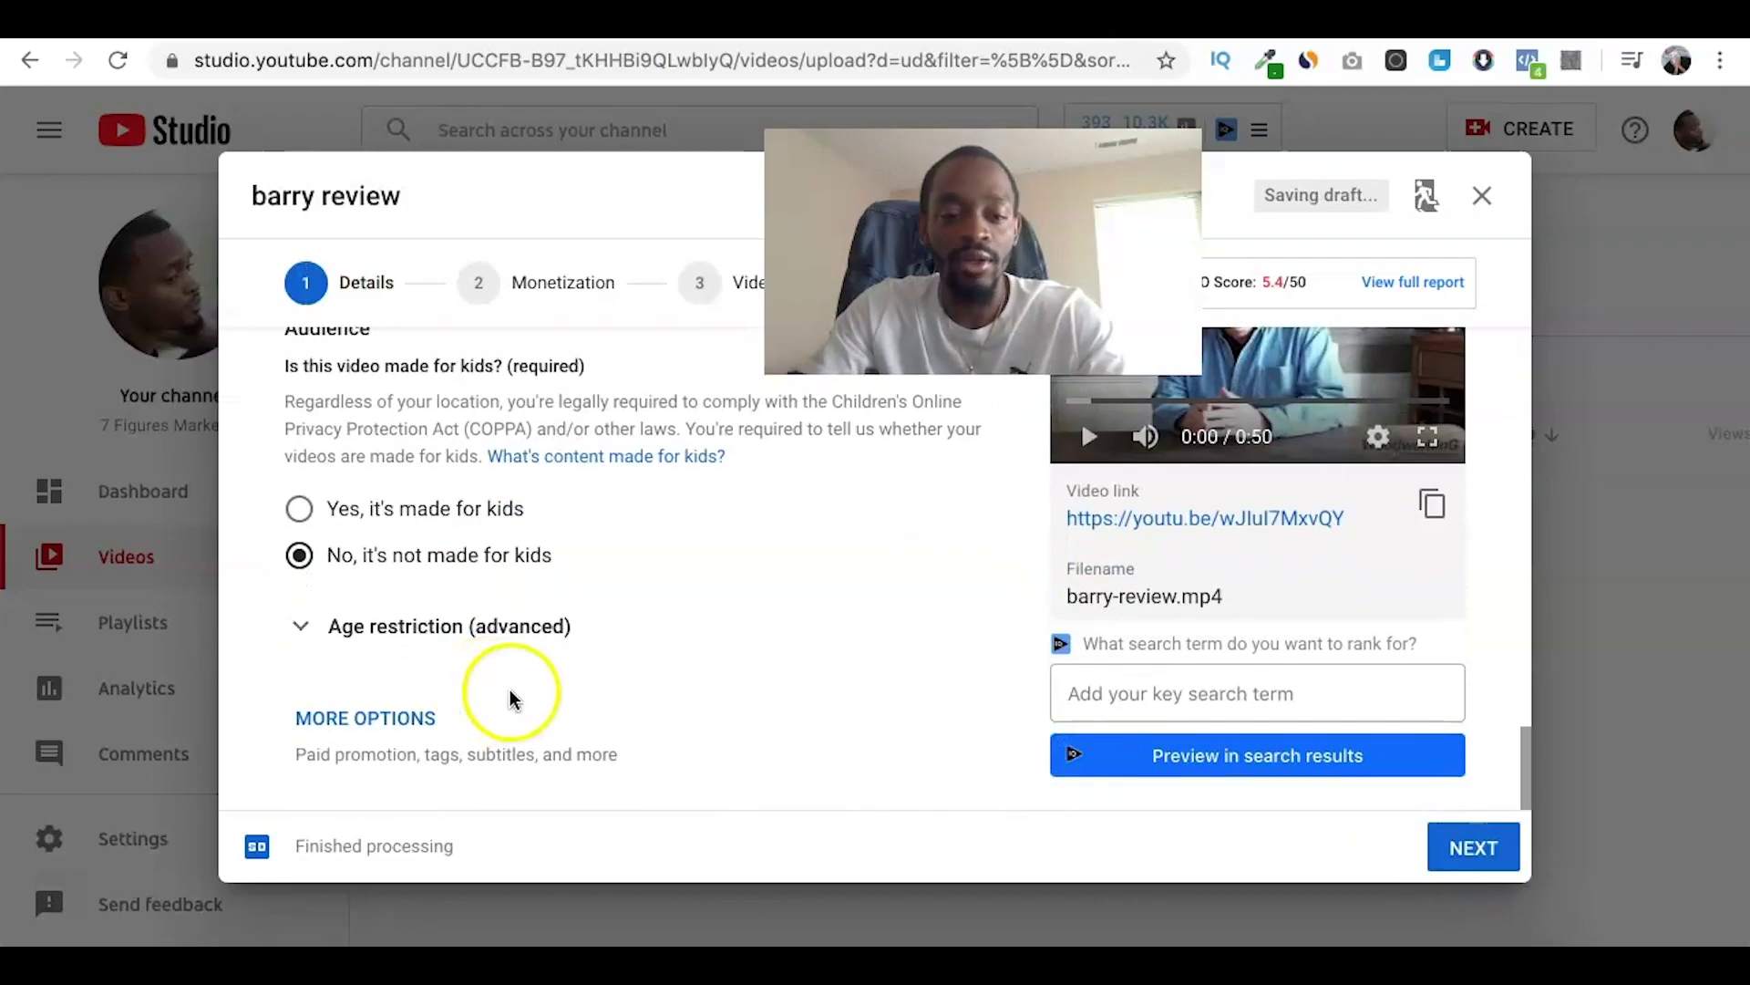
left_click(1455, 844)
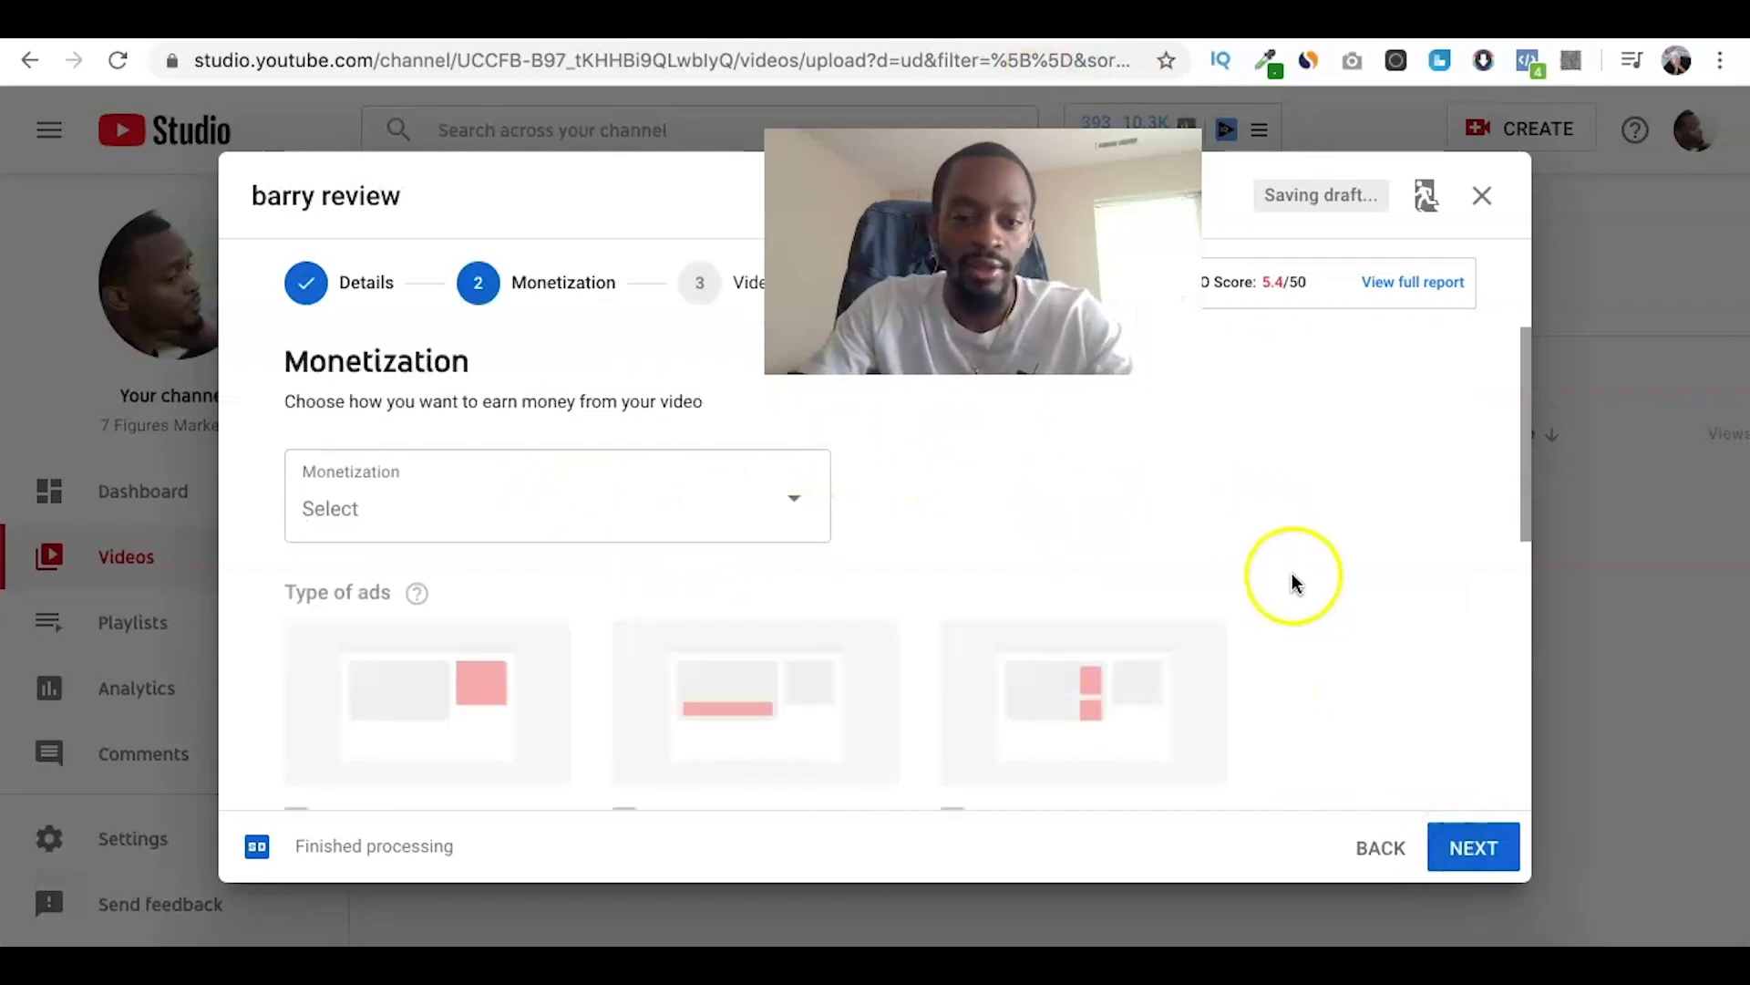
Turn monetization off for the barry review video and save it with unlisted visibility.
left_click(806, 506)
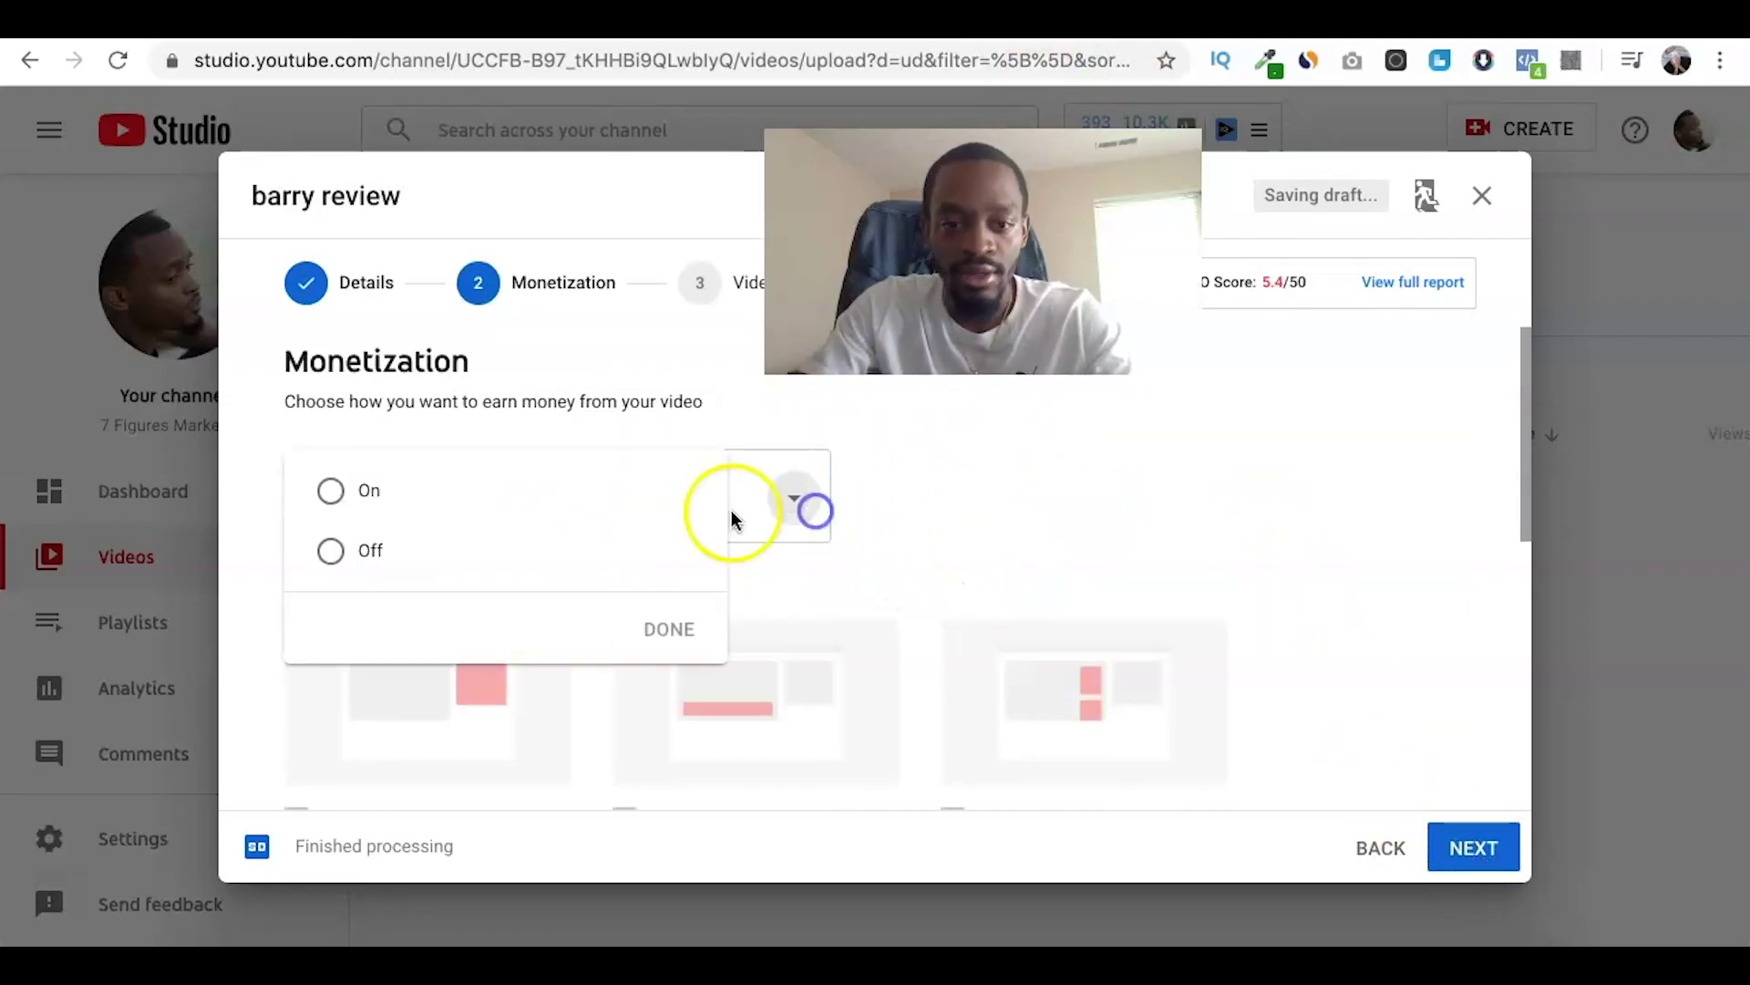
left_click(374, 552)
left_click(668, 628)
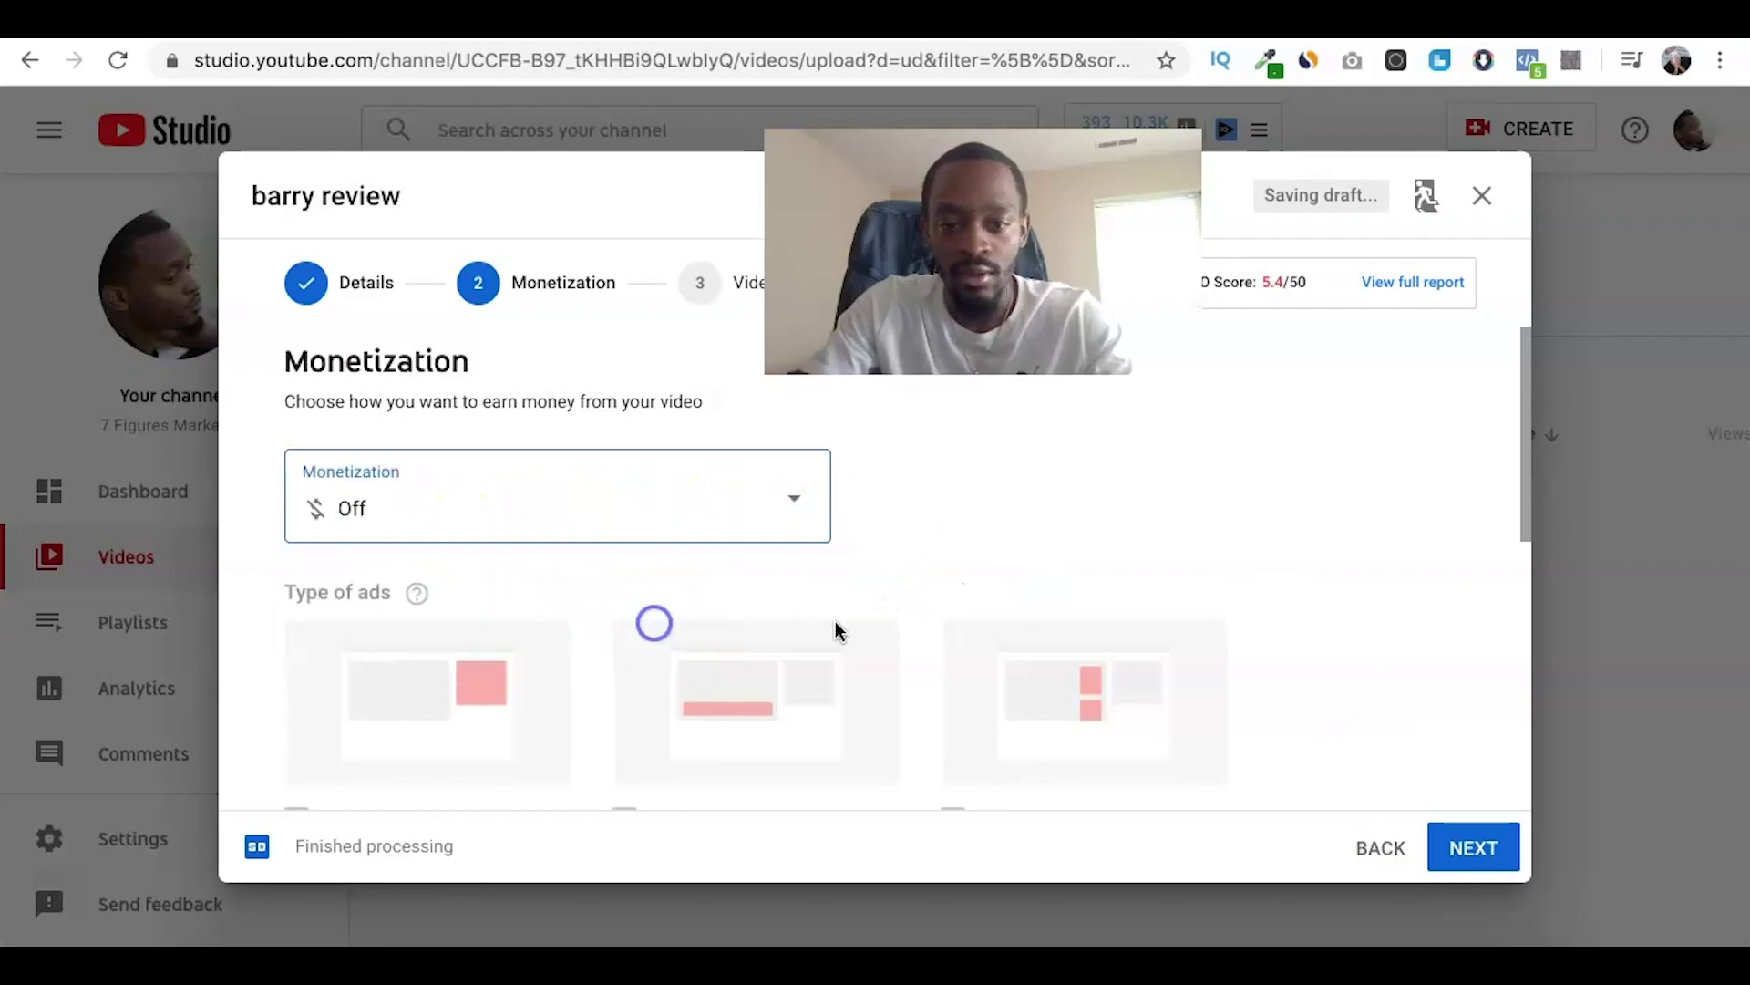
left_click(1481, 839)
left_click(1483, 844)
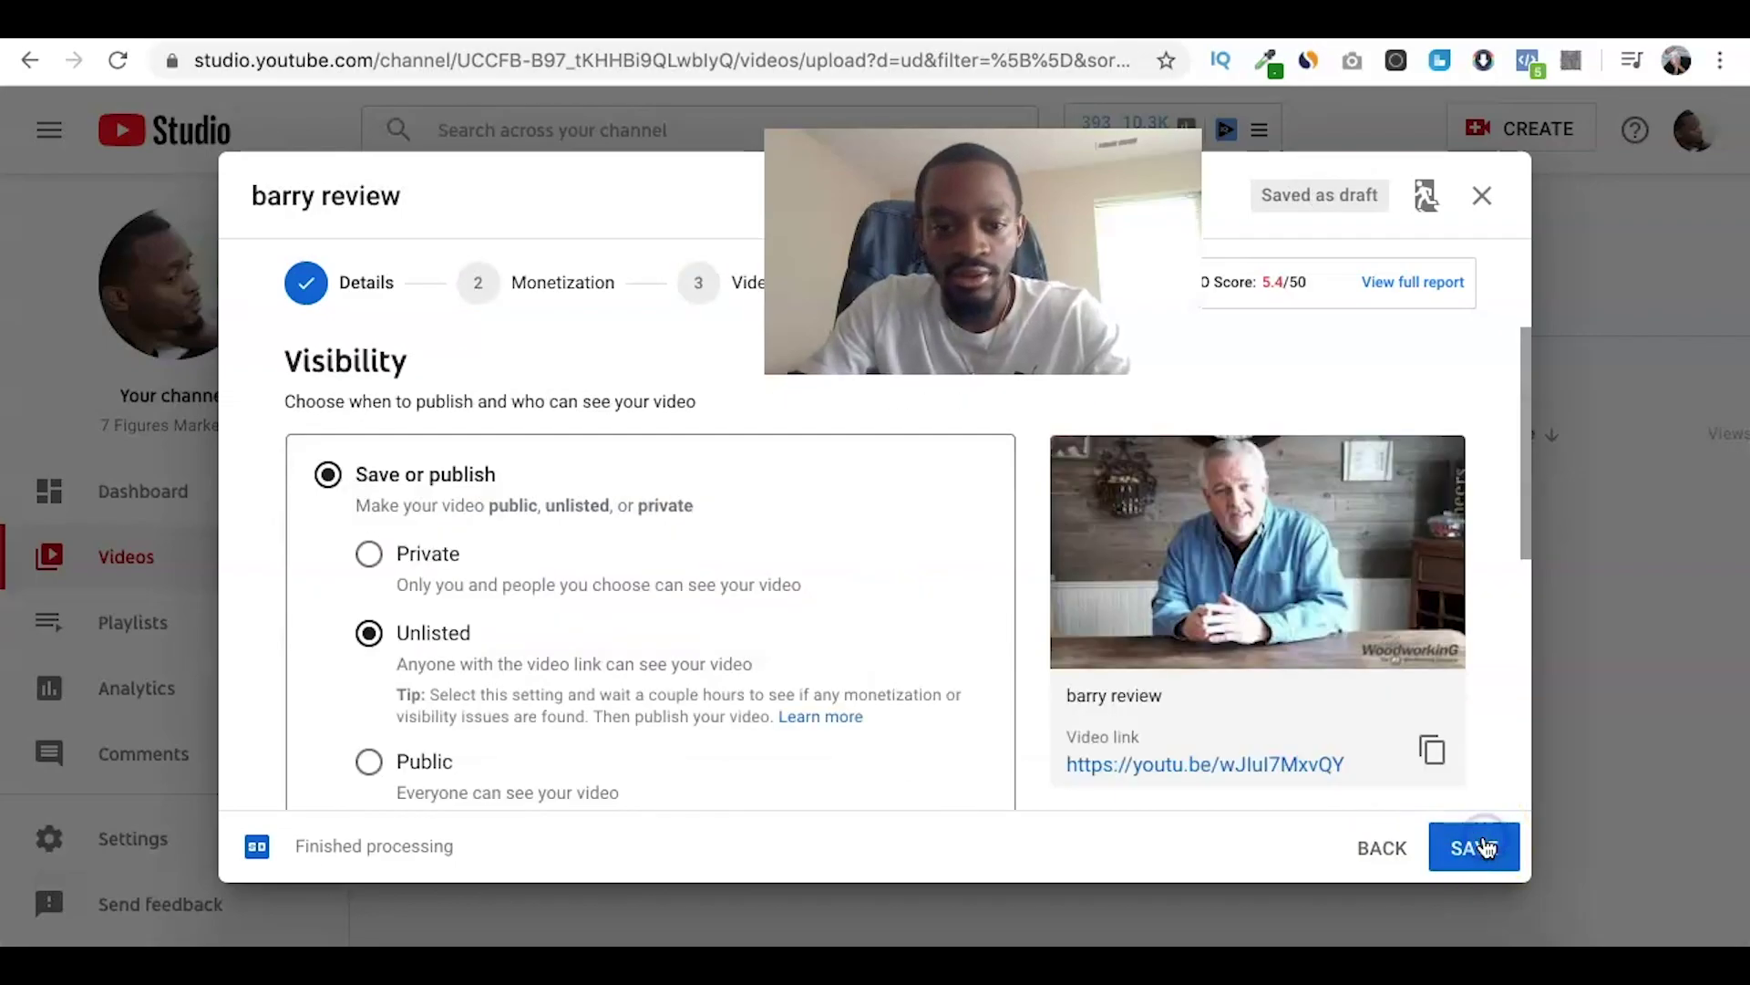
scroll(1063, 604, "down", 2)
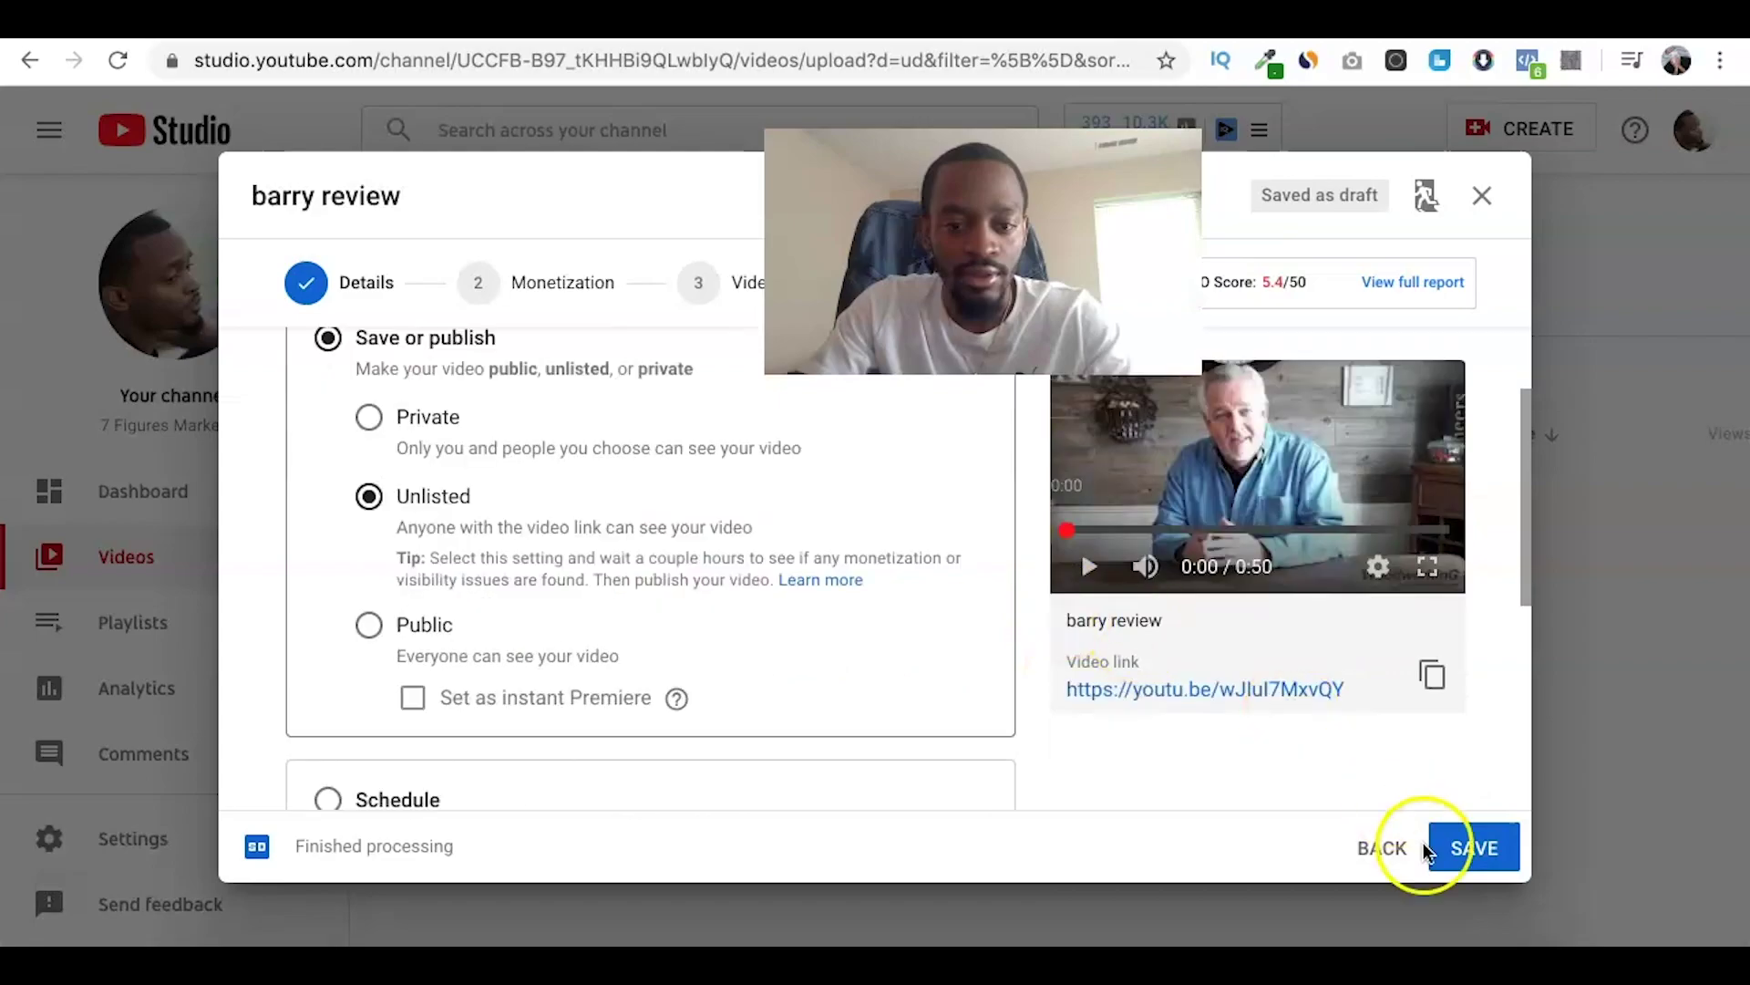
left_click(1481, 850)
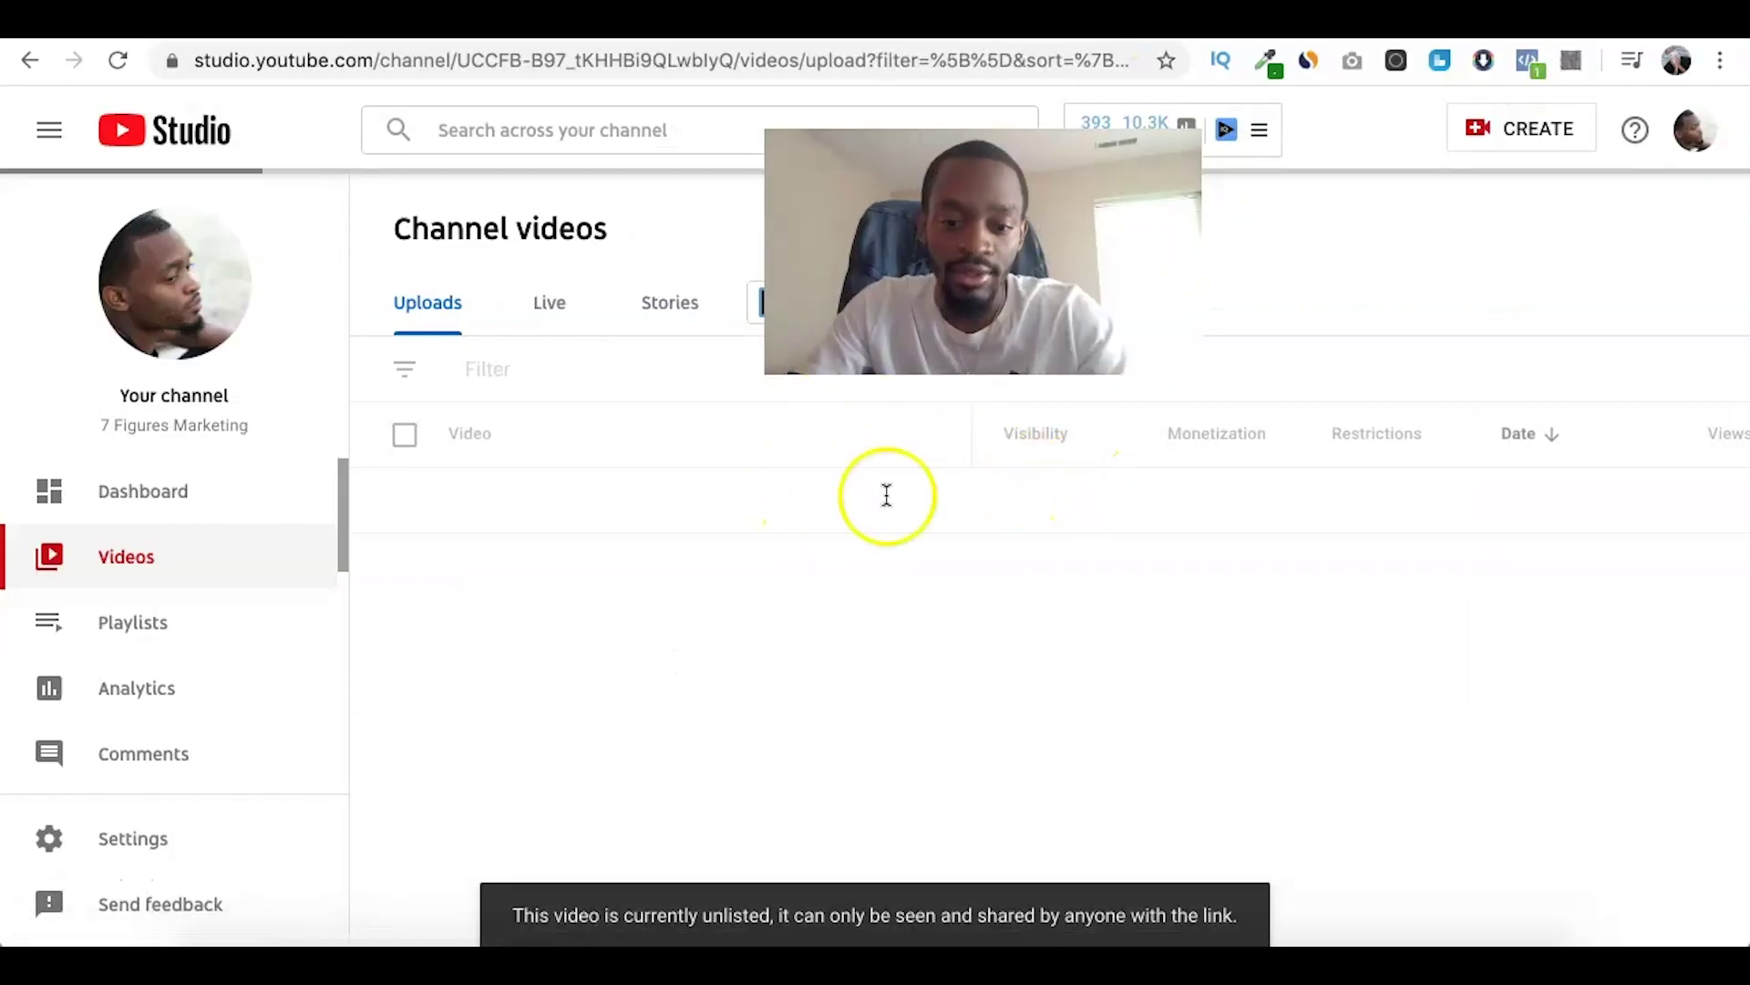
left_click(1062, 524)
left_click(1732, 680)
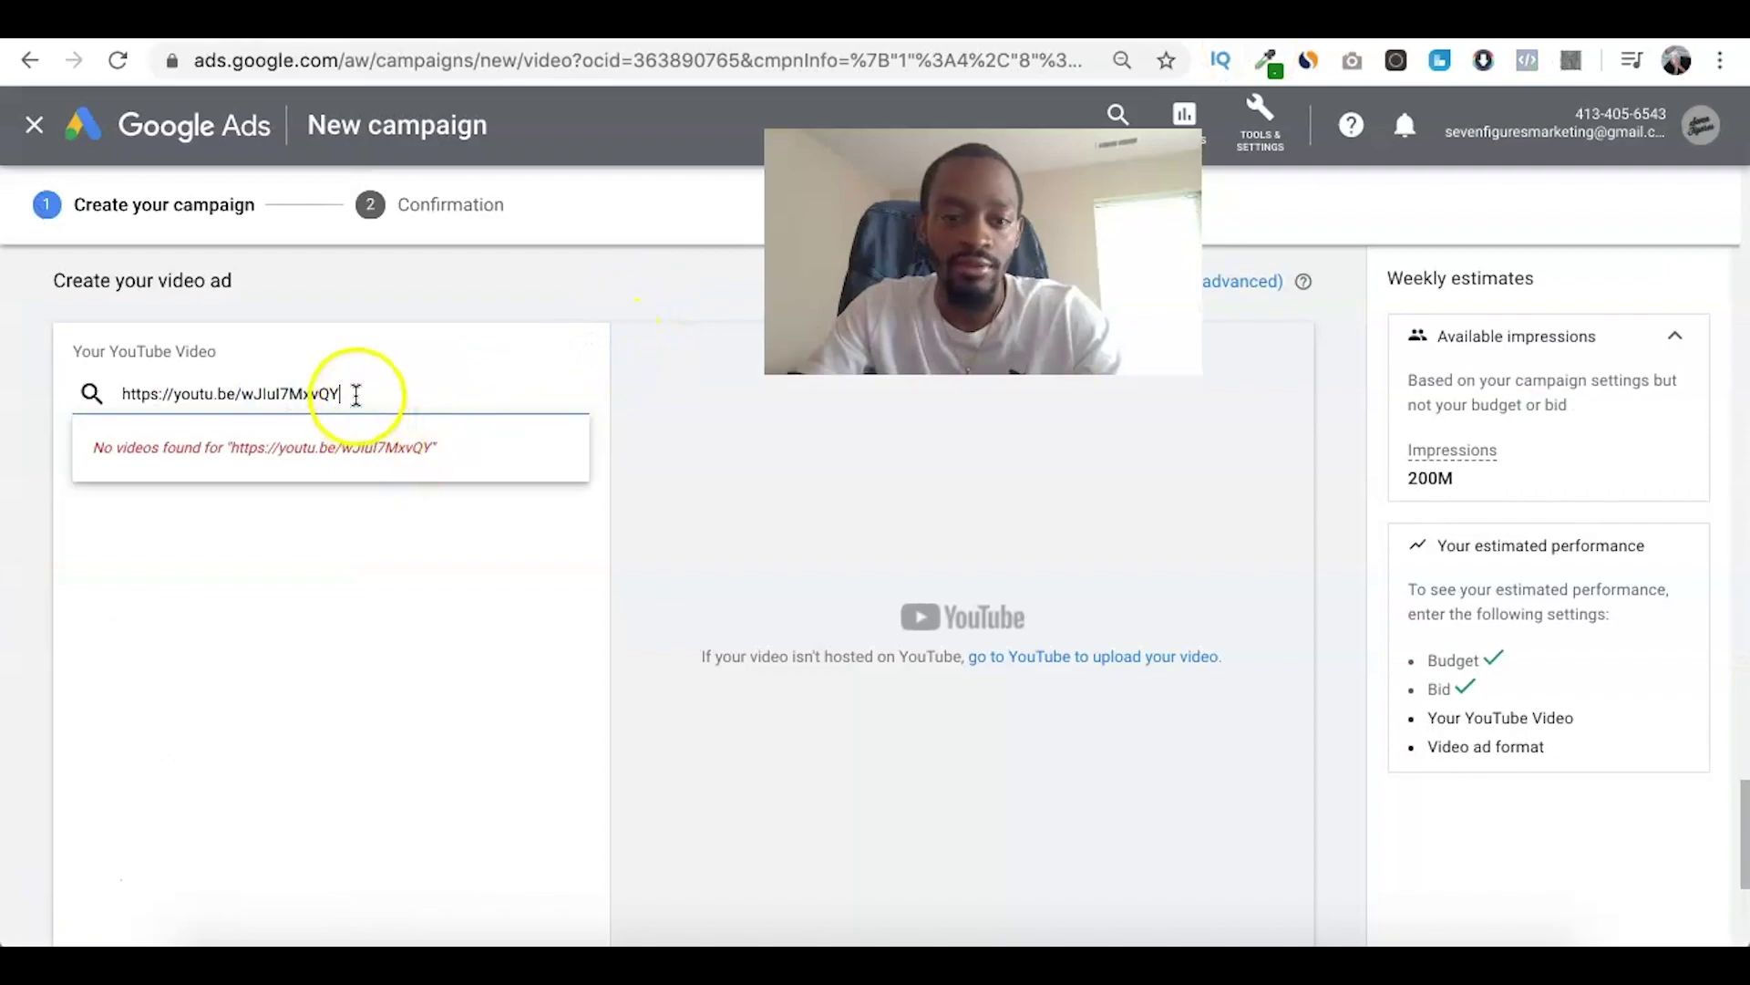
In Google Ads, reload the new campaign page and add the barry review video by its link as a skippable in-stream ad.
left_click(357, 395)
key("ctrl+a")
key("BackSpace")
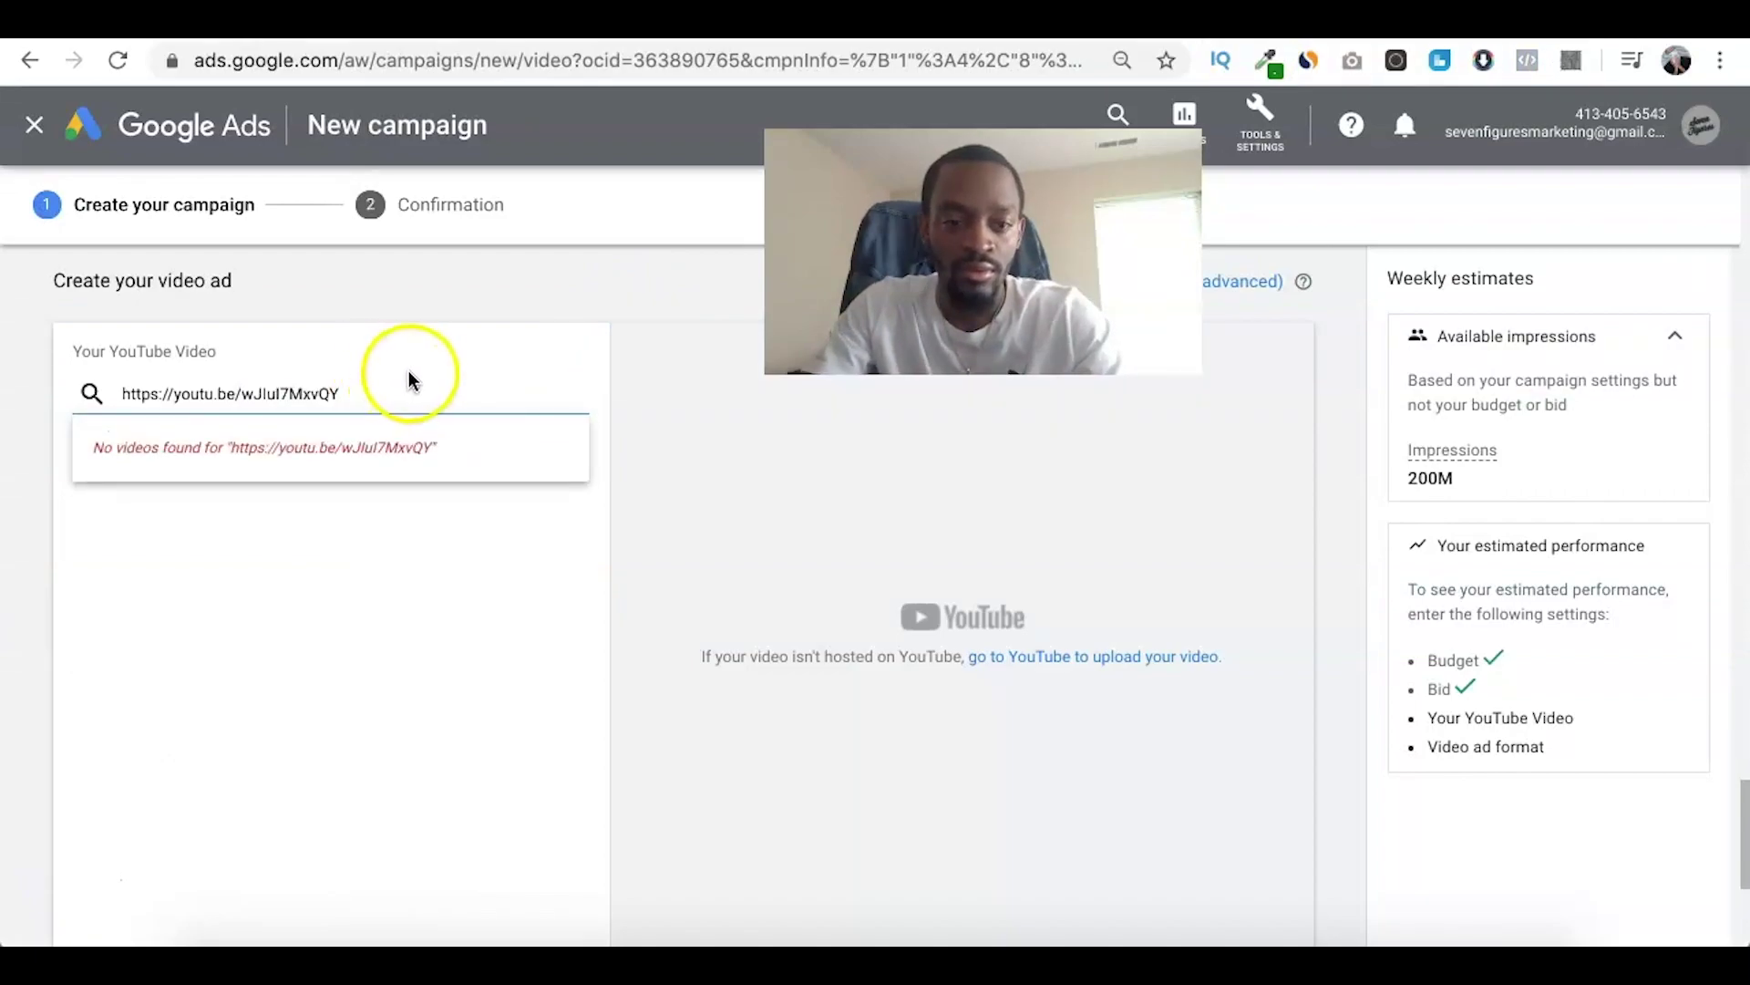
left_click(125, 69)
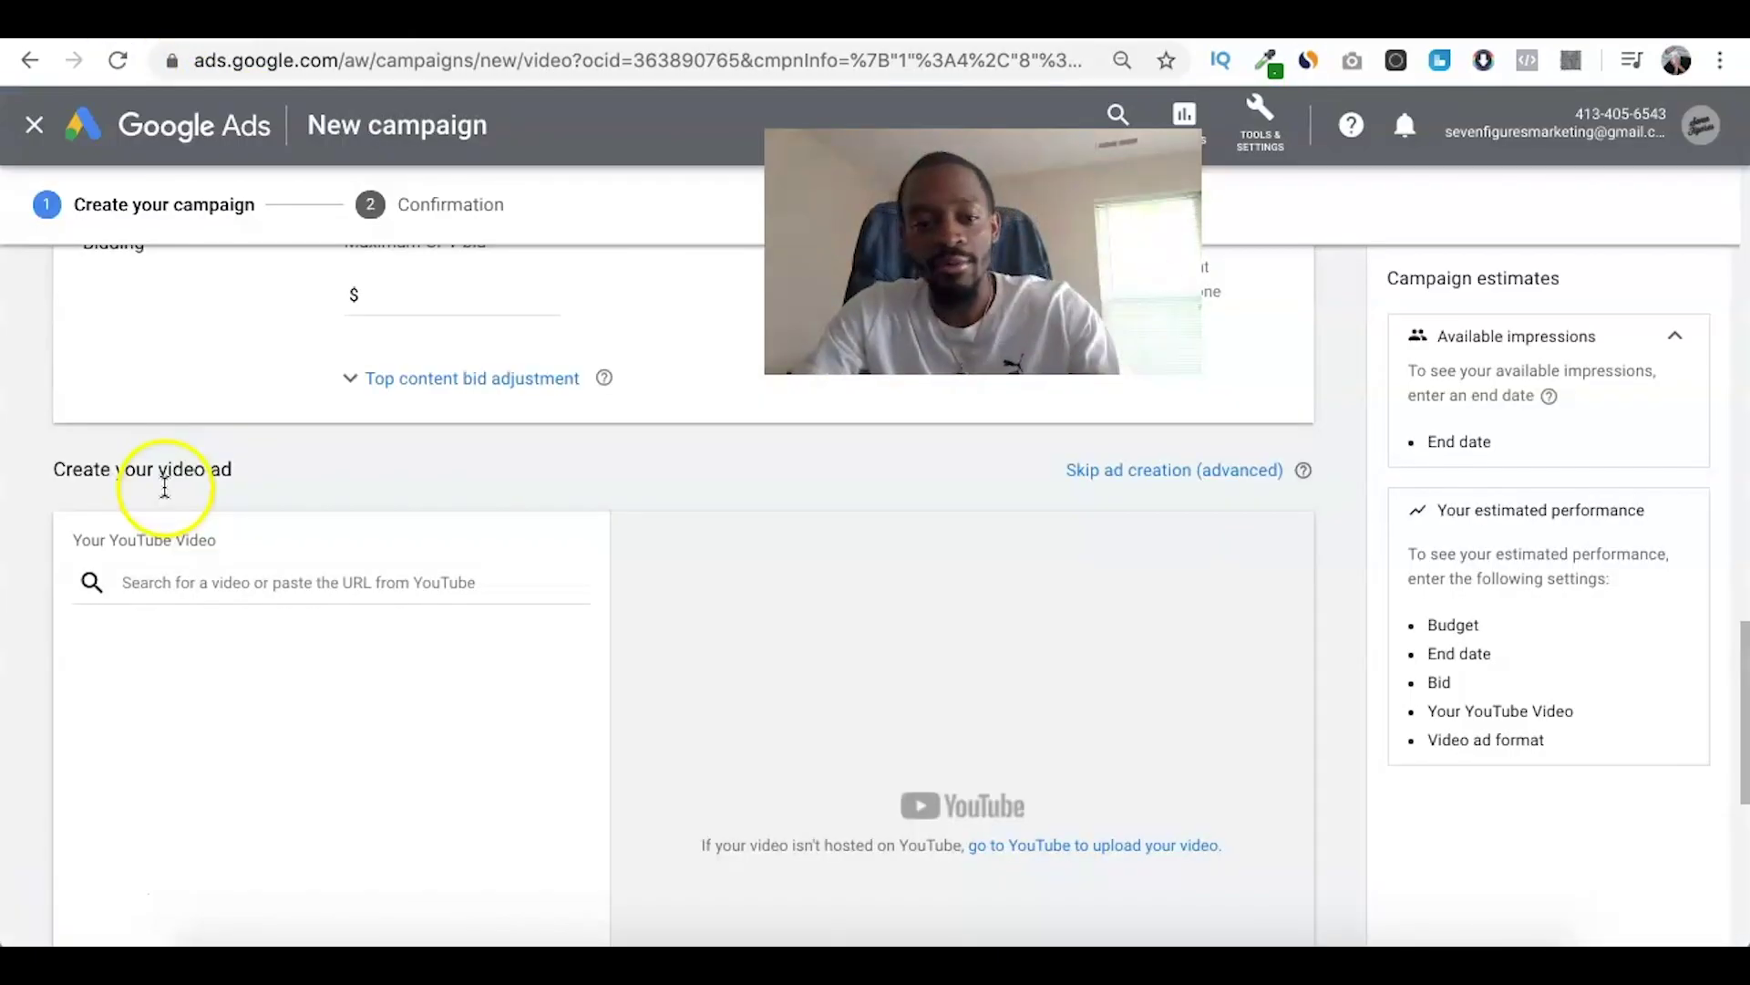
left_click(270, 583)
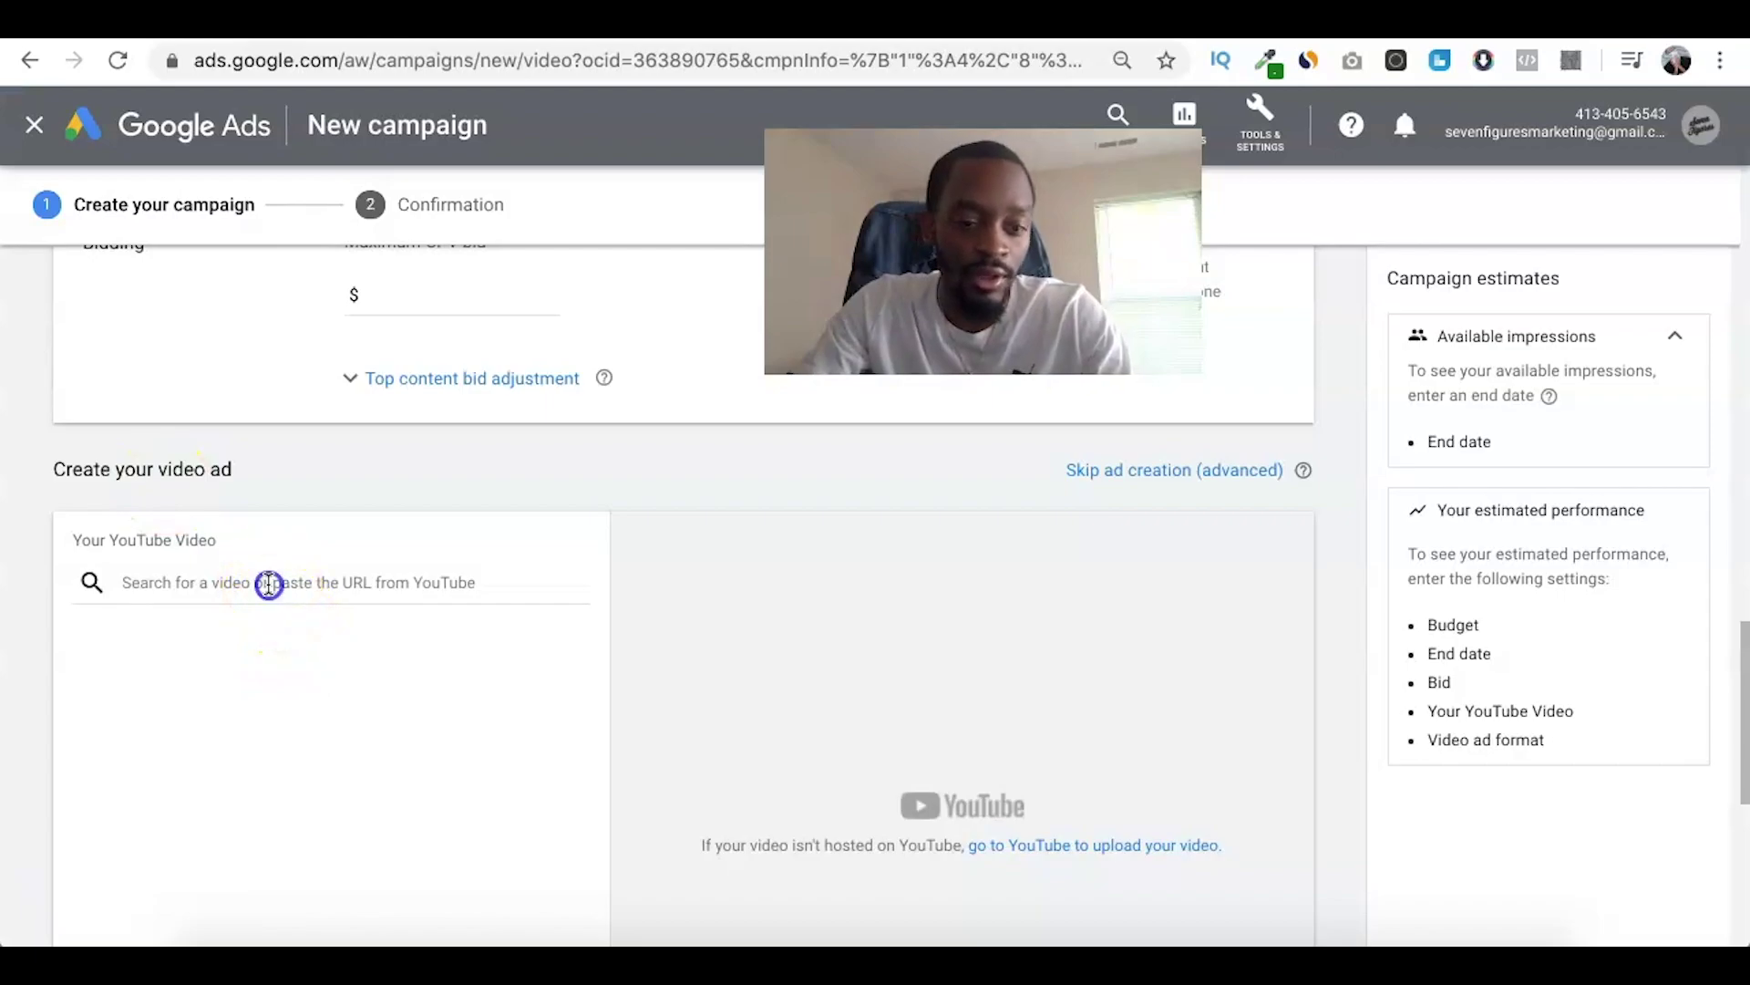
key("ctrl+v")
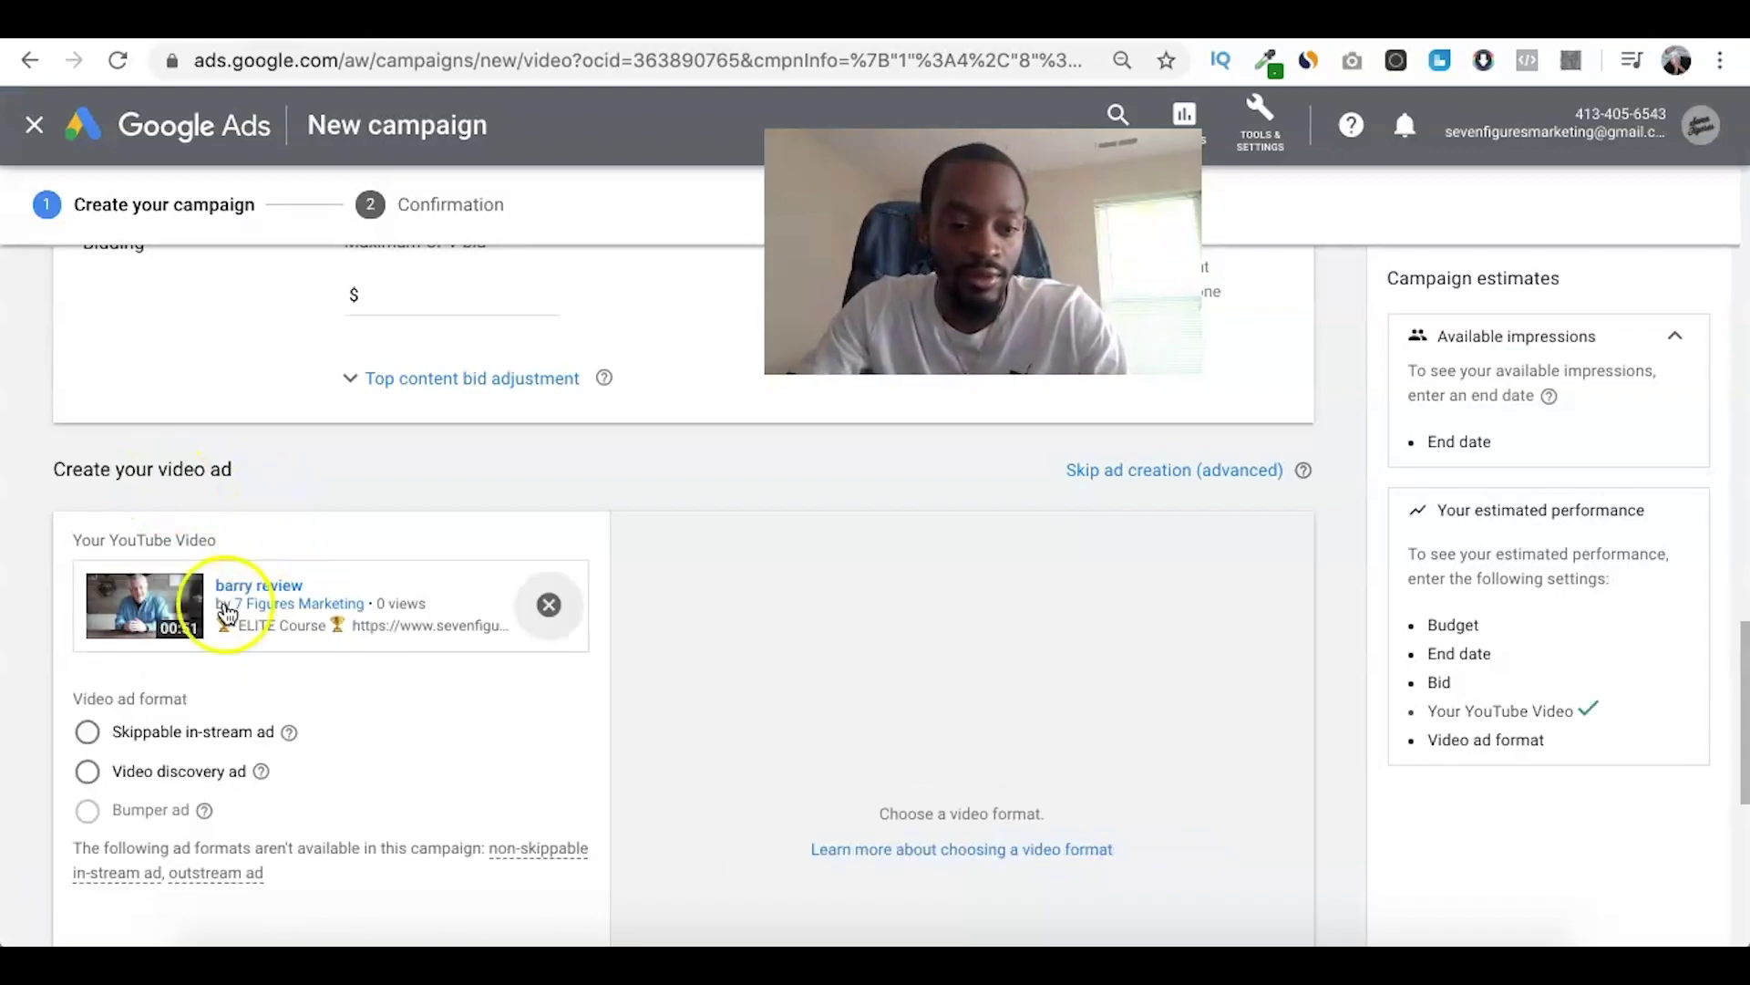
scroll(121, 644, "down", 2)
left_click(87, 562)
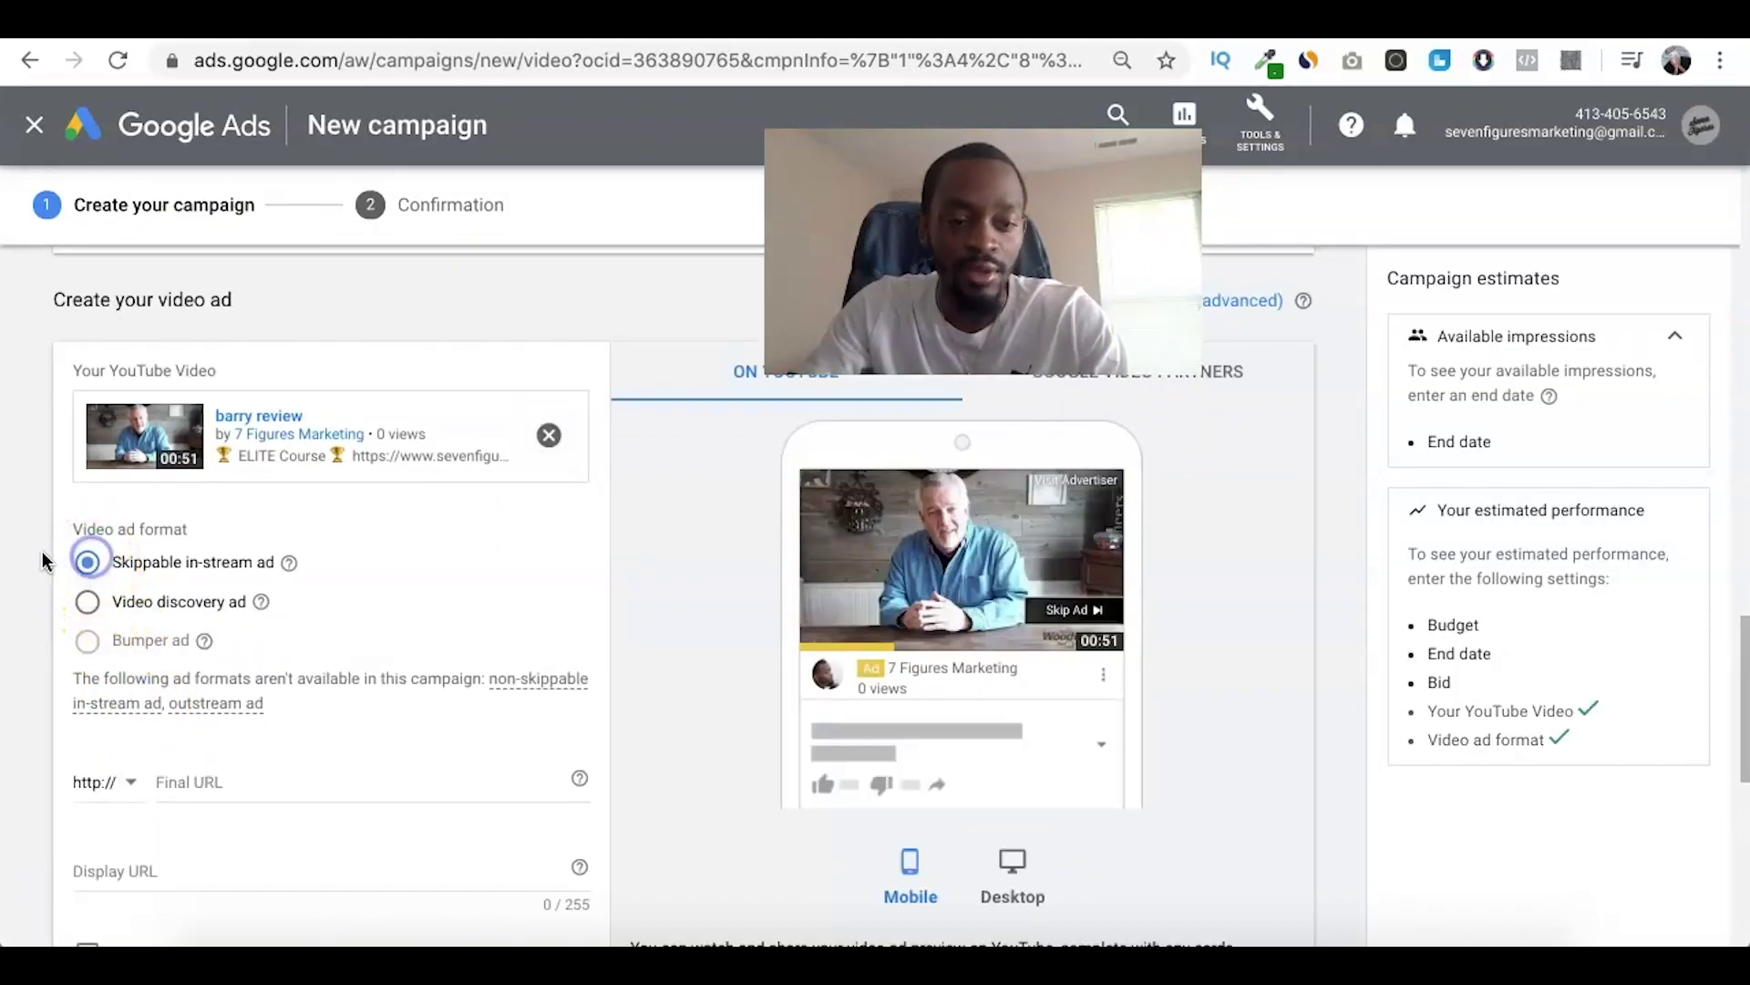
Copy the landing page address sevenfiguresmarketing.org/teds-woodworking from its browser tab and paste it as the video ad's final URL.
scroll(41, 556, "down", 3)
left_click(192, 536)
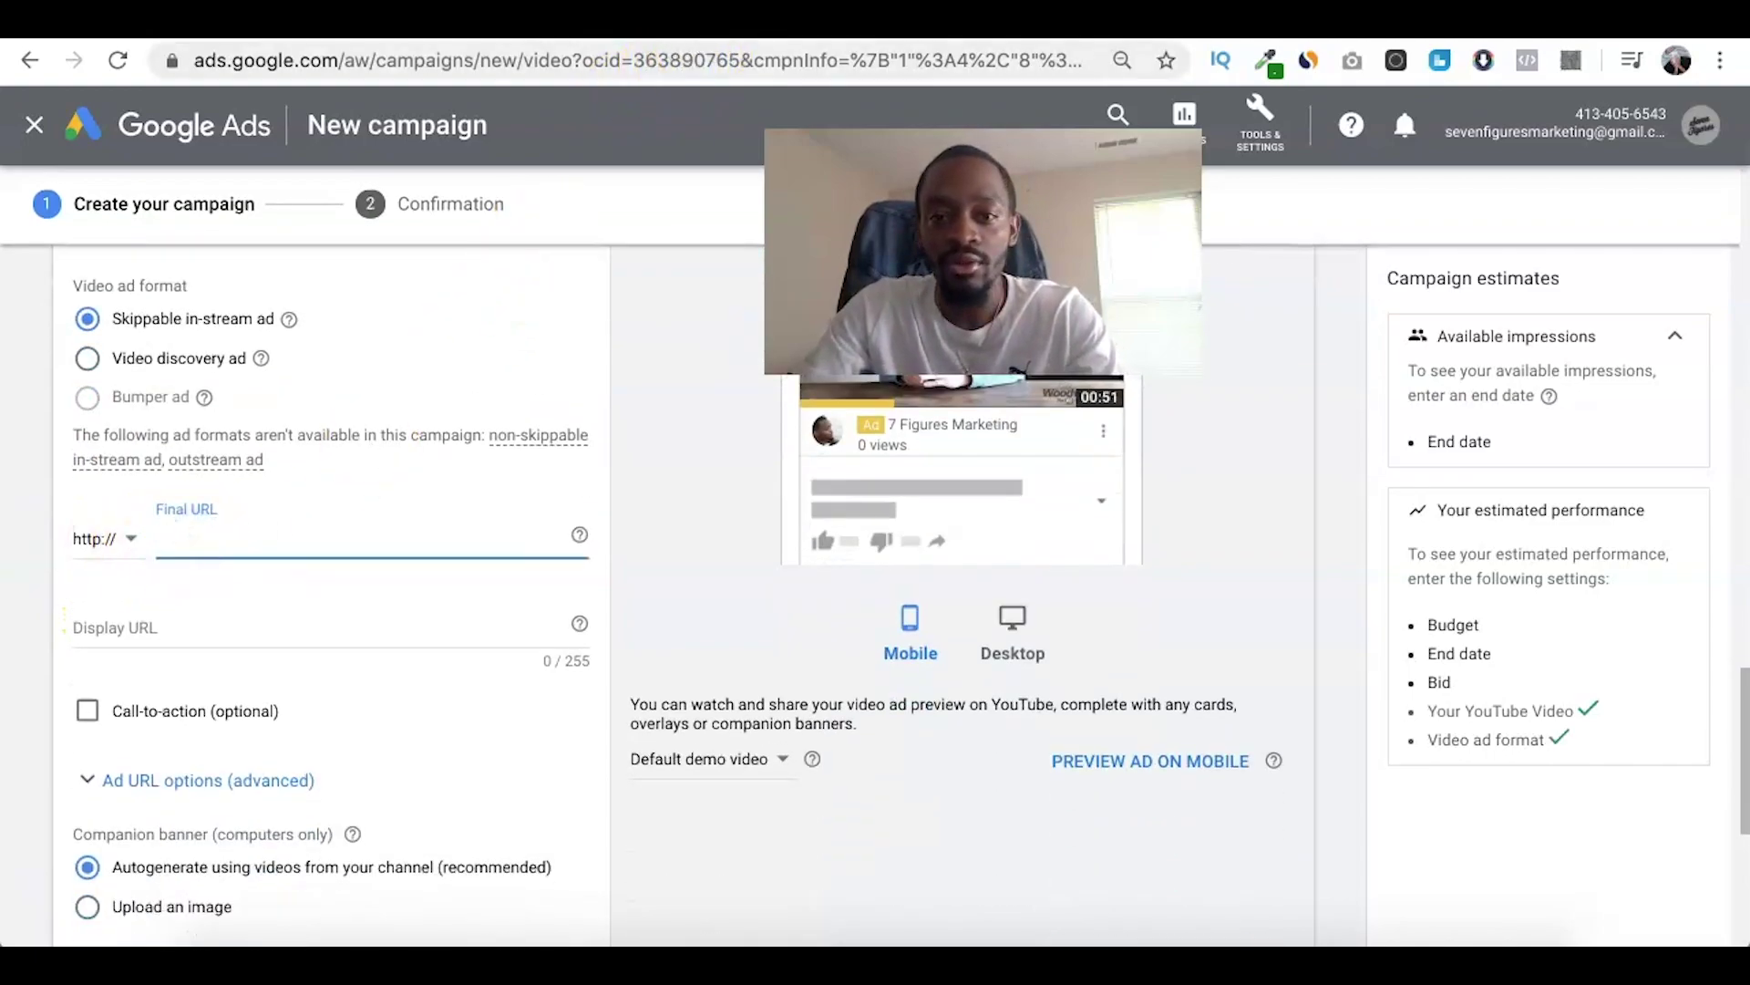
key("ctrl+Tab")
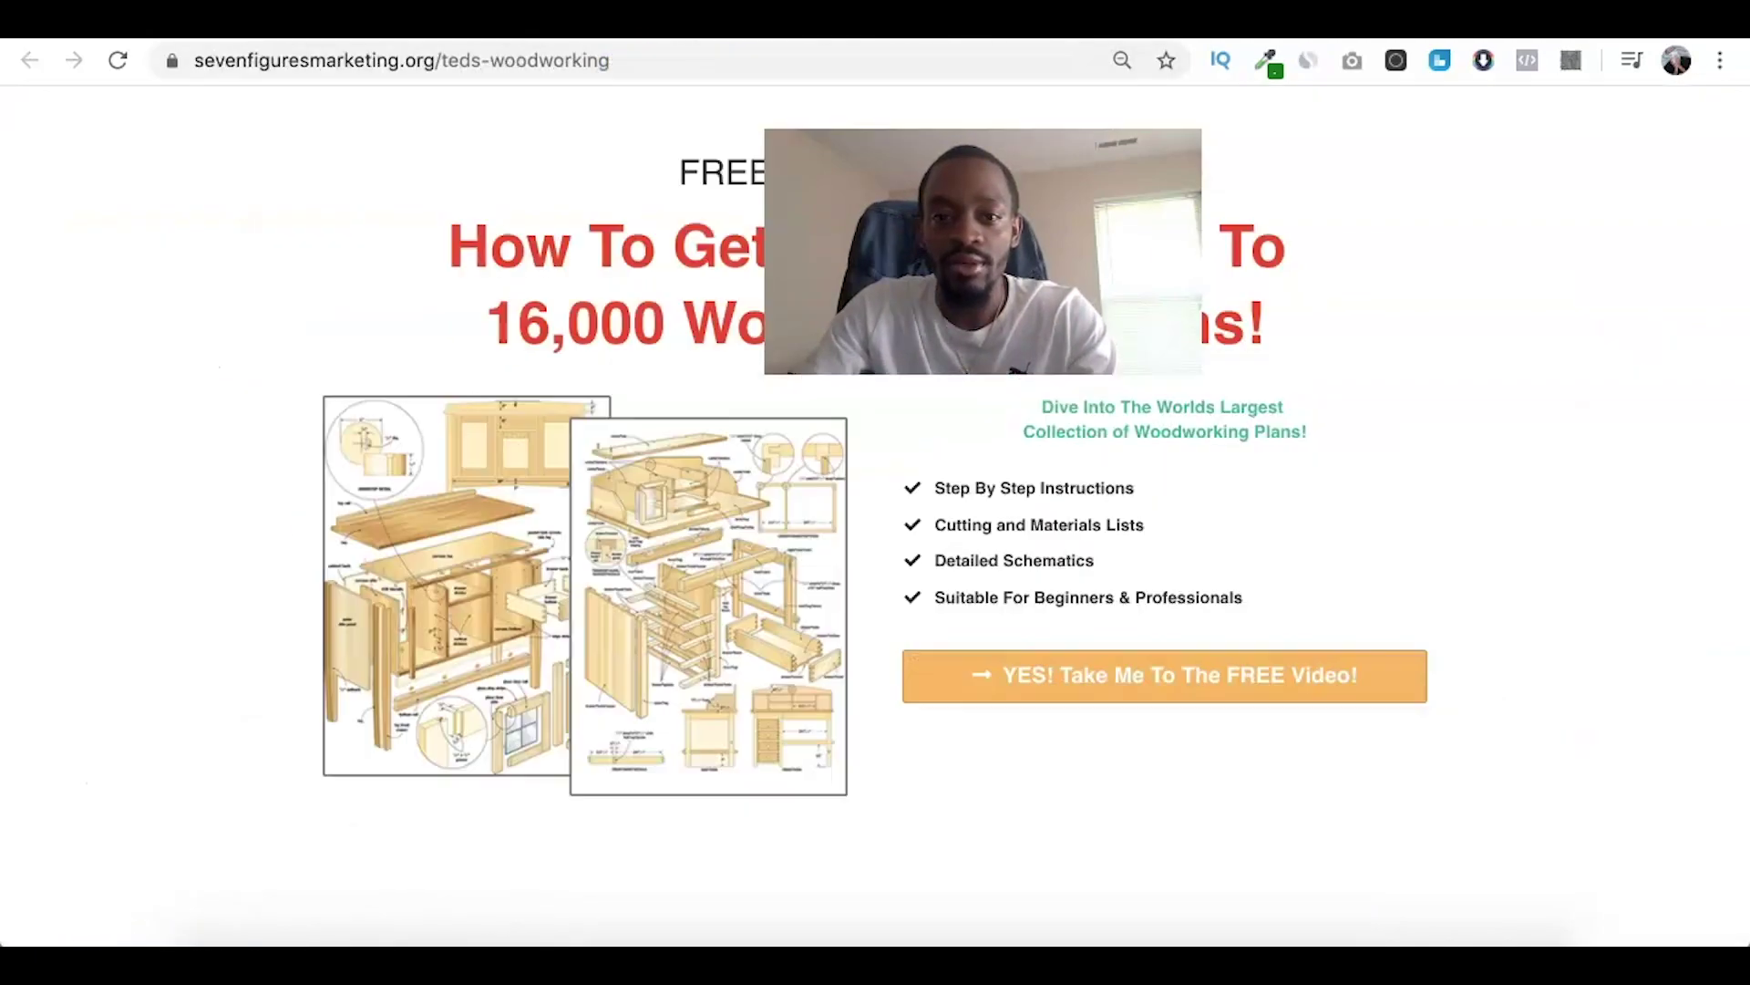
left_click(787, 57)
key("ctrl+c")
key("ctrl+shift+Tab")
key("ctrl+v")
left_click(86, 623)
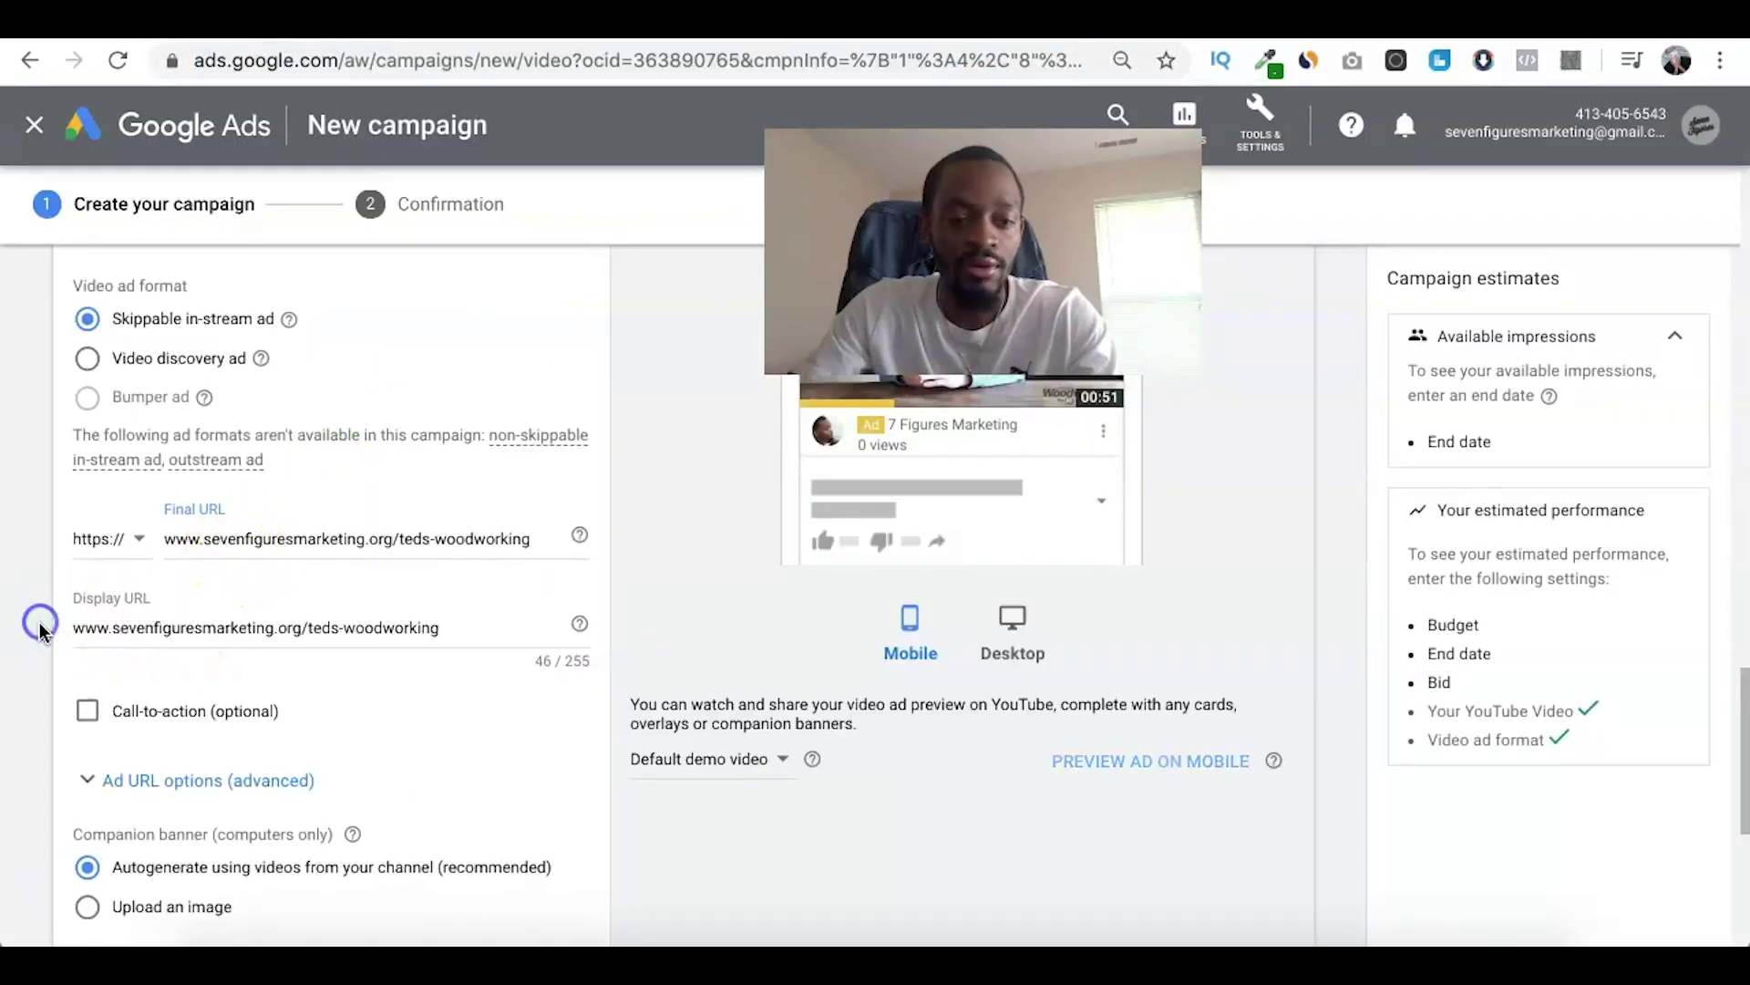
Enable the ad's optional call-to-action and set its text to "Learn More".
scroll(33, 686, "down", 3)
left_click(87, 584)
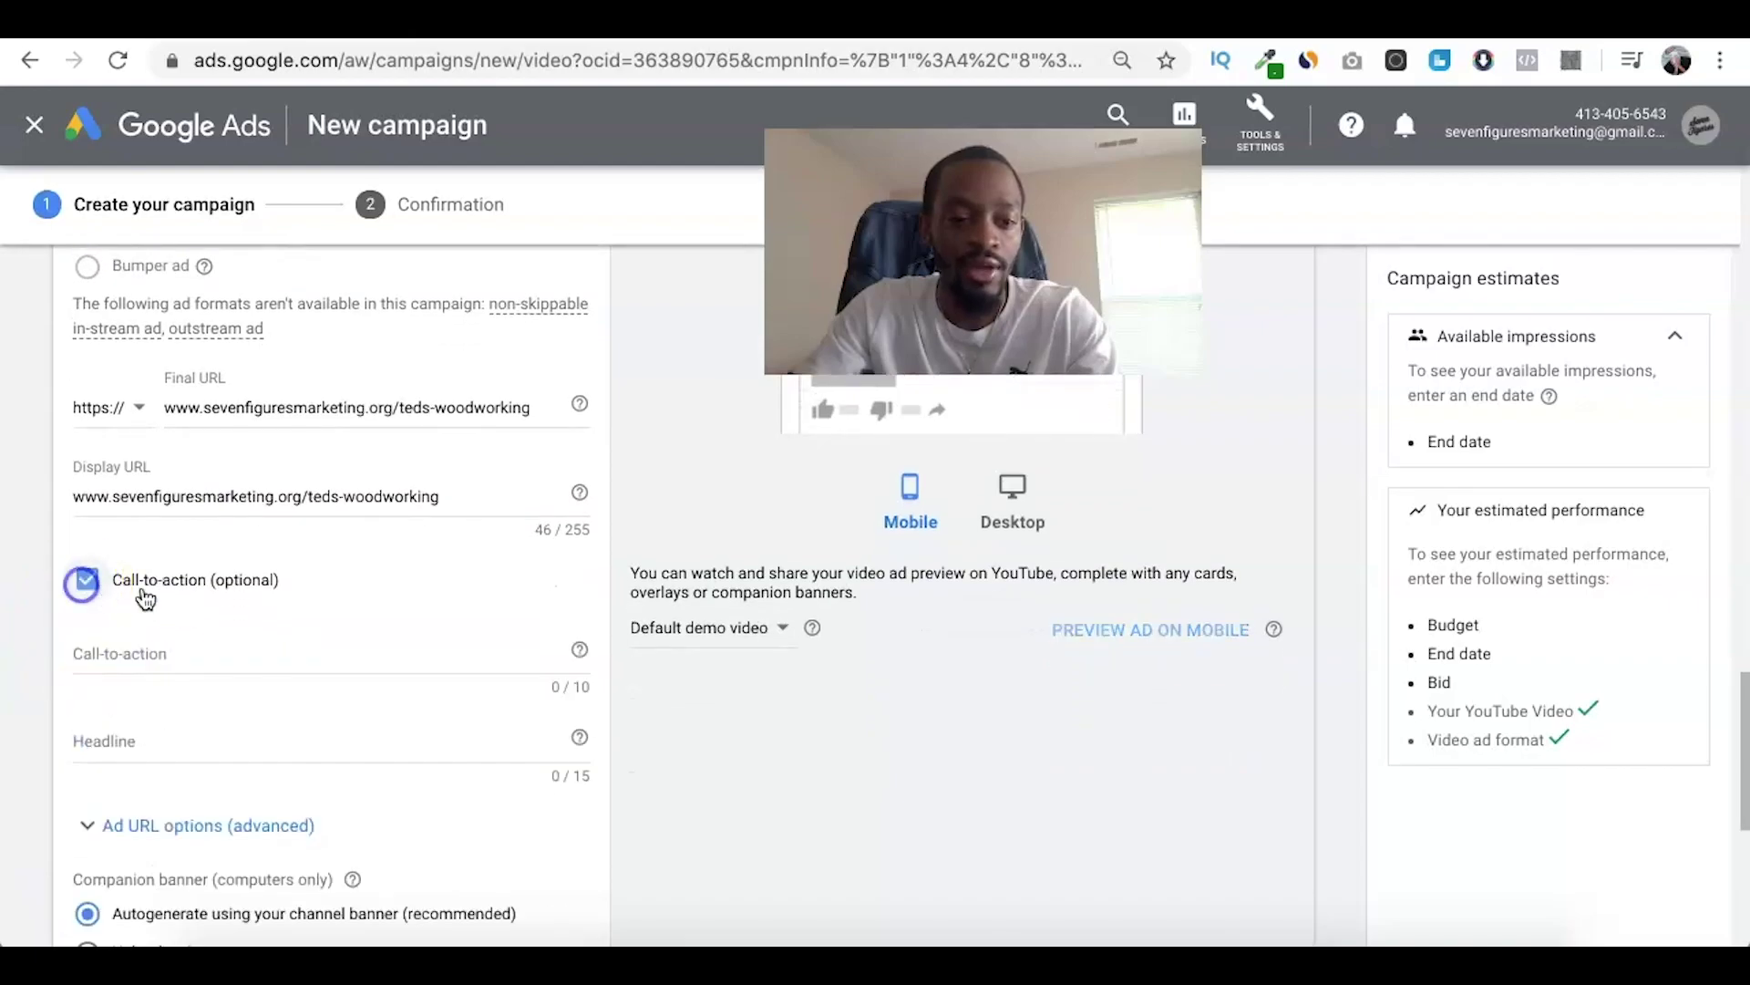
left_click(171, 651)
type("Learn More")
Write a call-to-action headline and shorten it to "16k Wood Plans" to fit the 15-character limit.
scroll(434, 662, "down", 2)
left_click(404, 665)
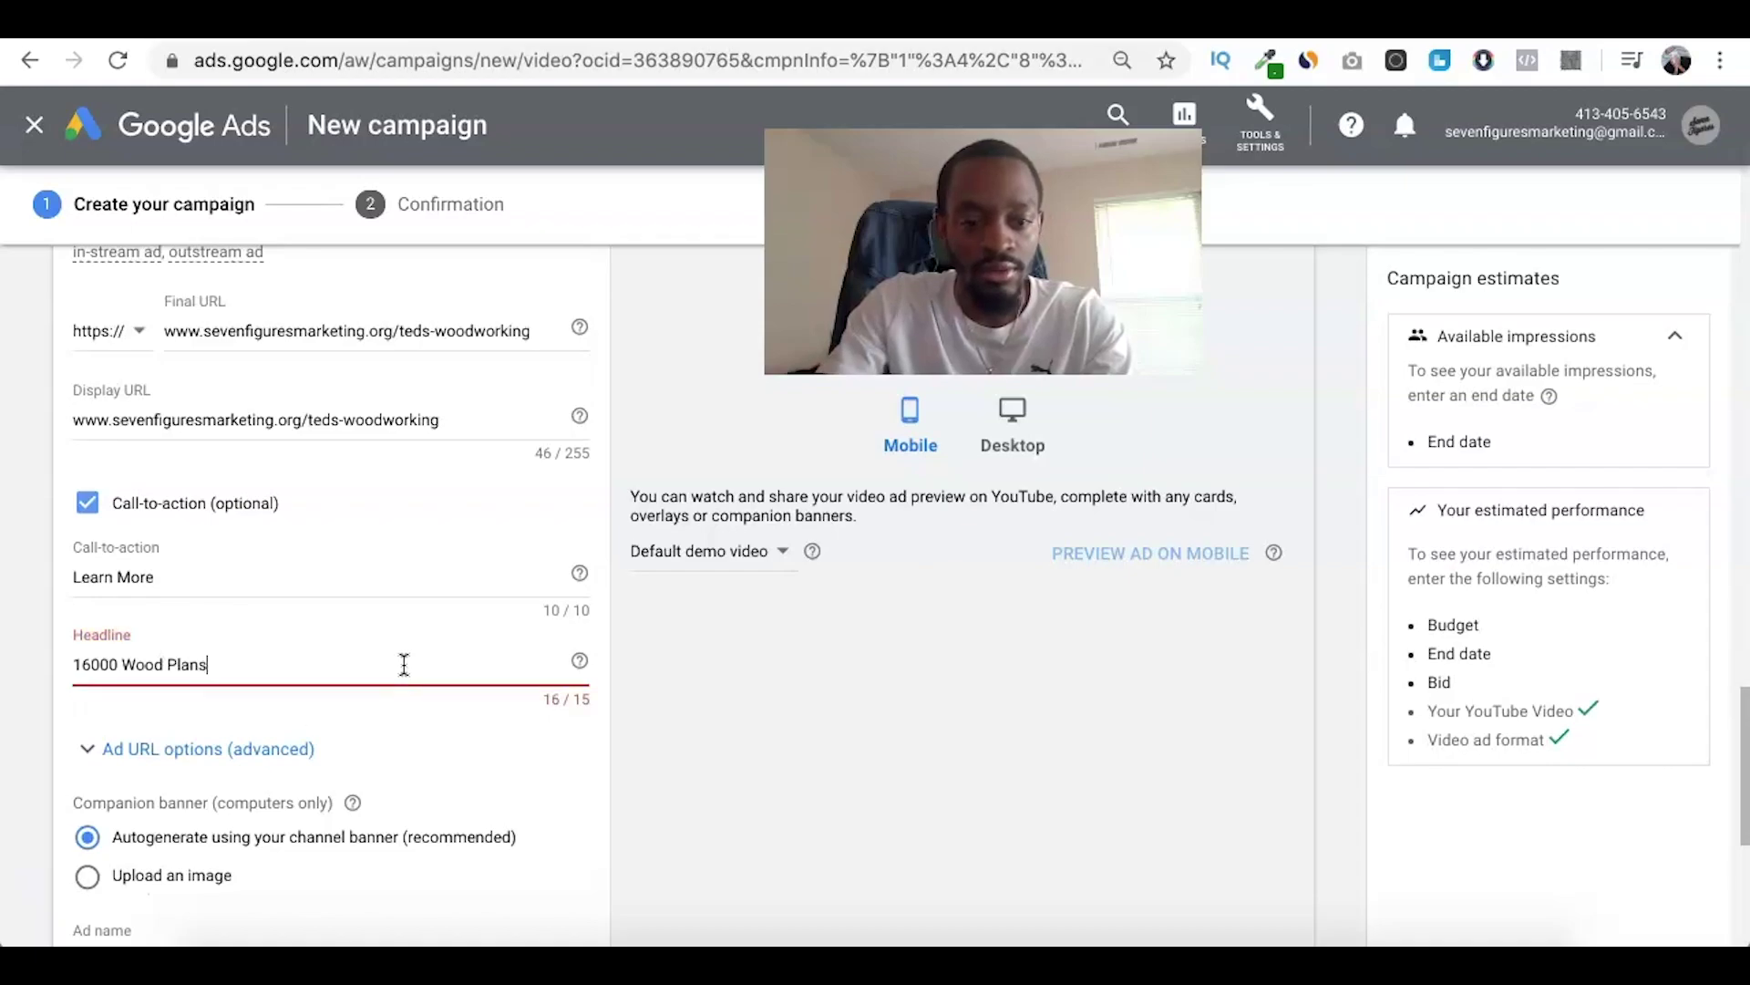
left_click(43, 667)
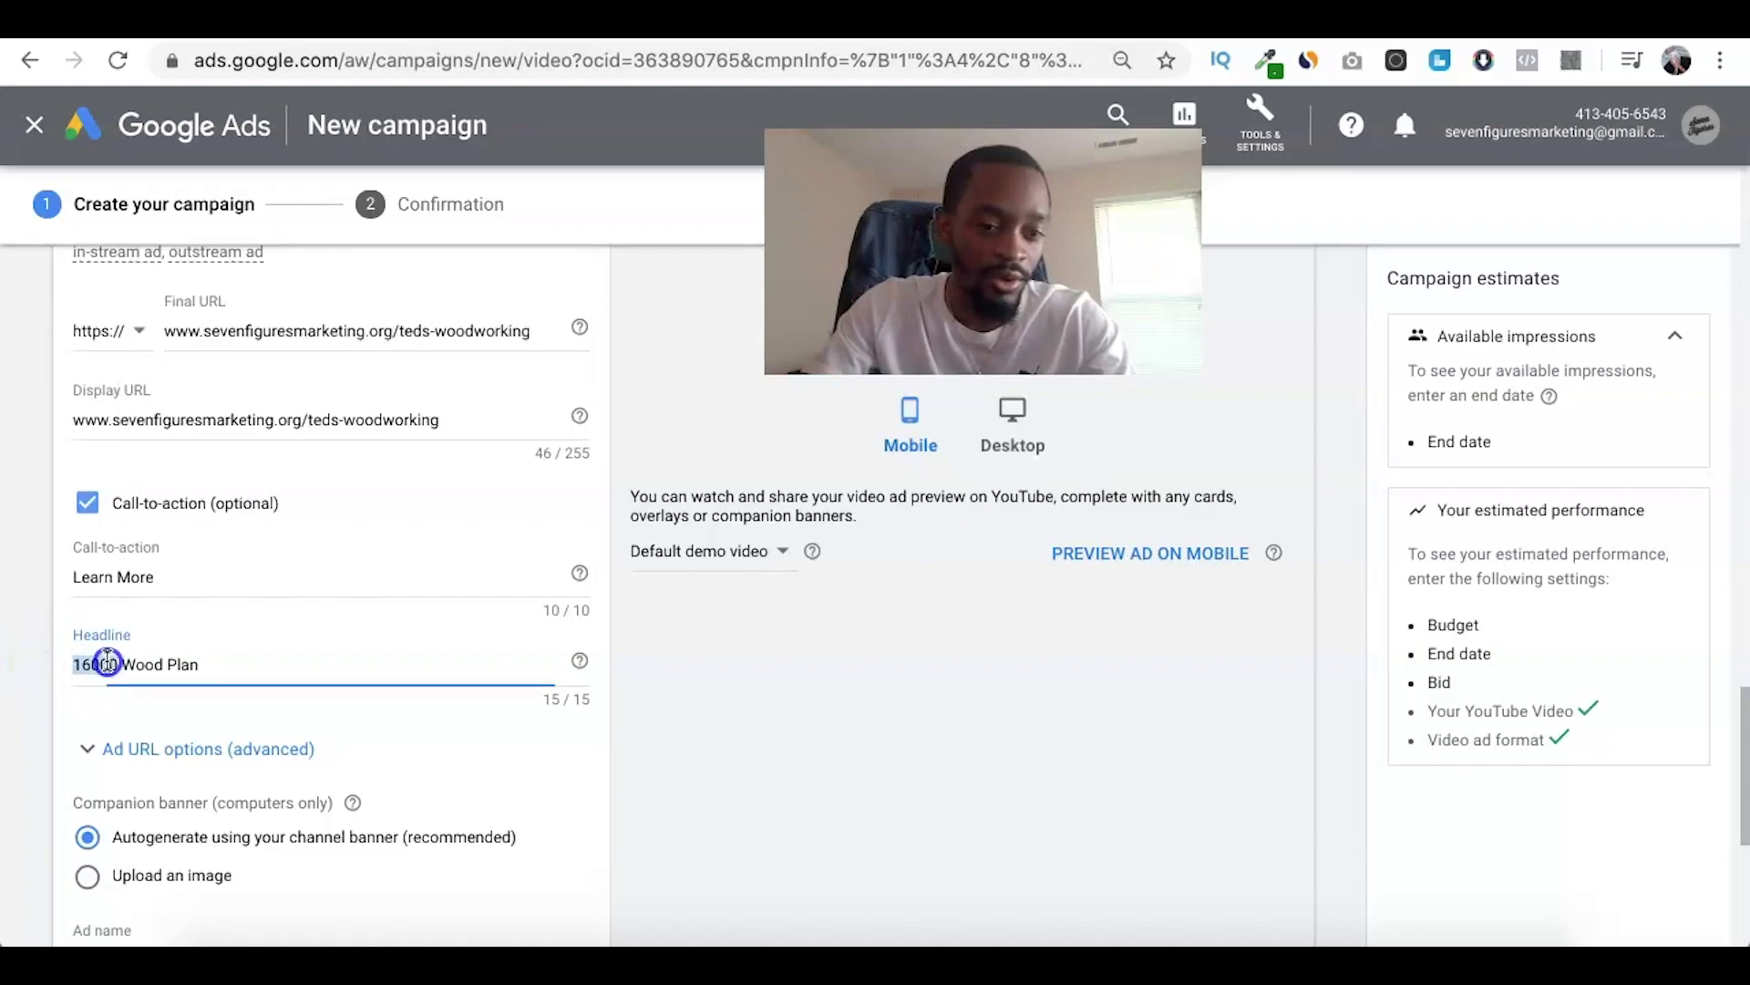
type("1")
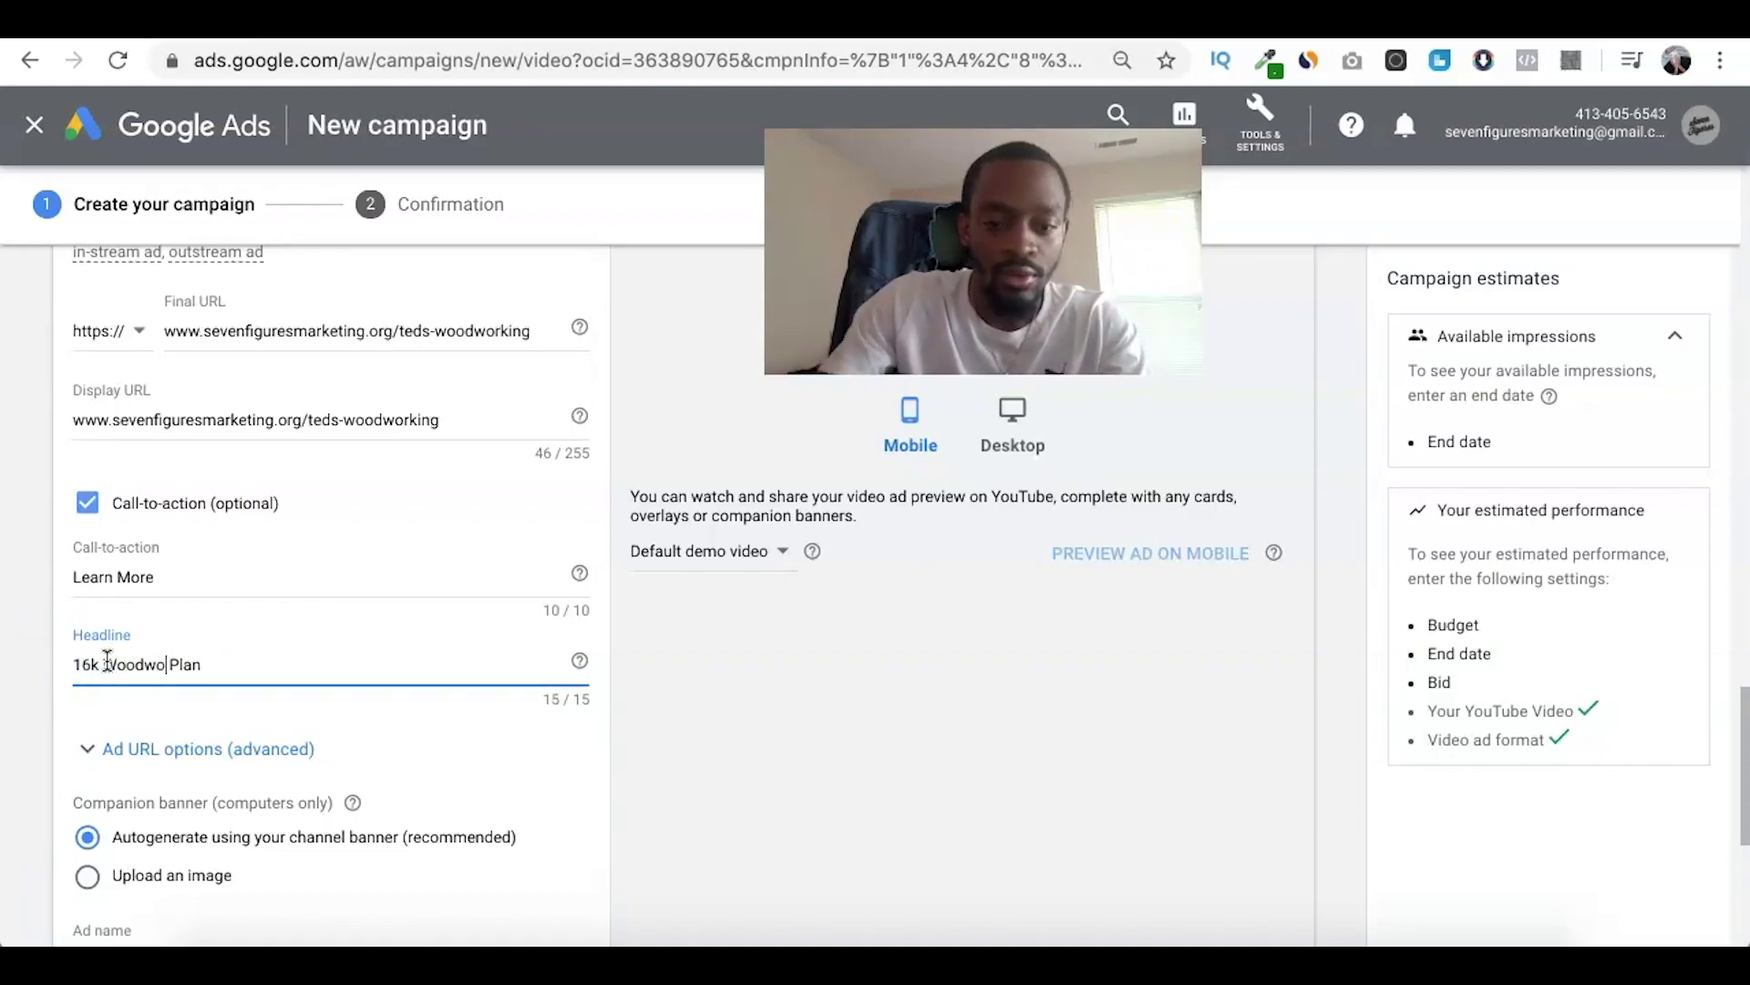
left_click(205, 658)
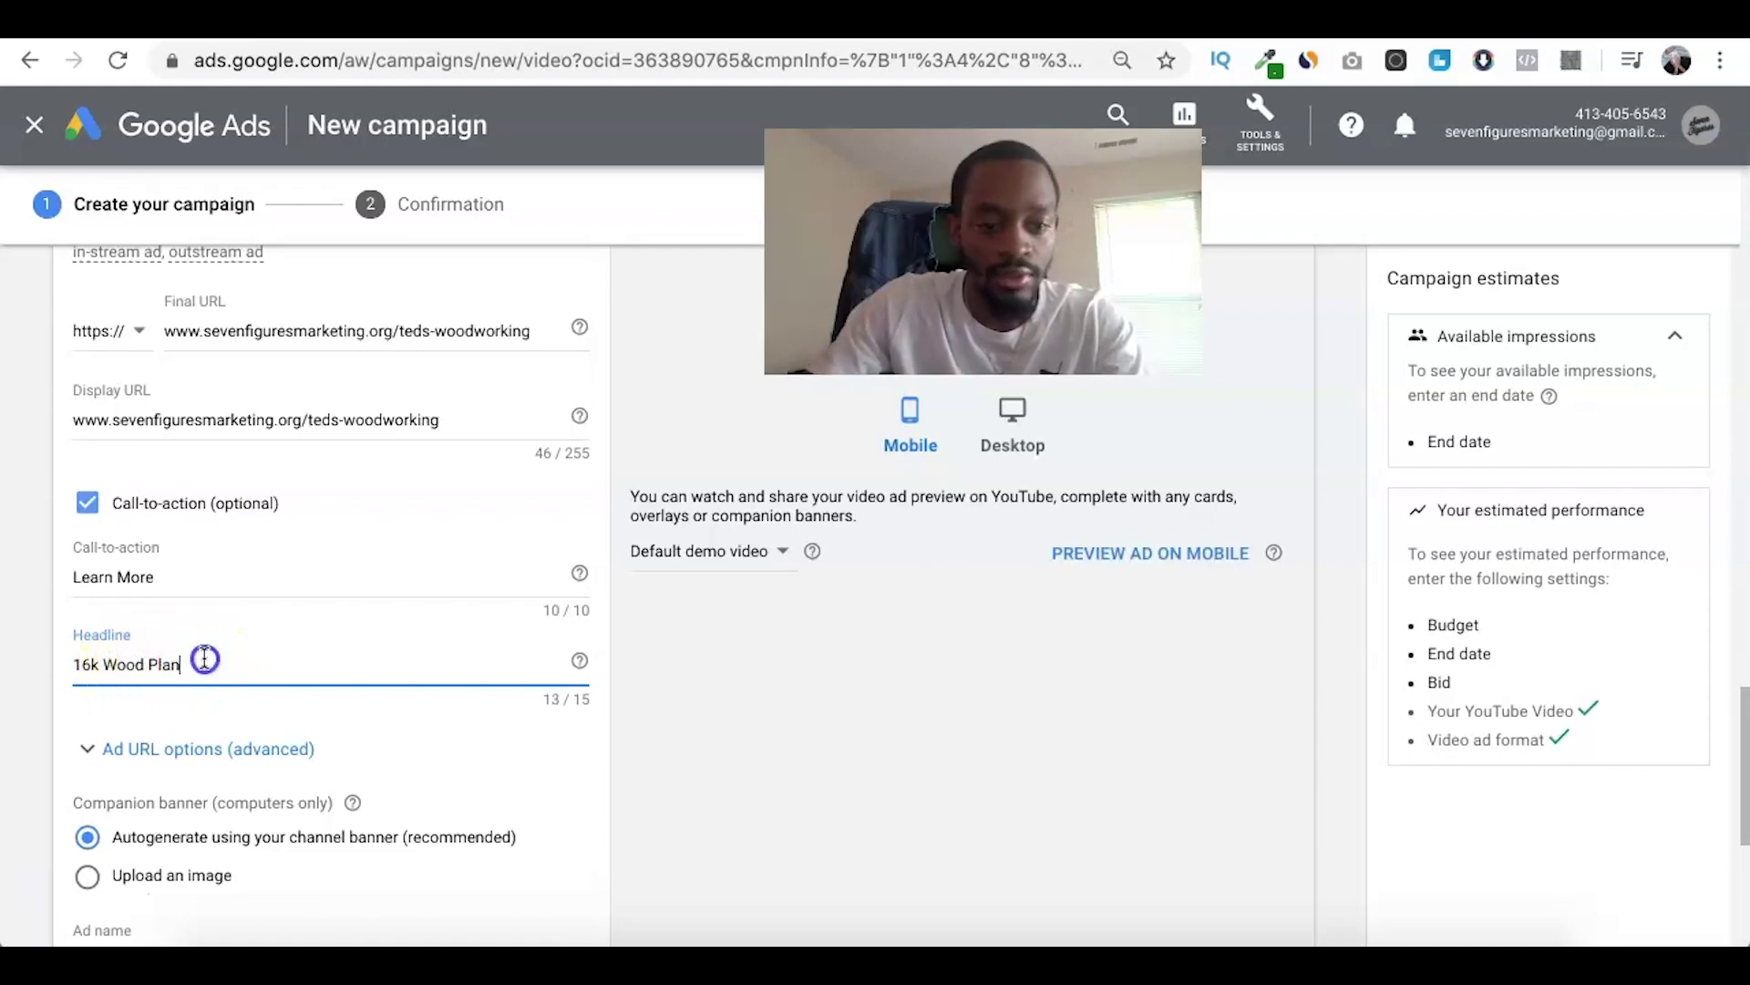
Check the video ad's YouTube preview on mobile and then on desktop.
scroll(672, 559, "up", 5)
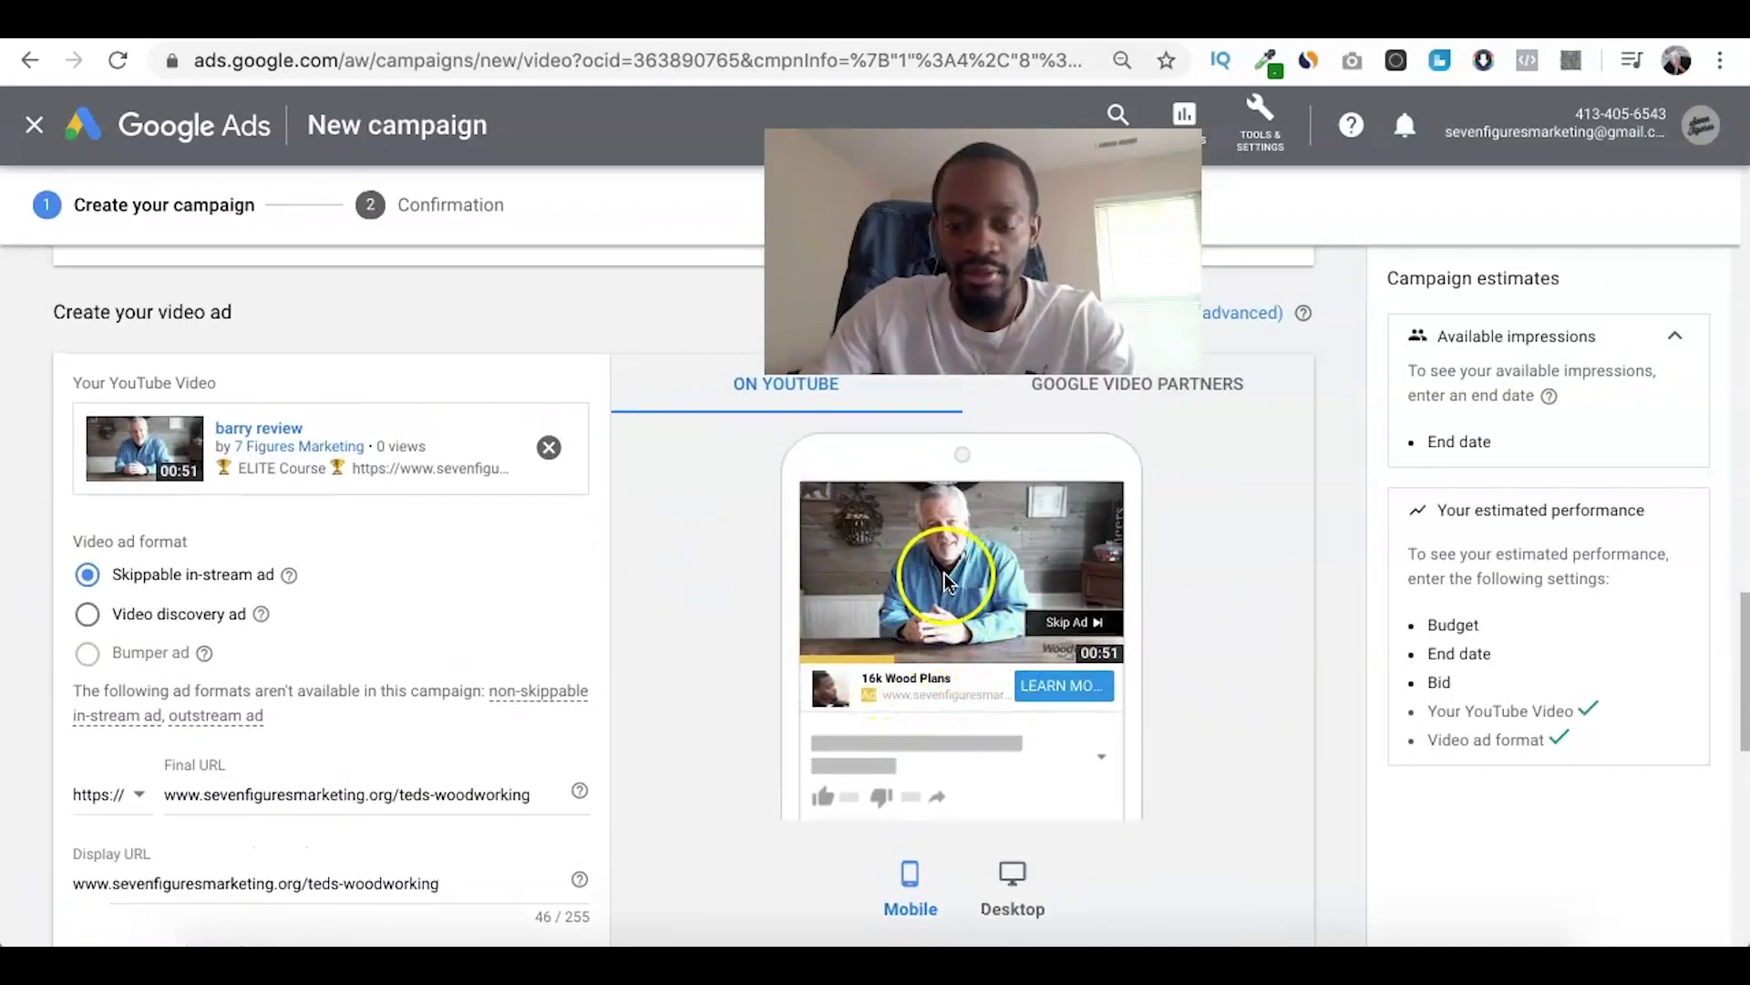
scroll(991, 599, "down", 1)
left_click(1010, 804)
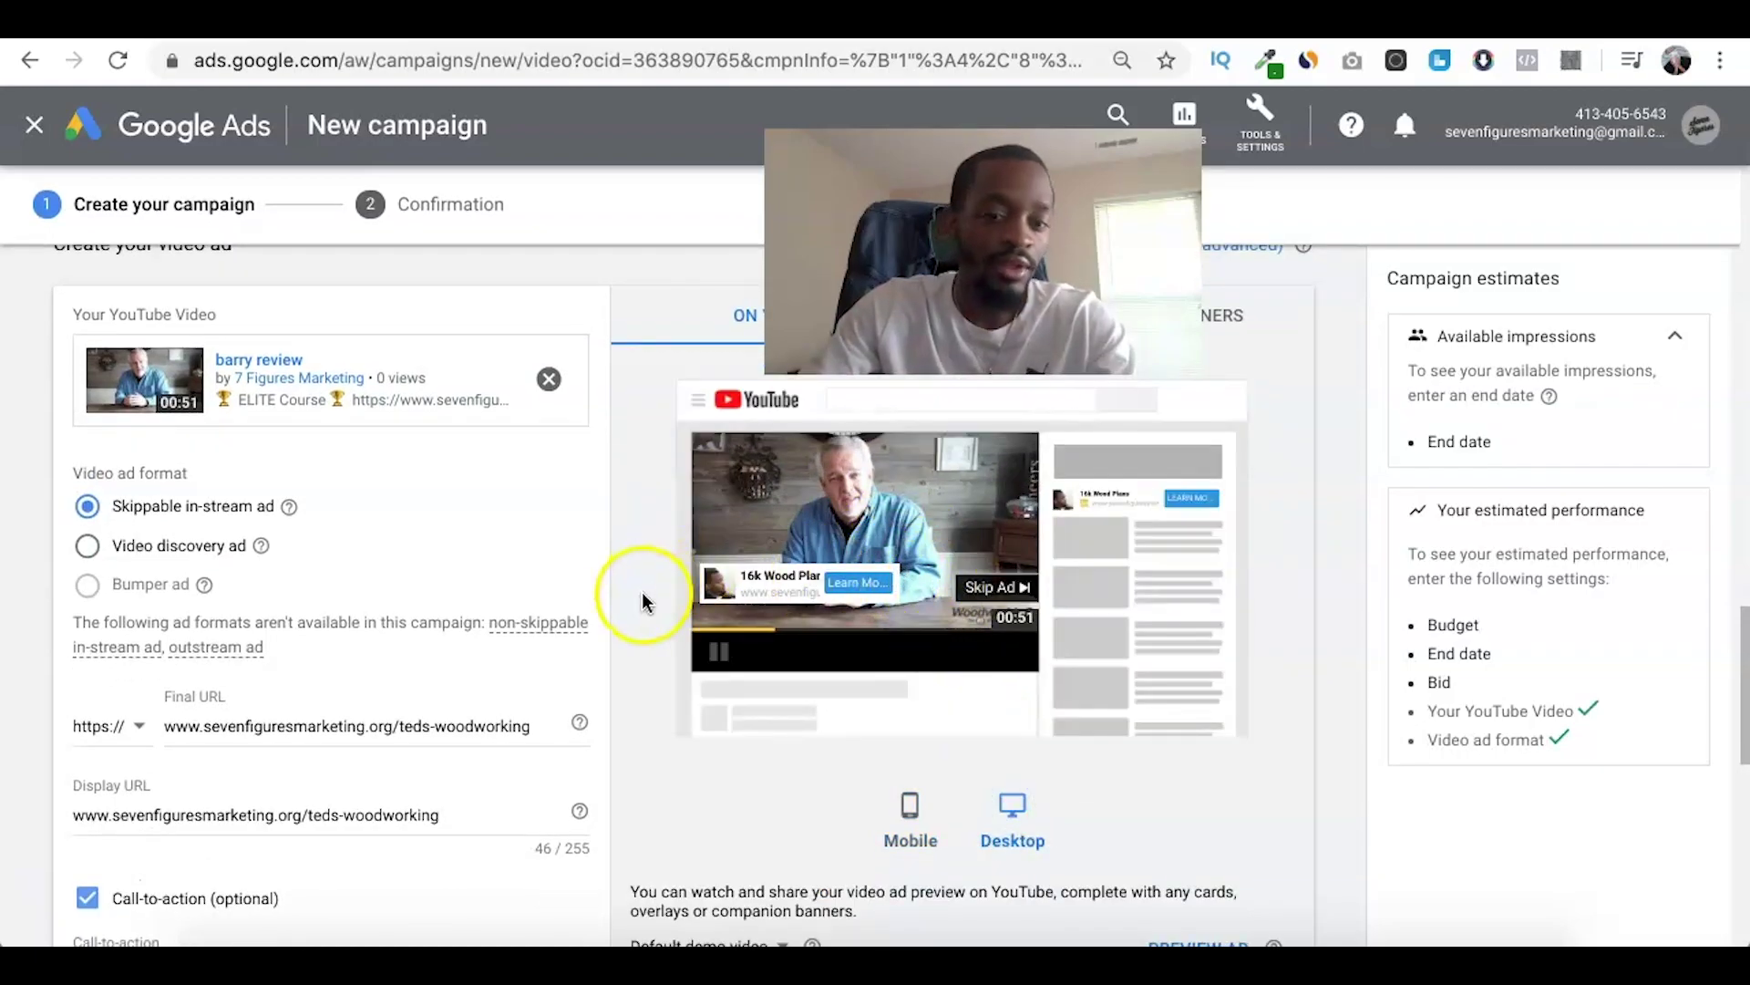
Look over the rest of the campaign form, from the ad name back to the bidding, content and demographic targeting settings.
scroll(645, 598, "down", 12)
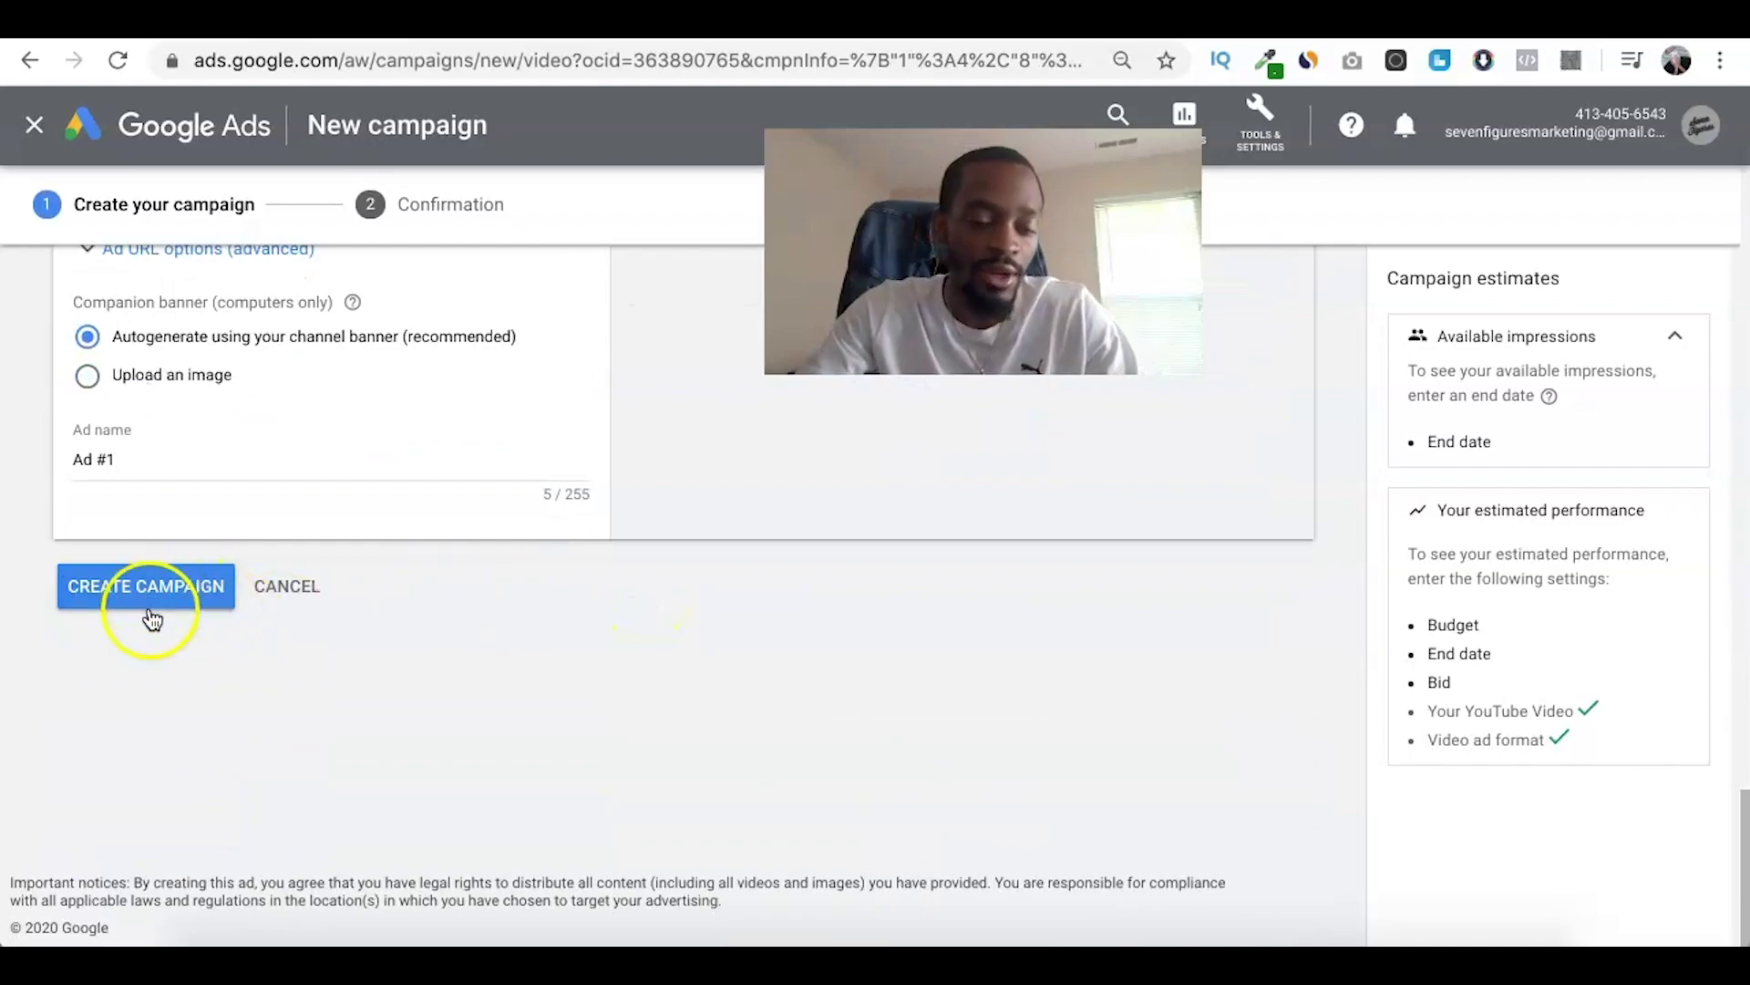
scroll(152, 620, "up", 12)
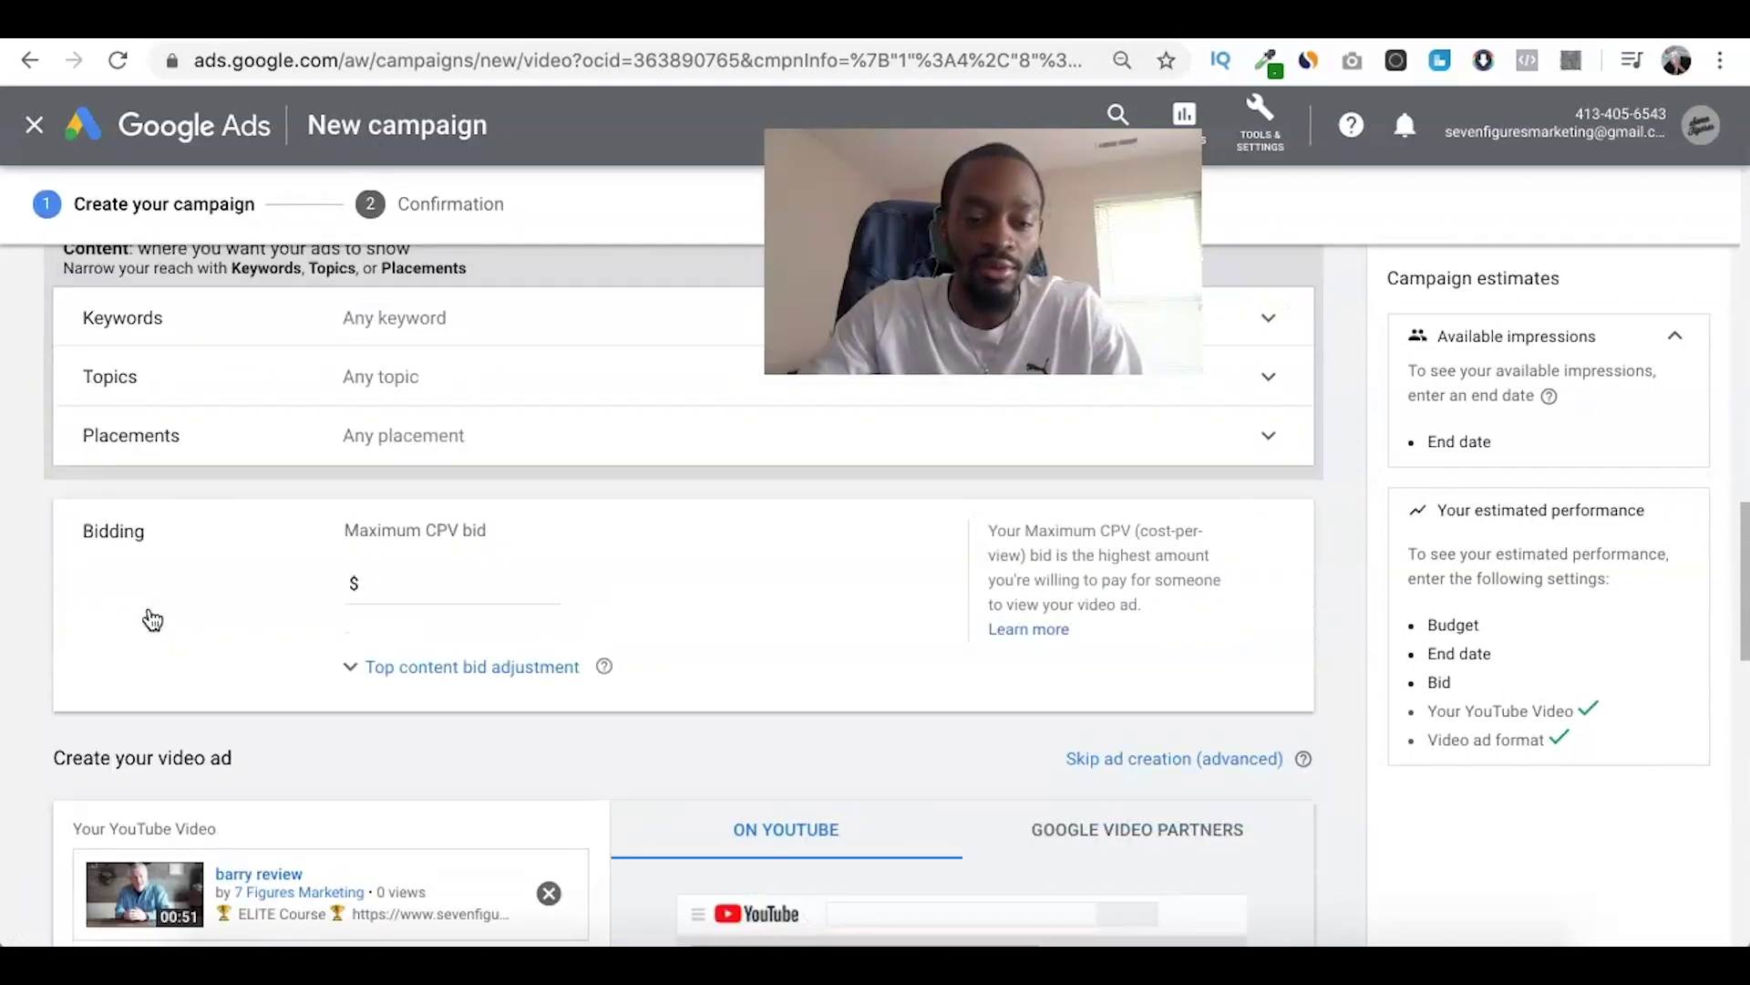
scroll(152, 620, "down", 12)
scroll(153, 620, "up", 12)
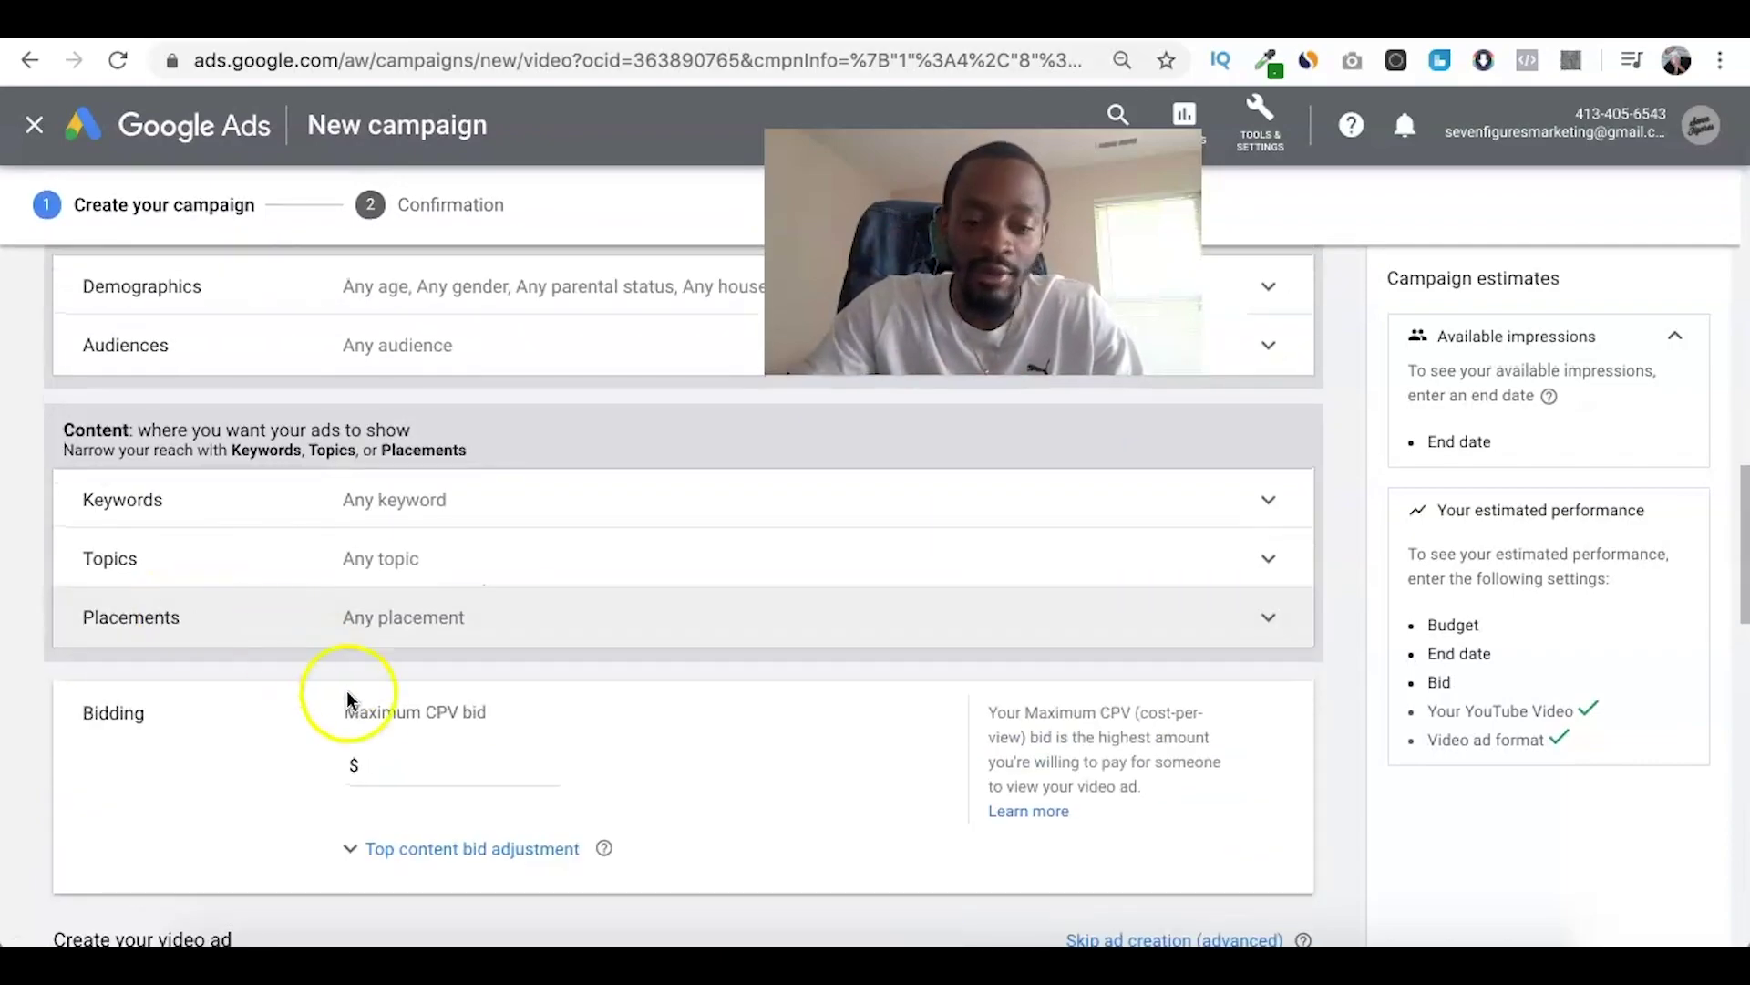
Look back over the campaign form from the maximum CPV bid upward, then the PPC keyword section of the Ted's Woodworking affiliate resources page.
left_click(371, 764)
scroll(419, 693, "up", 2)
scroll(470, 672, "up", 10)
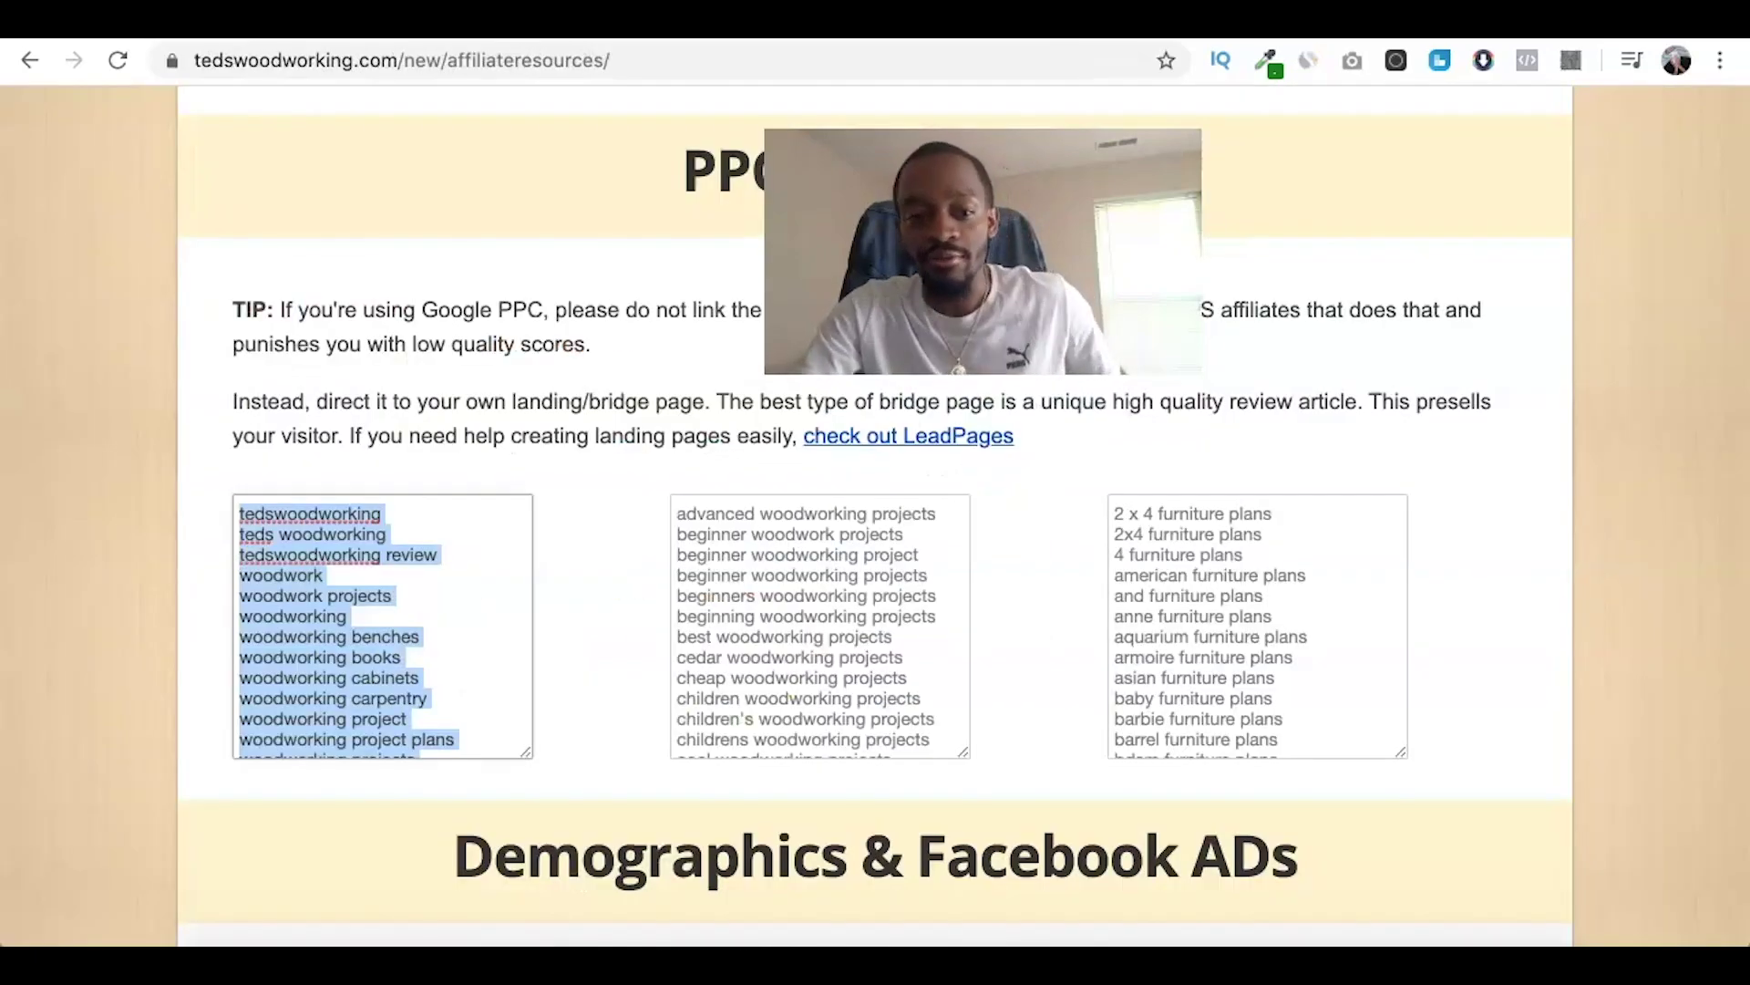
scroll(359, 304, "up", 20)
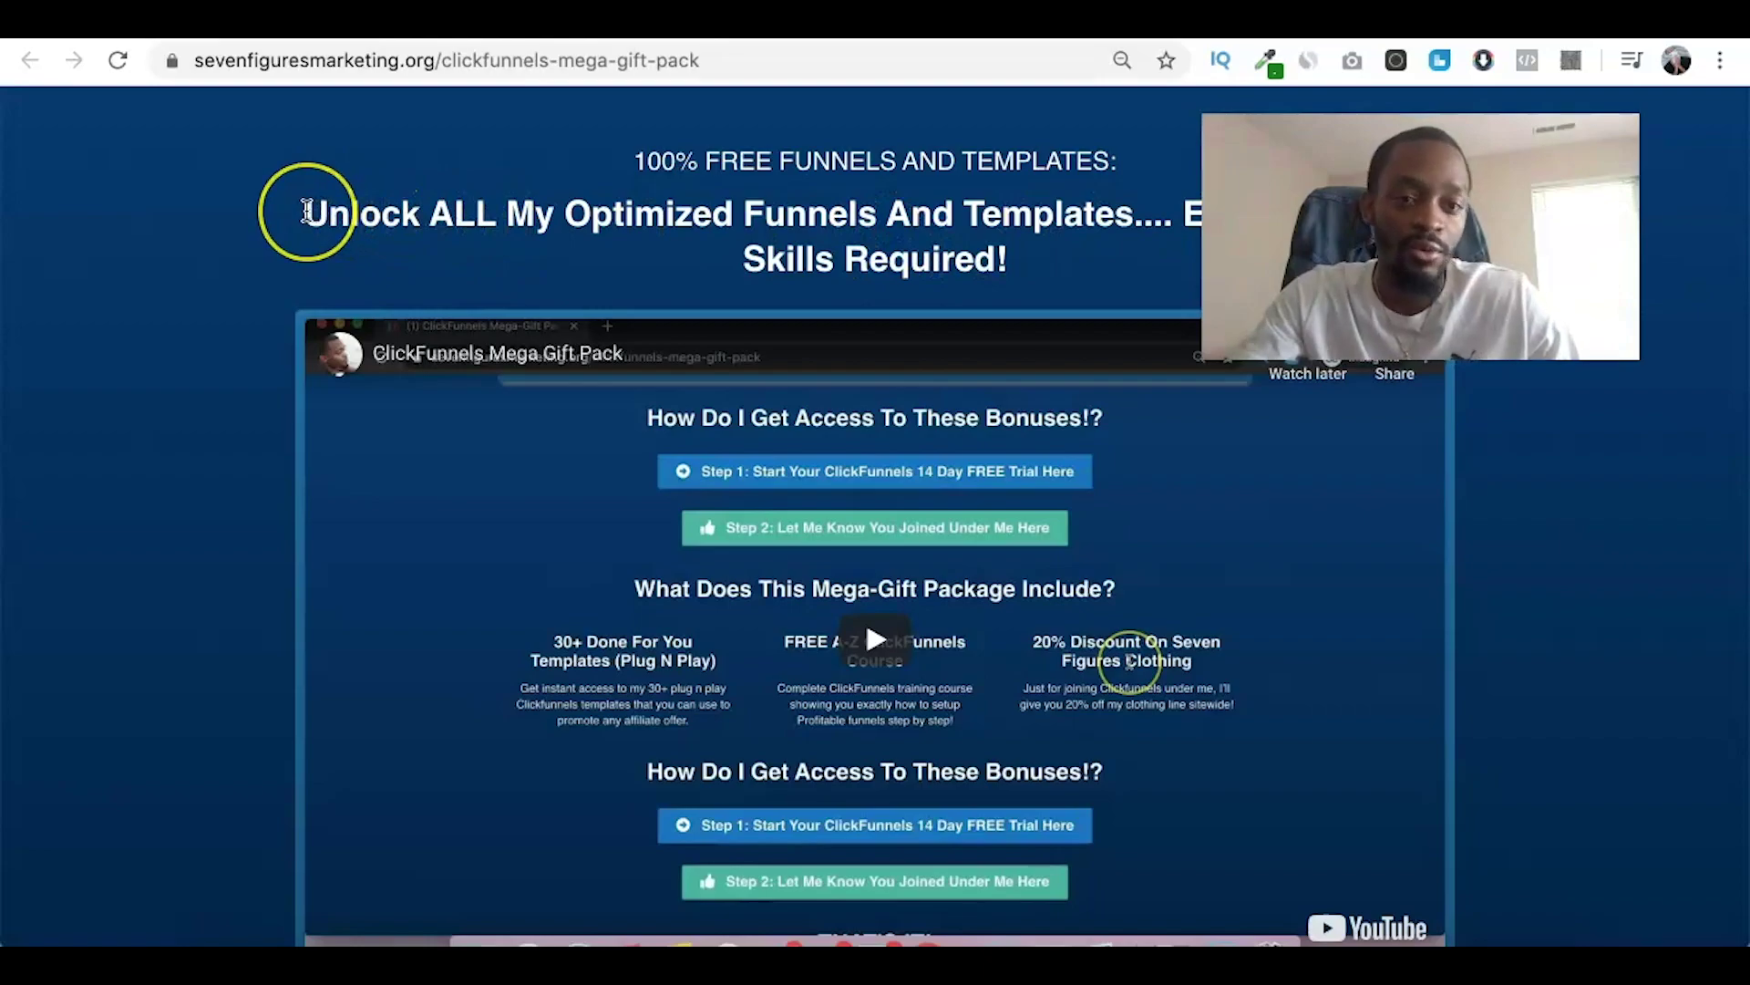
Look over the ClickFunnels Mega Gift Pack page, including its bonus access steps and the contents of the package.
scroll(187, 381, "down", 10)
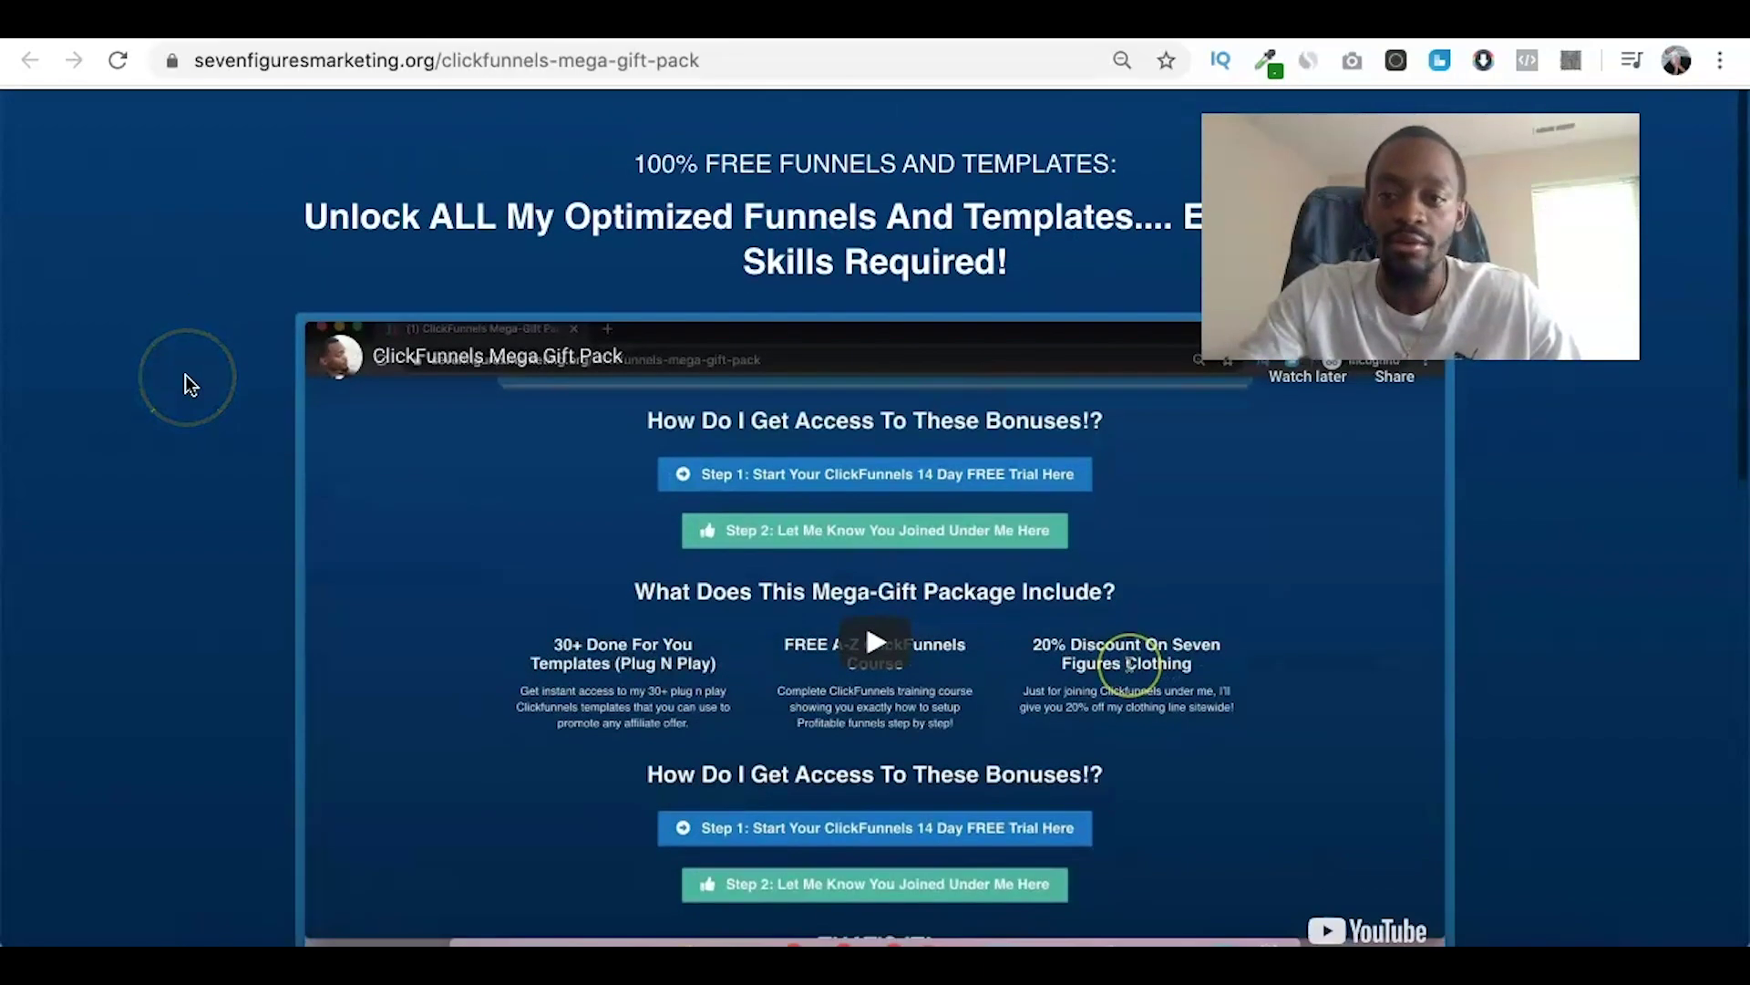
scroll(187, 383, "up", 10)
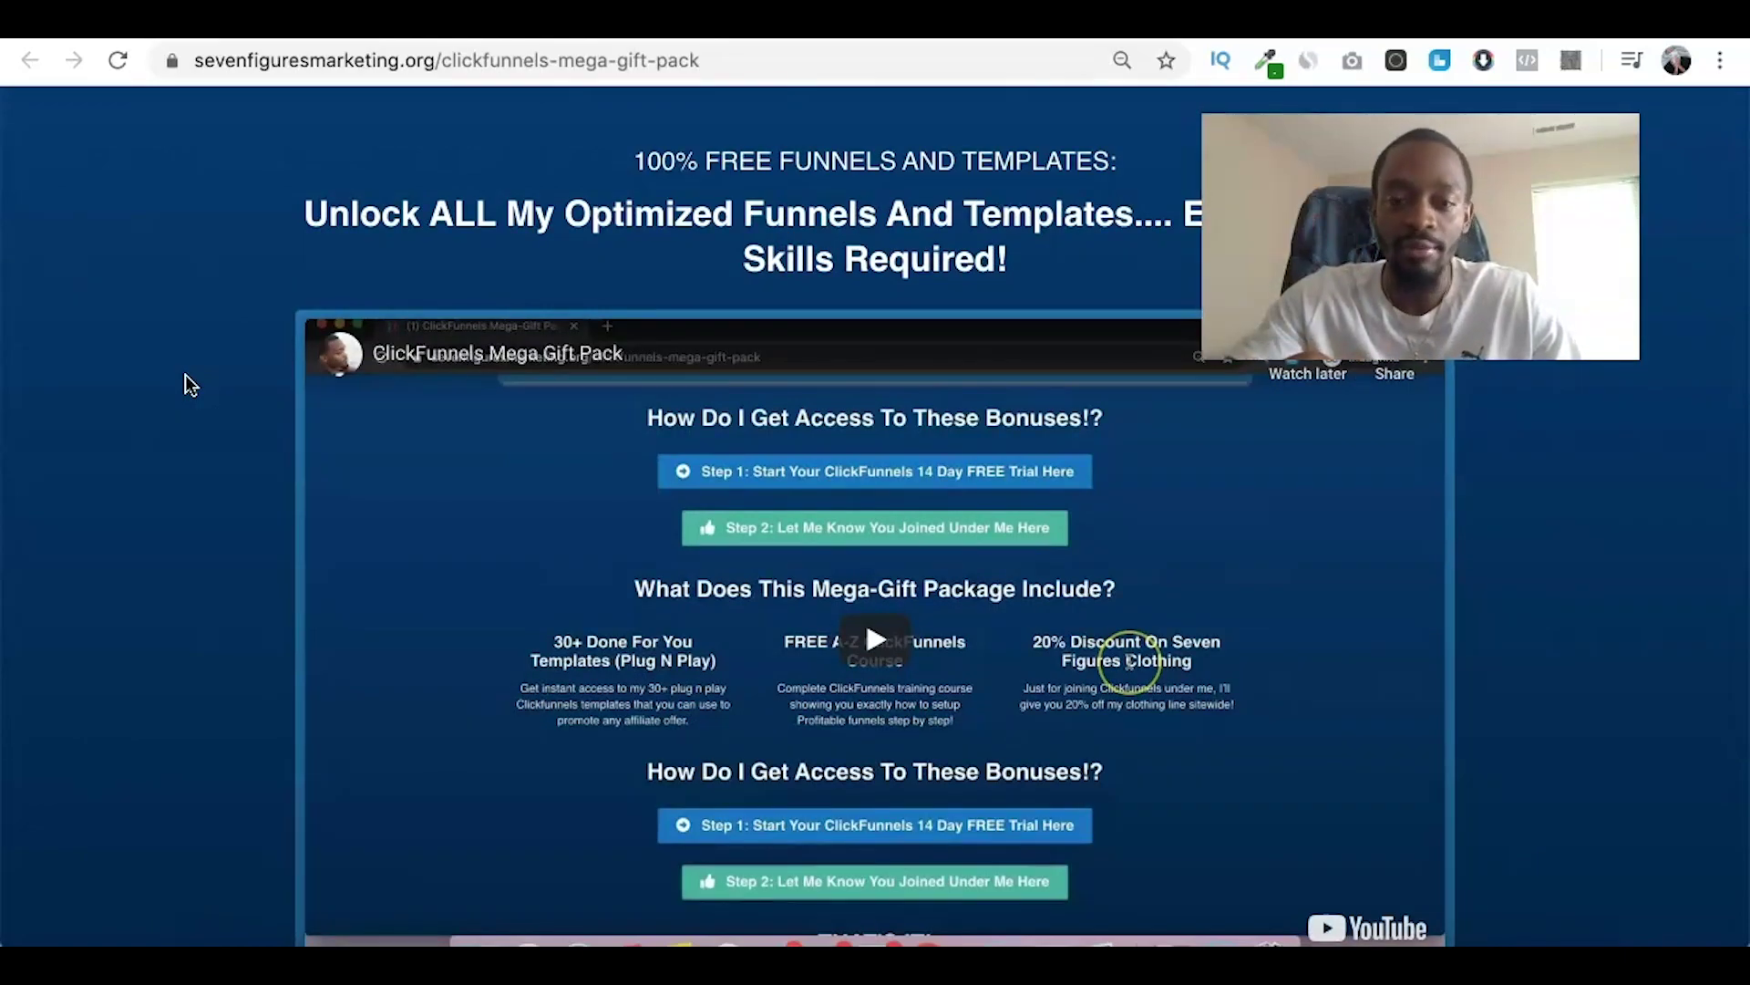
scroll(186, 383, "down", 9)
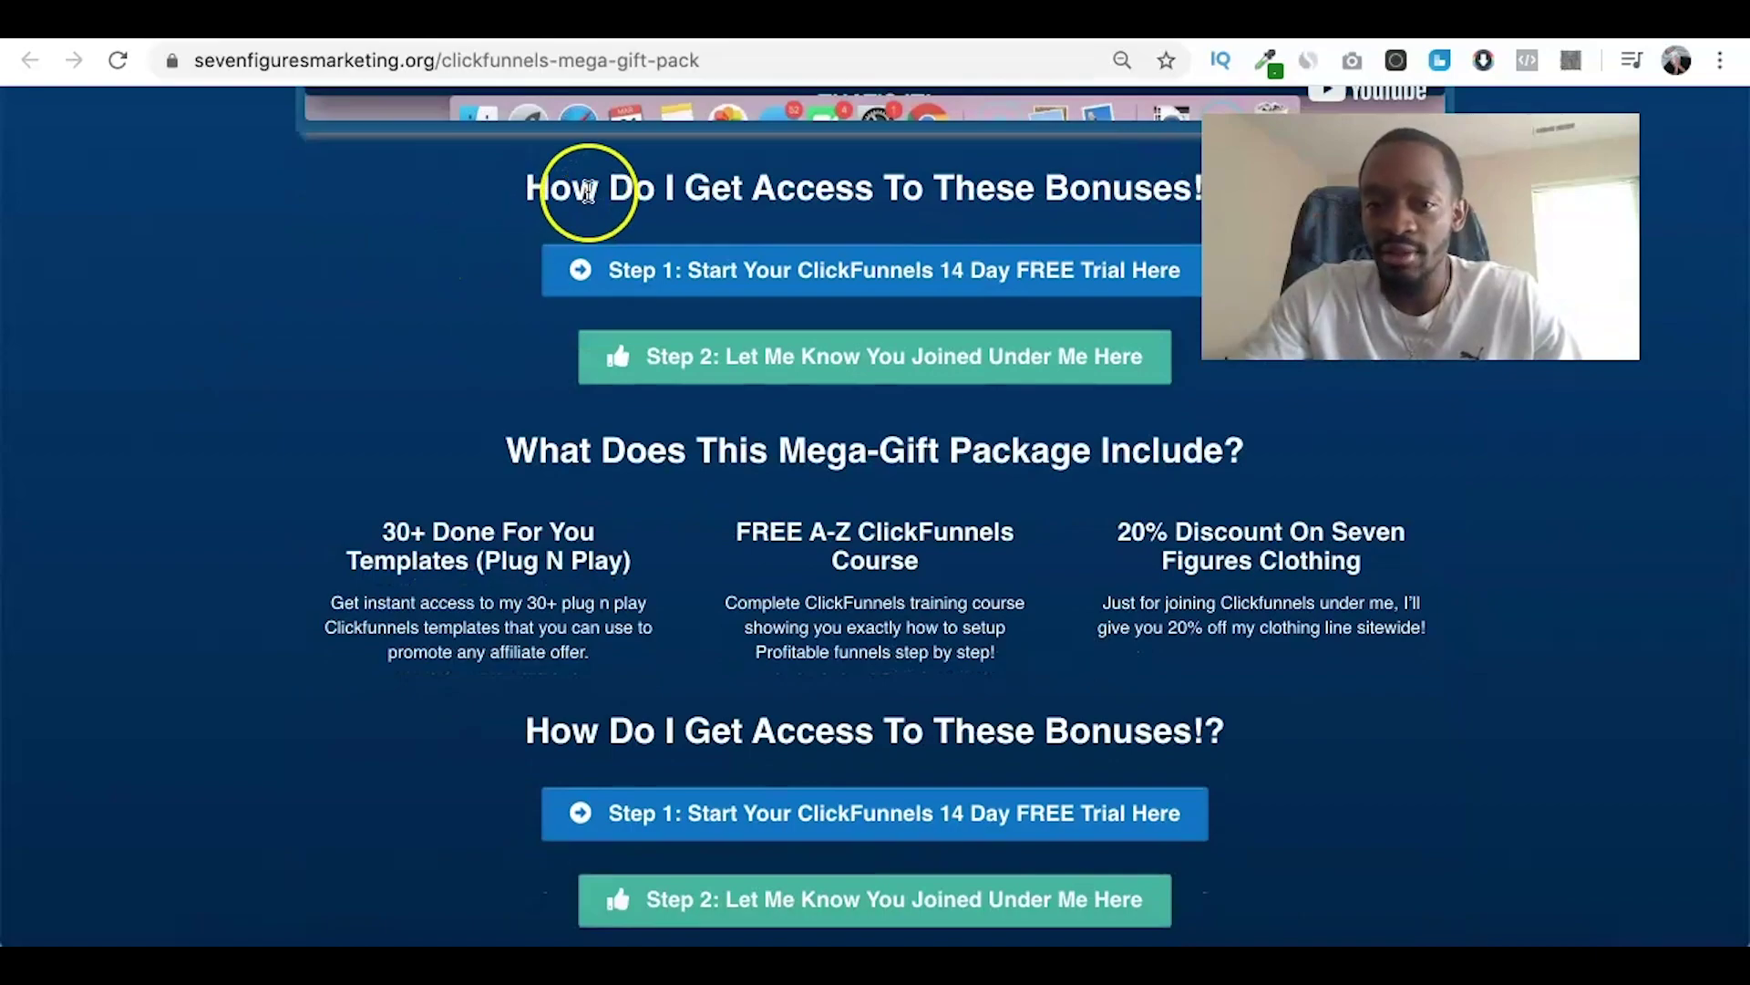
scroll(508, 265, "up", 10)
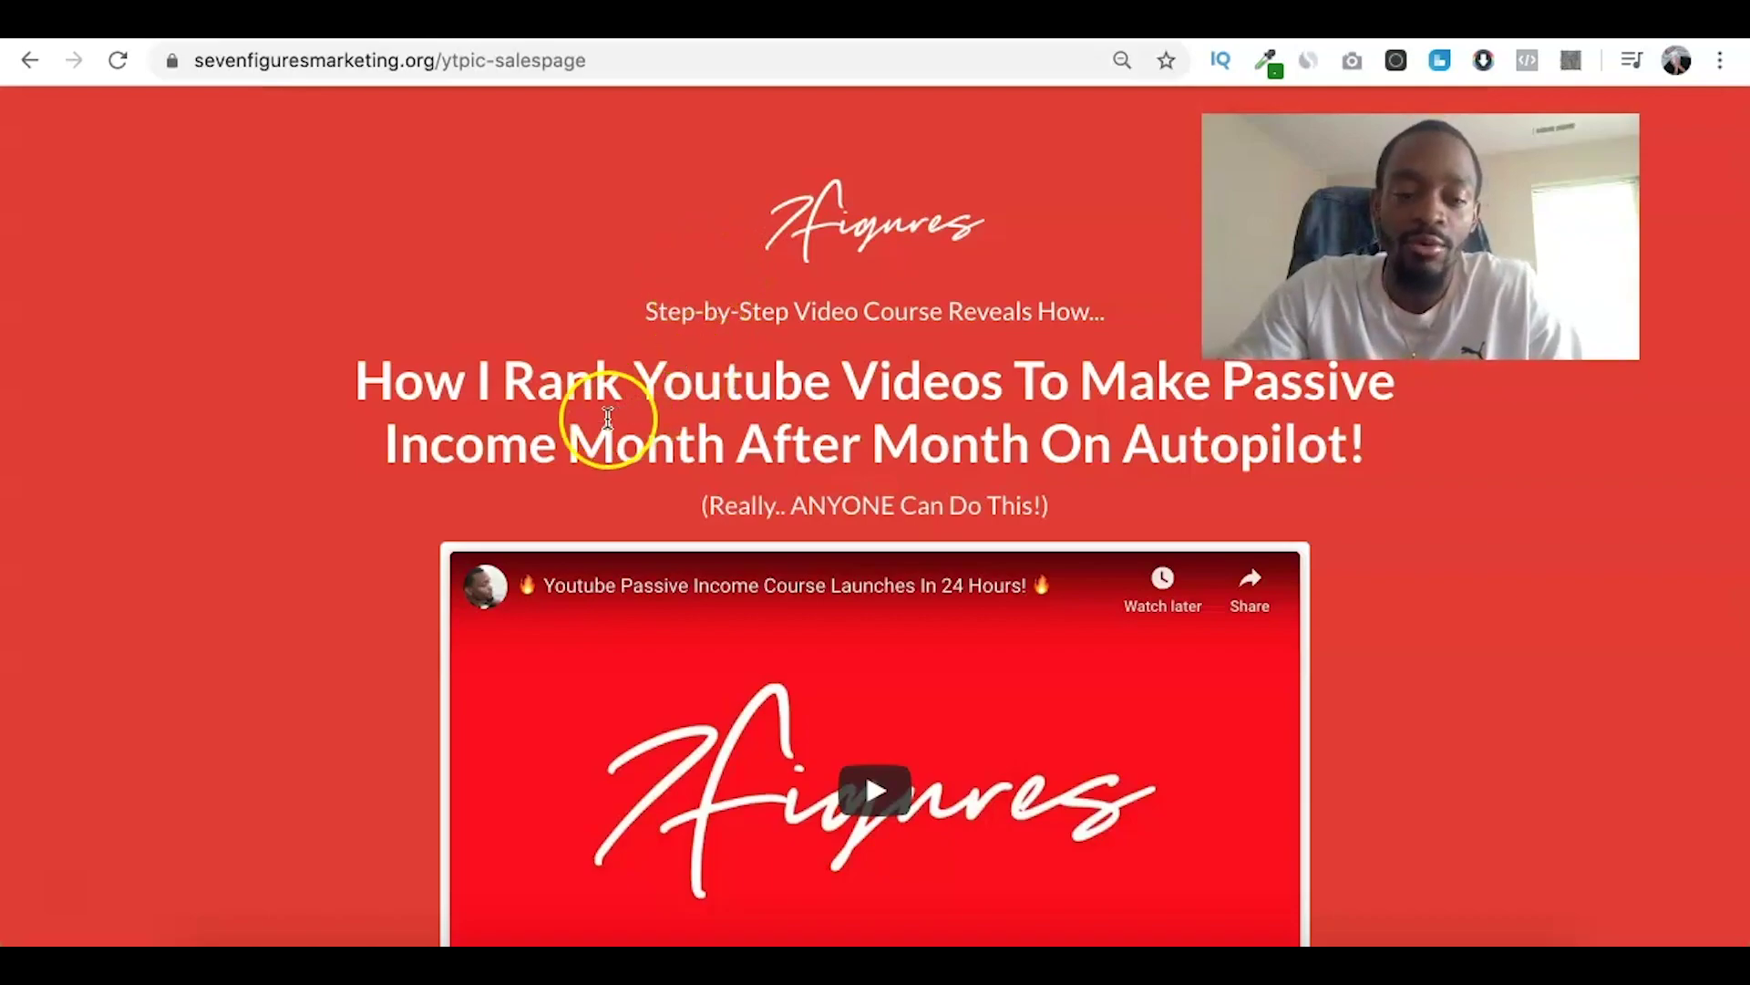
Look over the YouTube passive income course's sales page and its member dashboard, down to the Ted's Woodworking lesson under Youtube Ads.
scroll(258, 636, "down", 2)
scroll(258, 636, "up", 3)
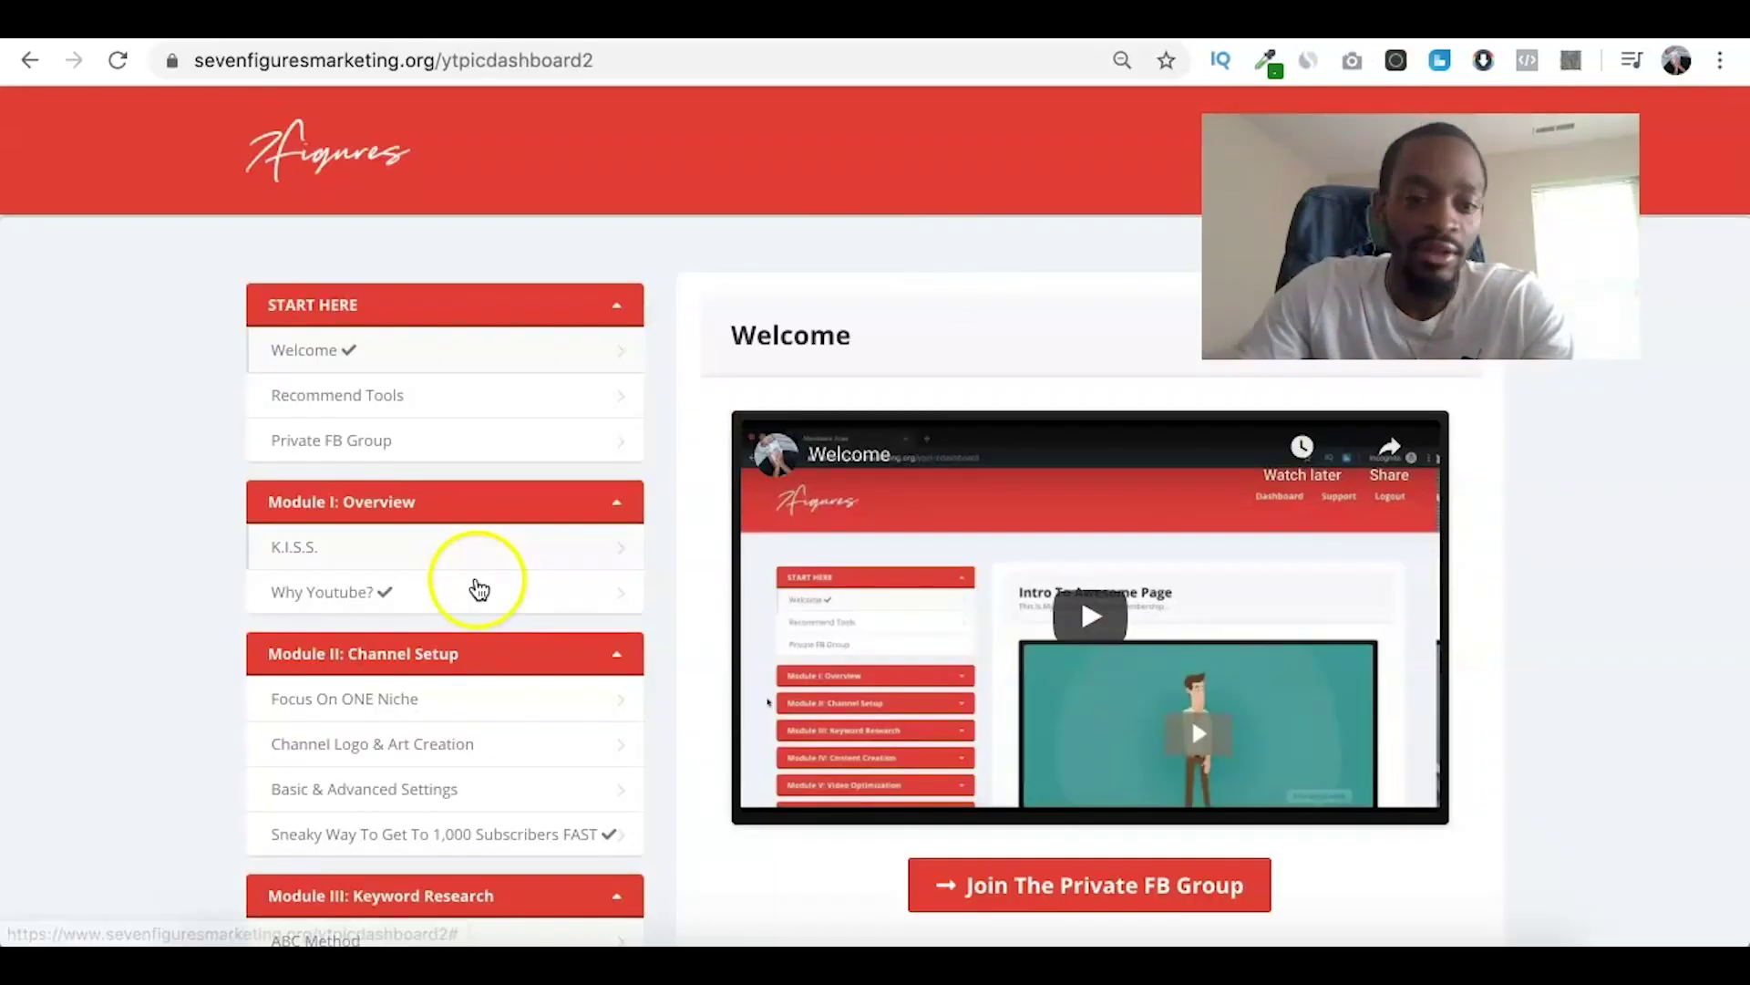
scroll(344, 684, "down", 15)
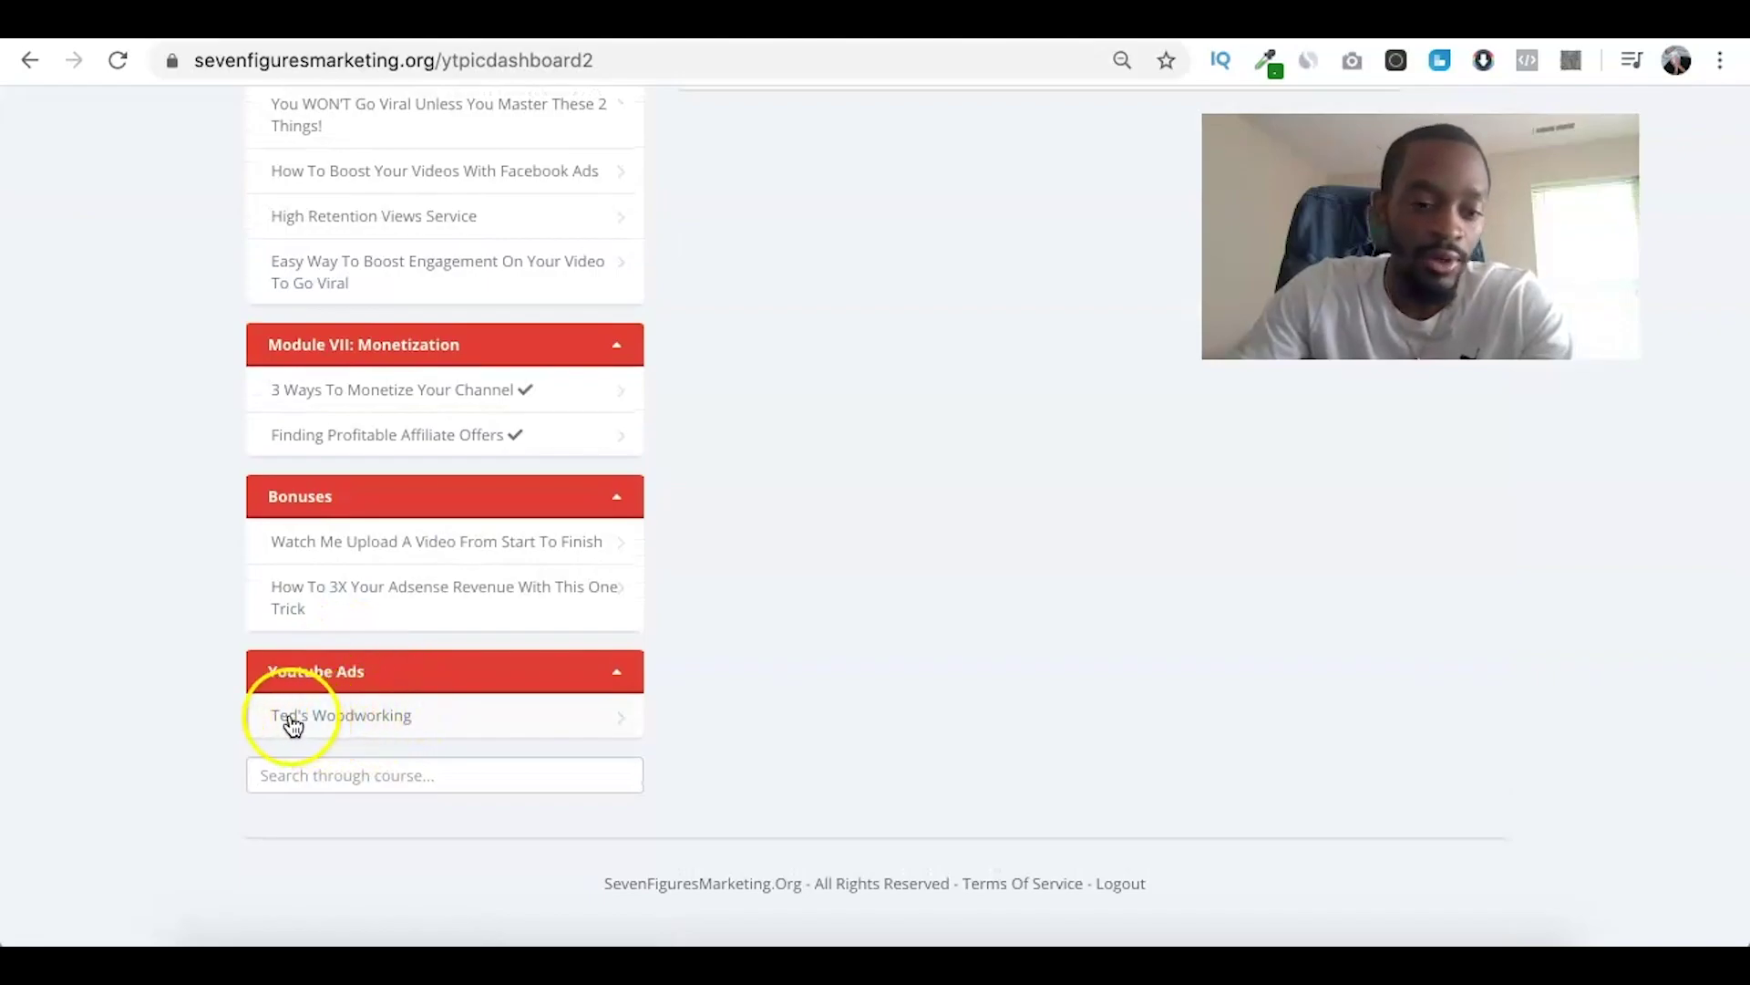
scroll(821, 586, "up", 15)
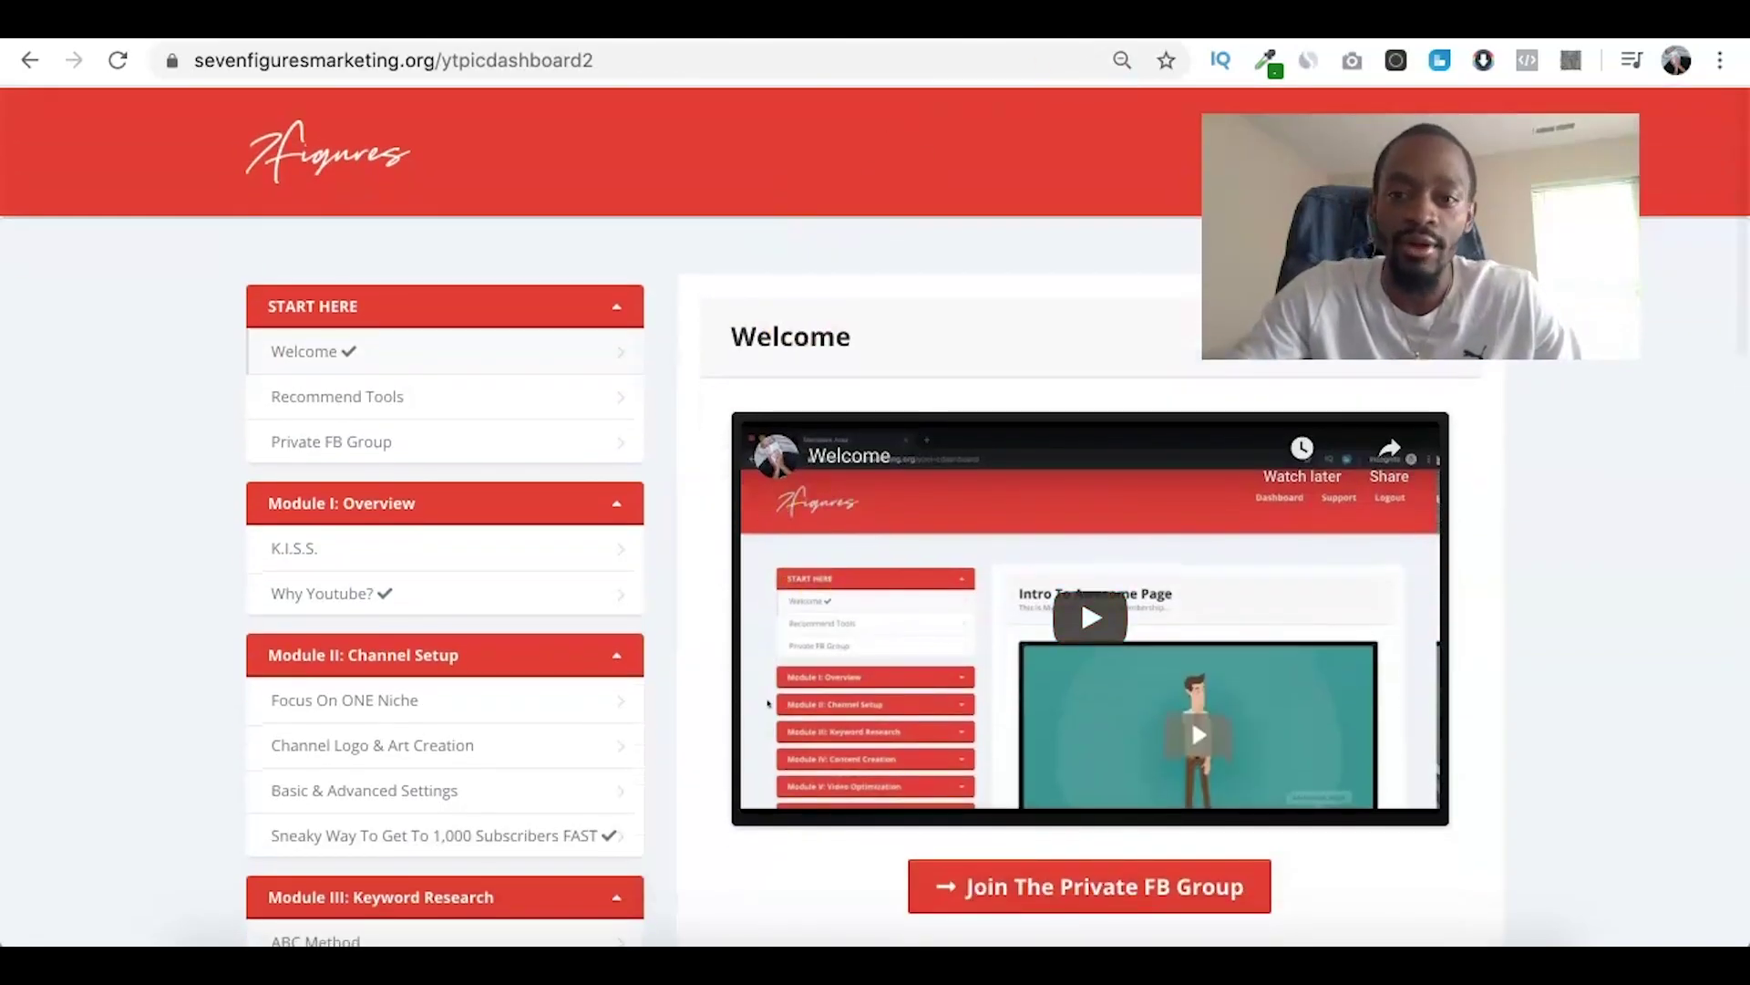